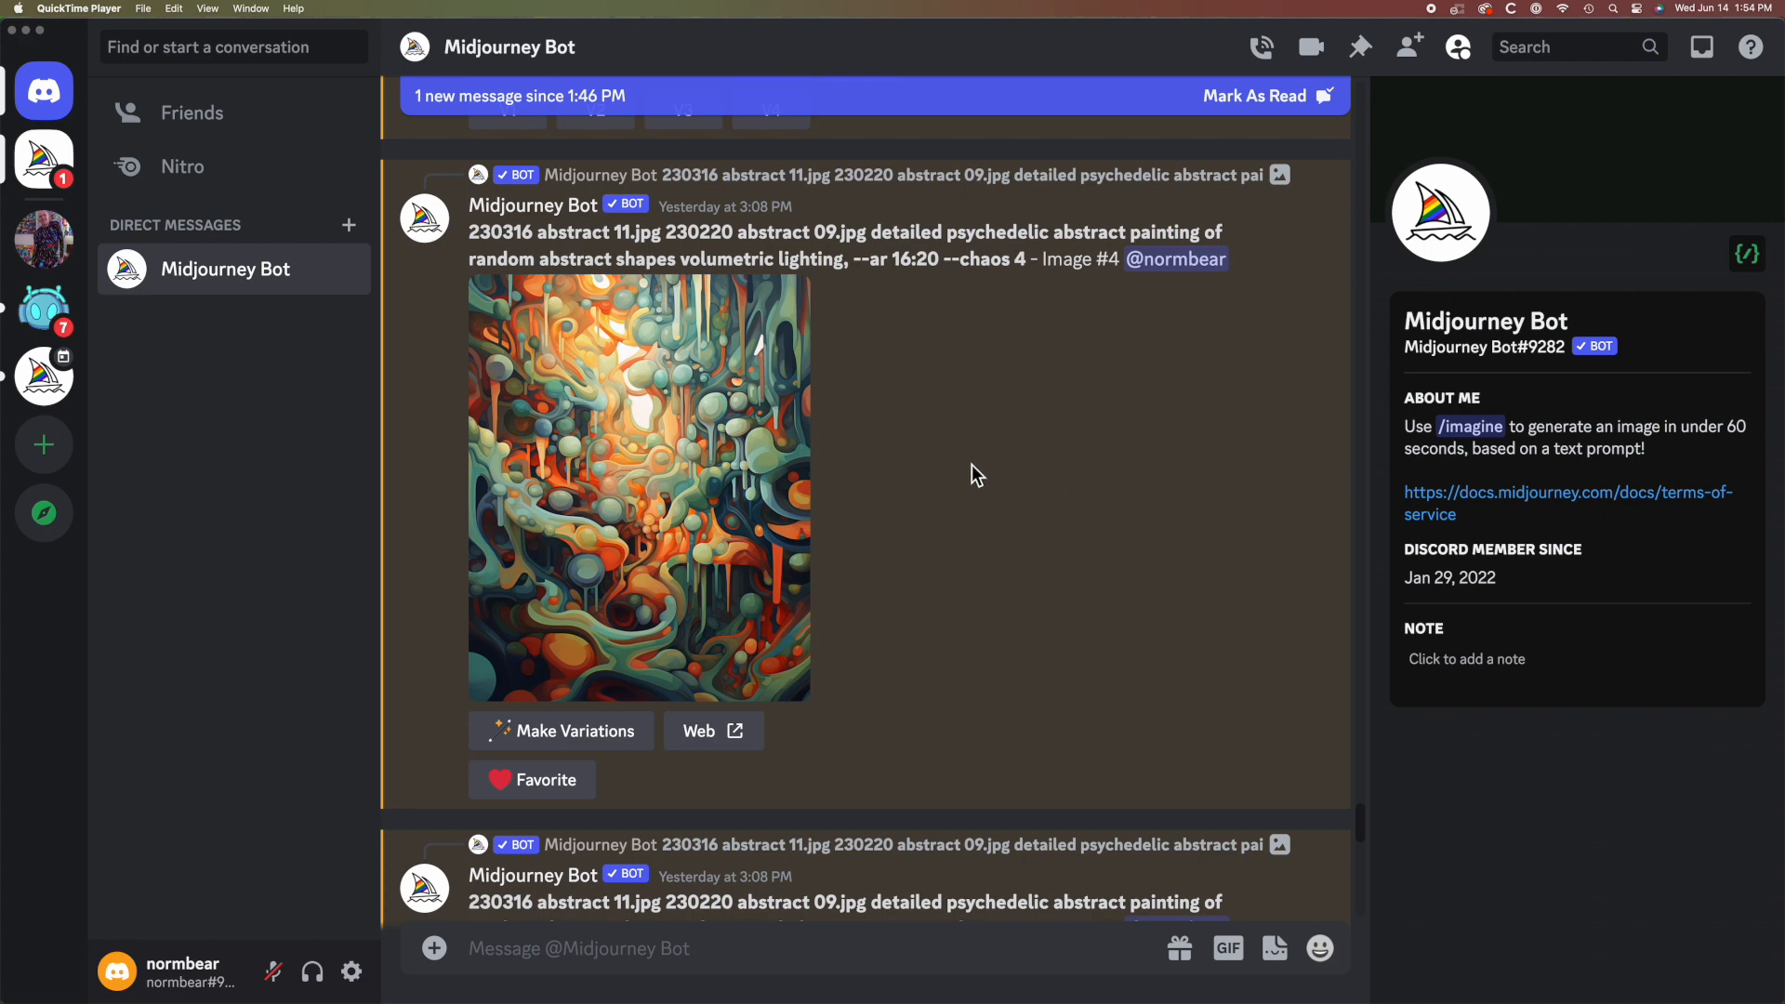
- Switch to Photoshop and compare the three open abstract images, finishing on 230613 Vern.png
{"action": "key", "text": "super+Tab"}
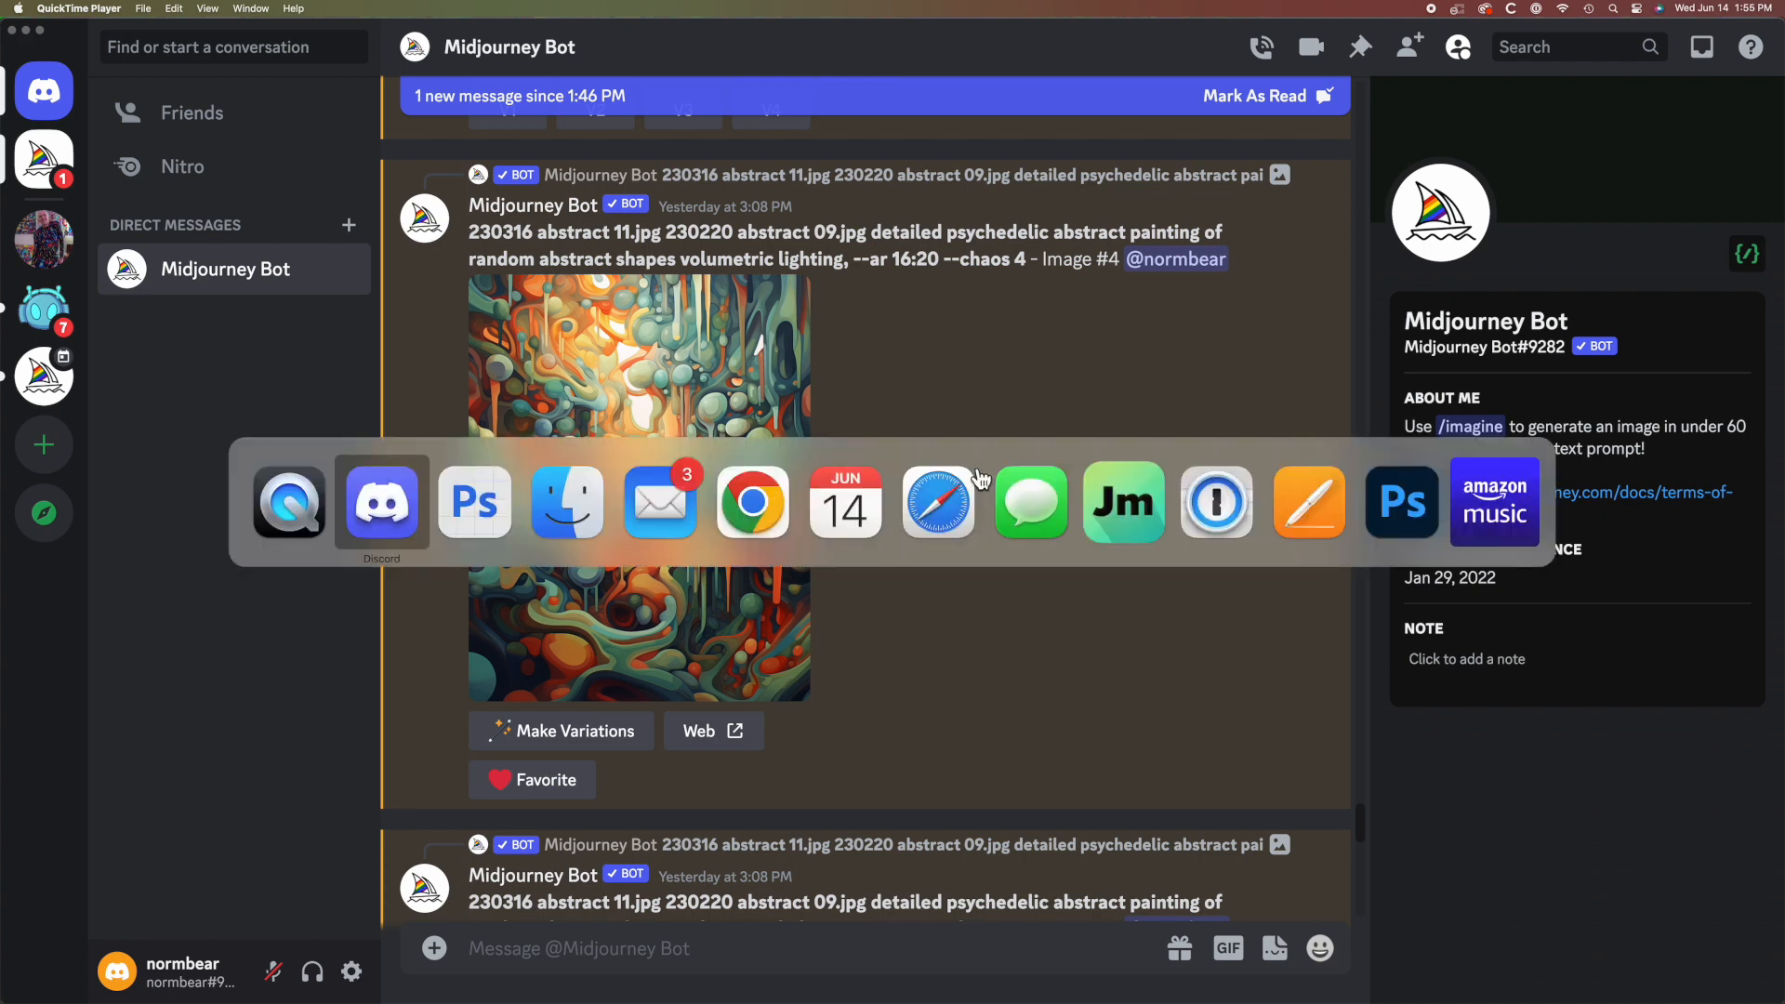
{"action": "key", "text": "super+Tab"}
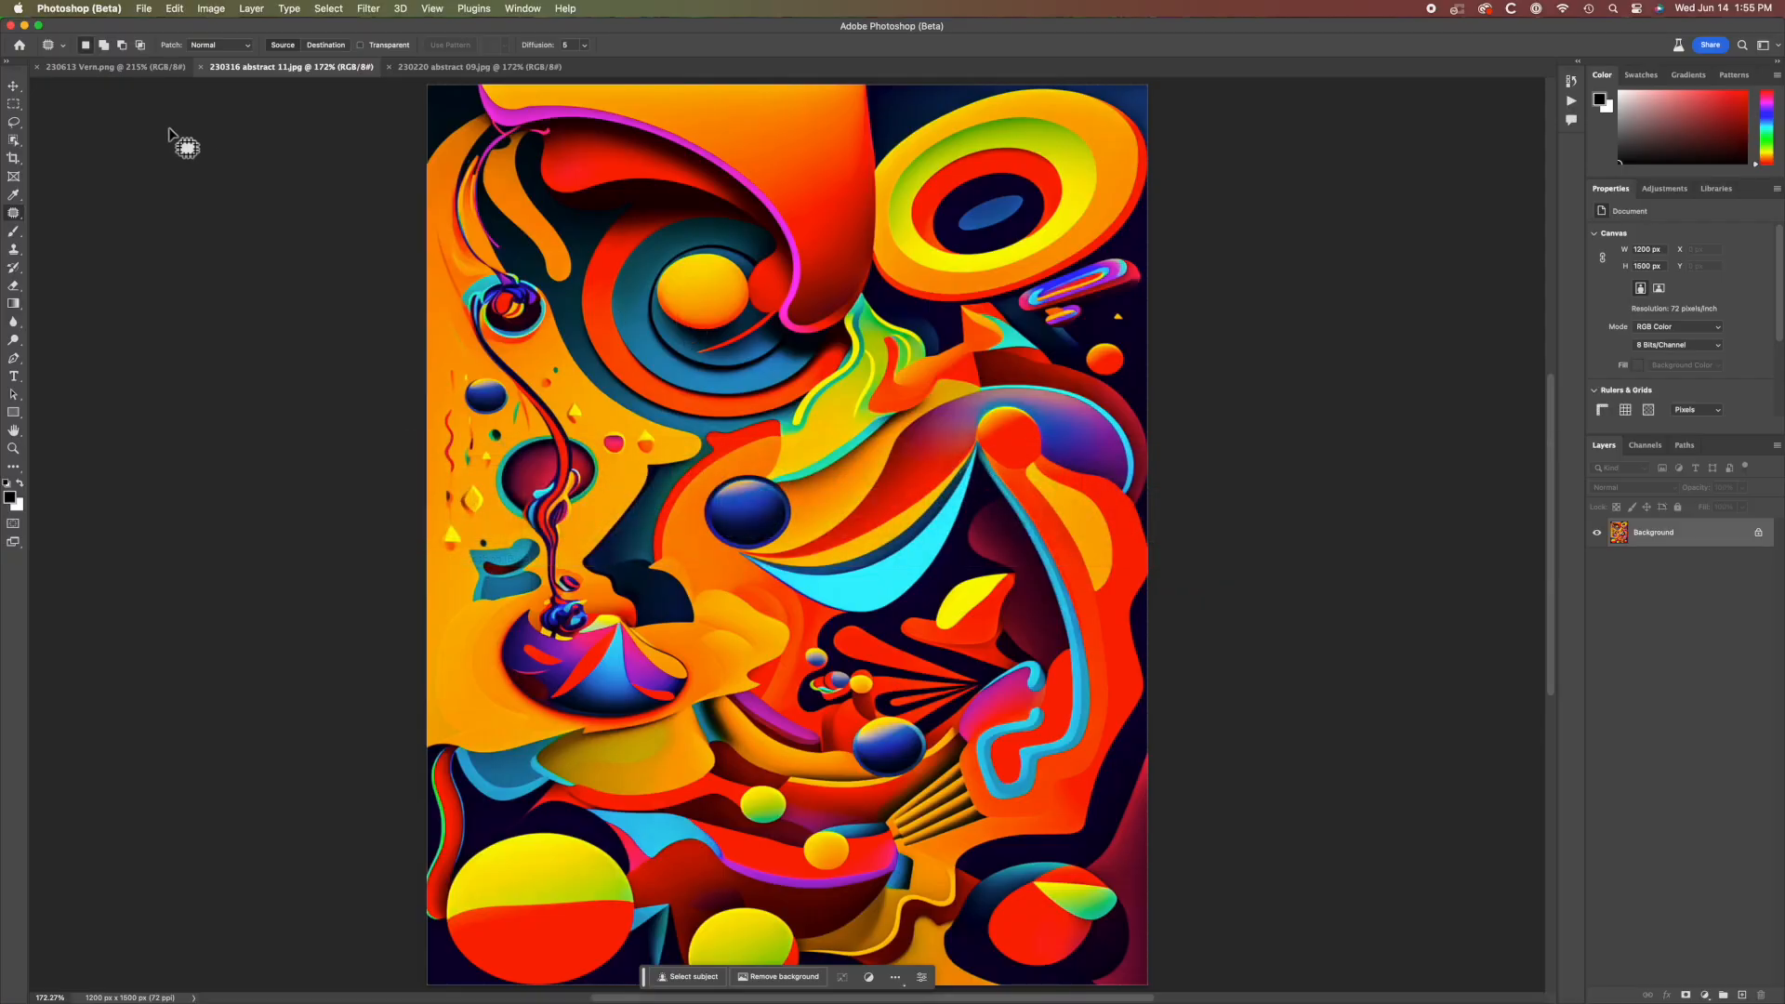
{"action": "left_click", "coordinate": [91, 72]}
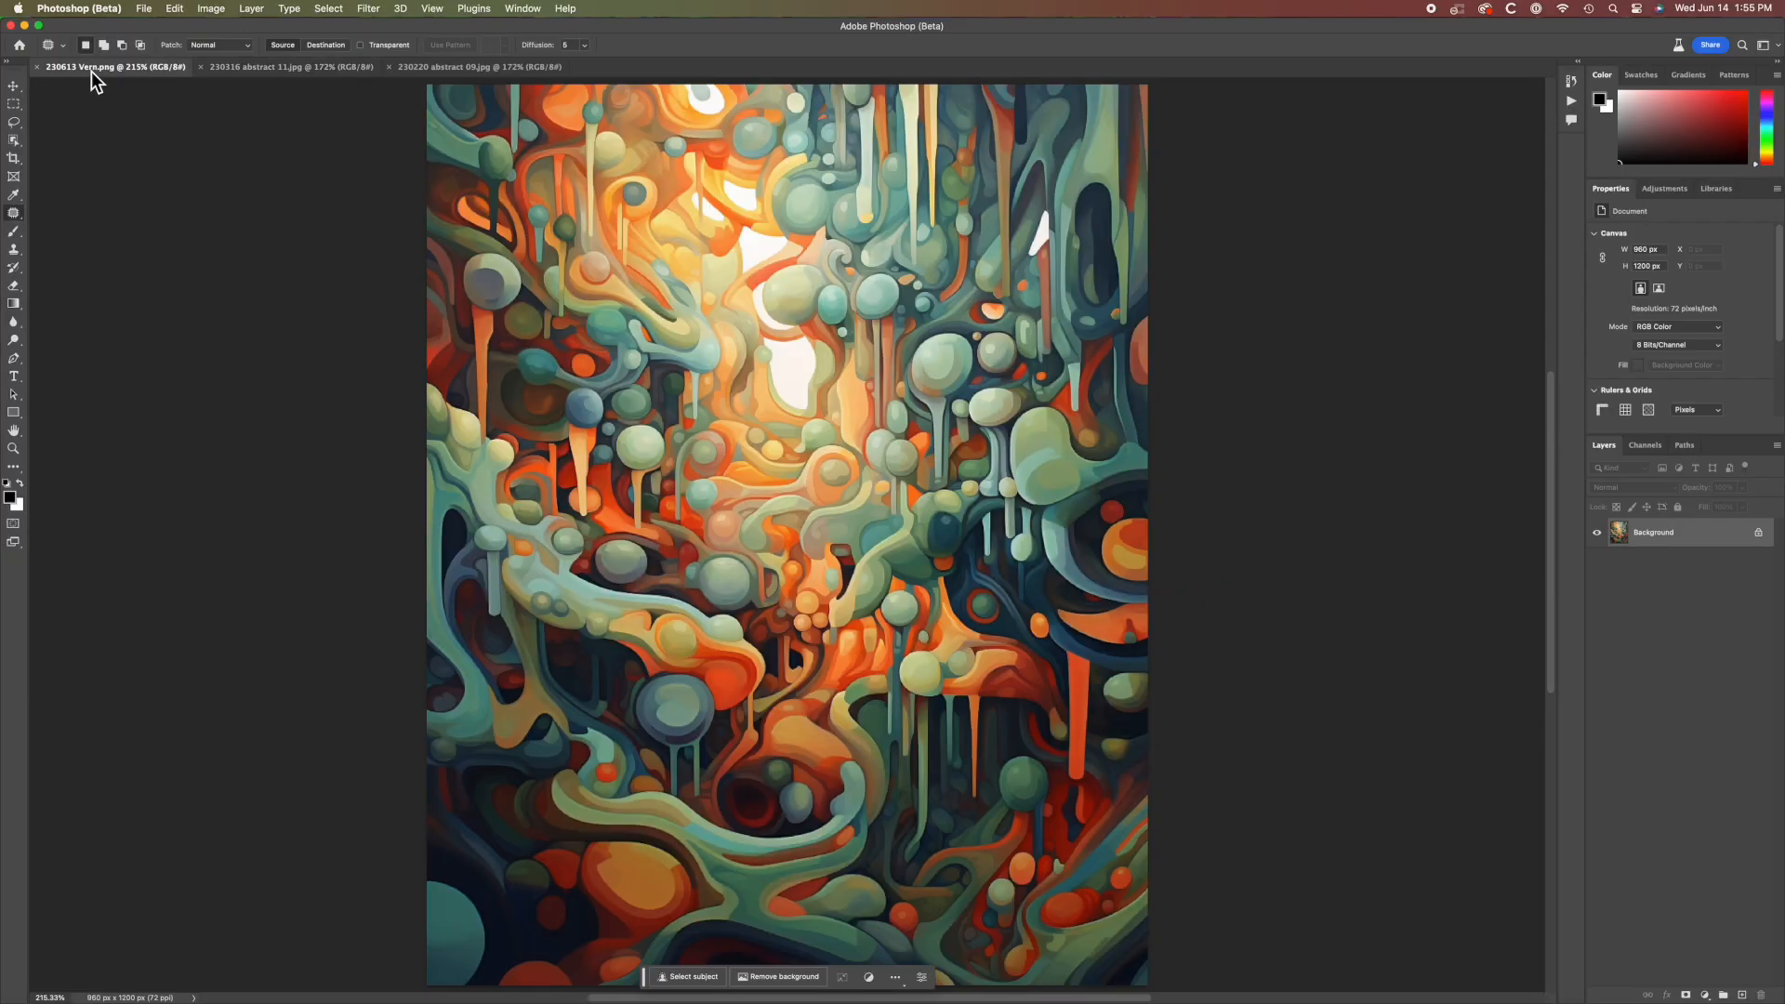
{"action": "left_click", "coordinate": [255, 70]}
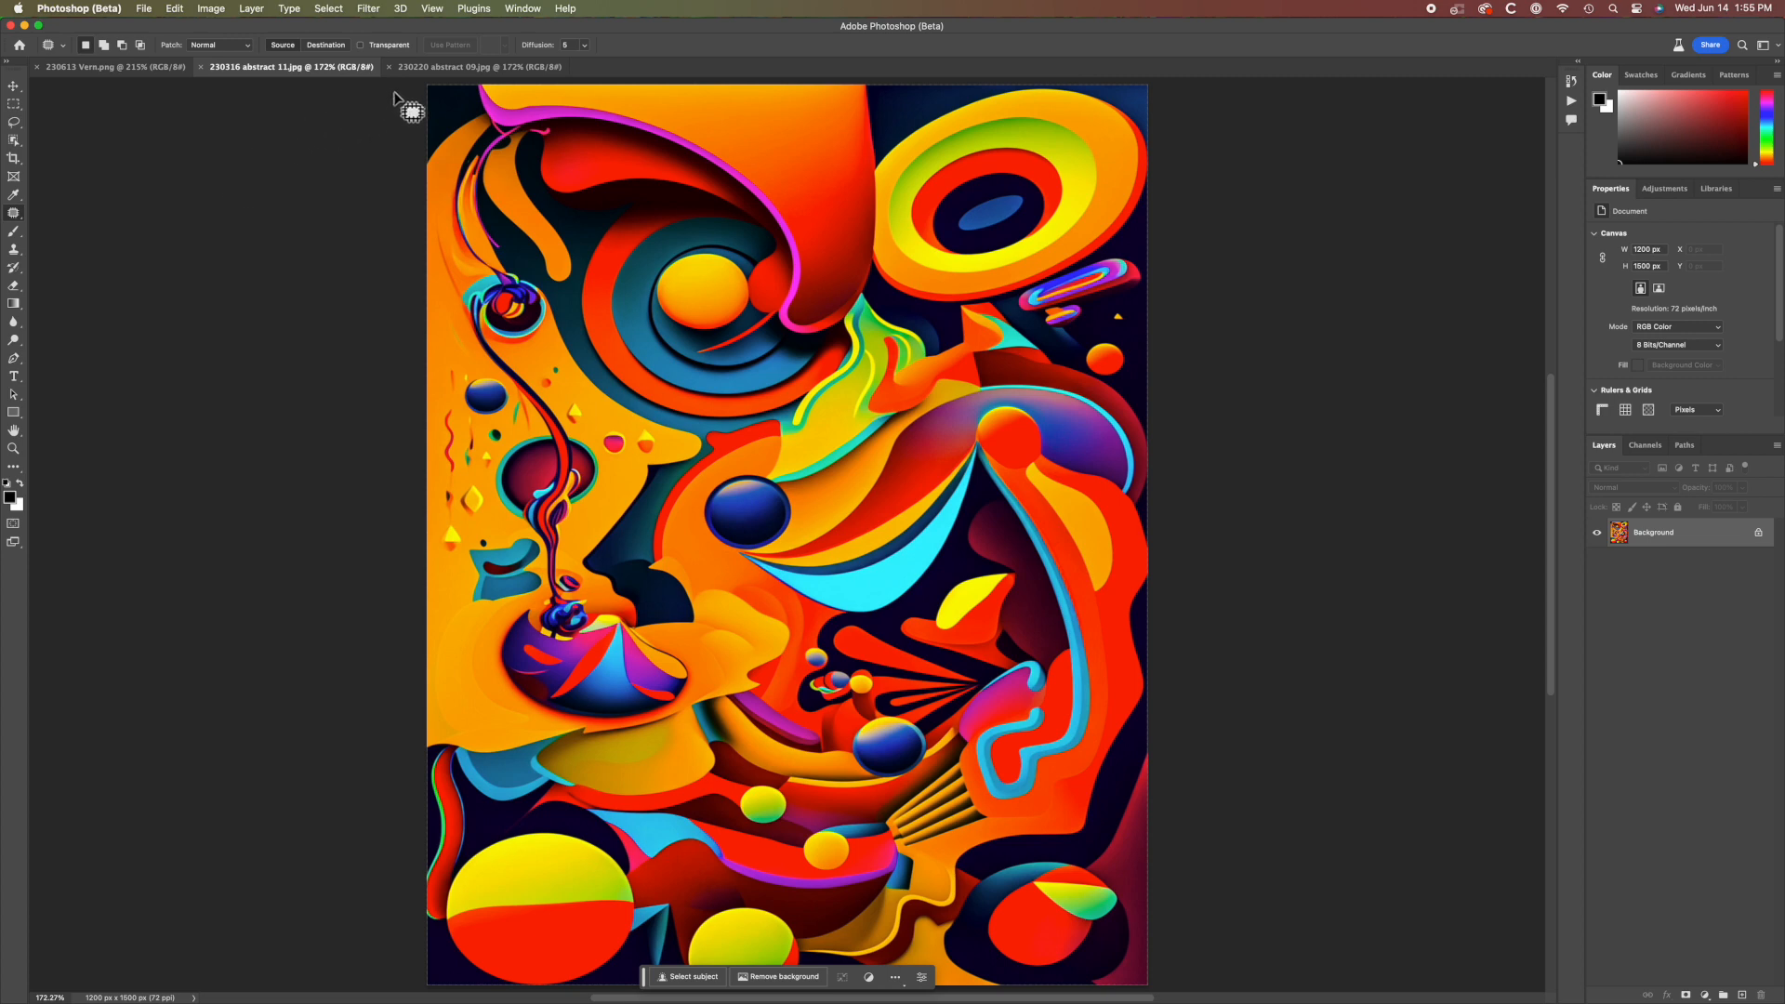
{"action": "left_click", "coordinate": [443, 69]}
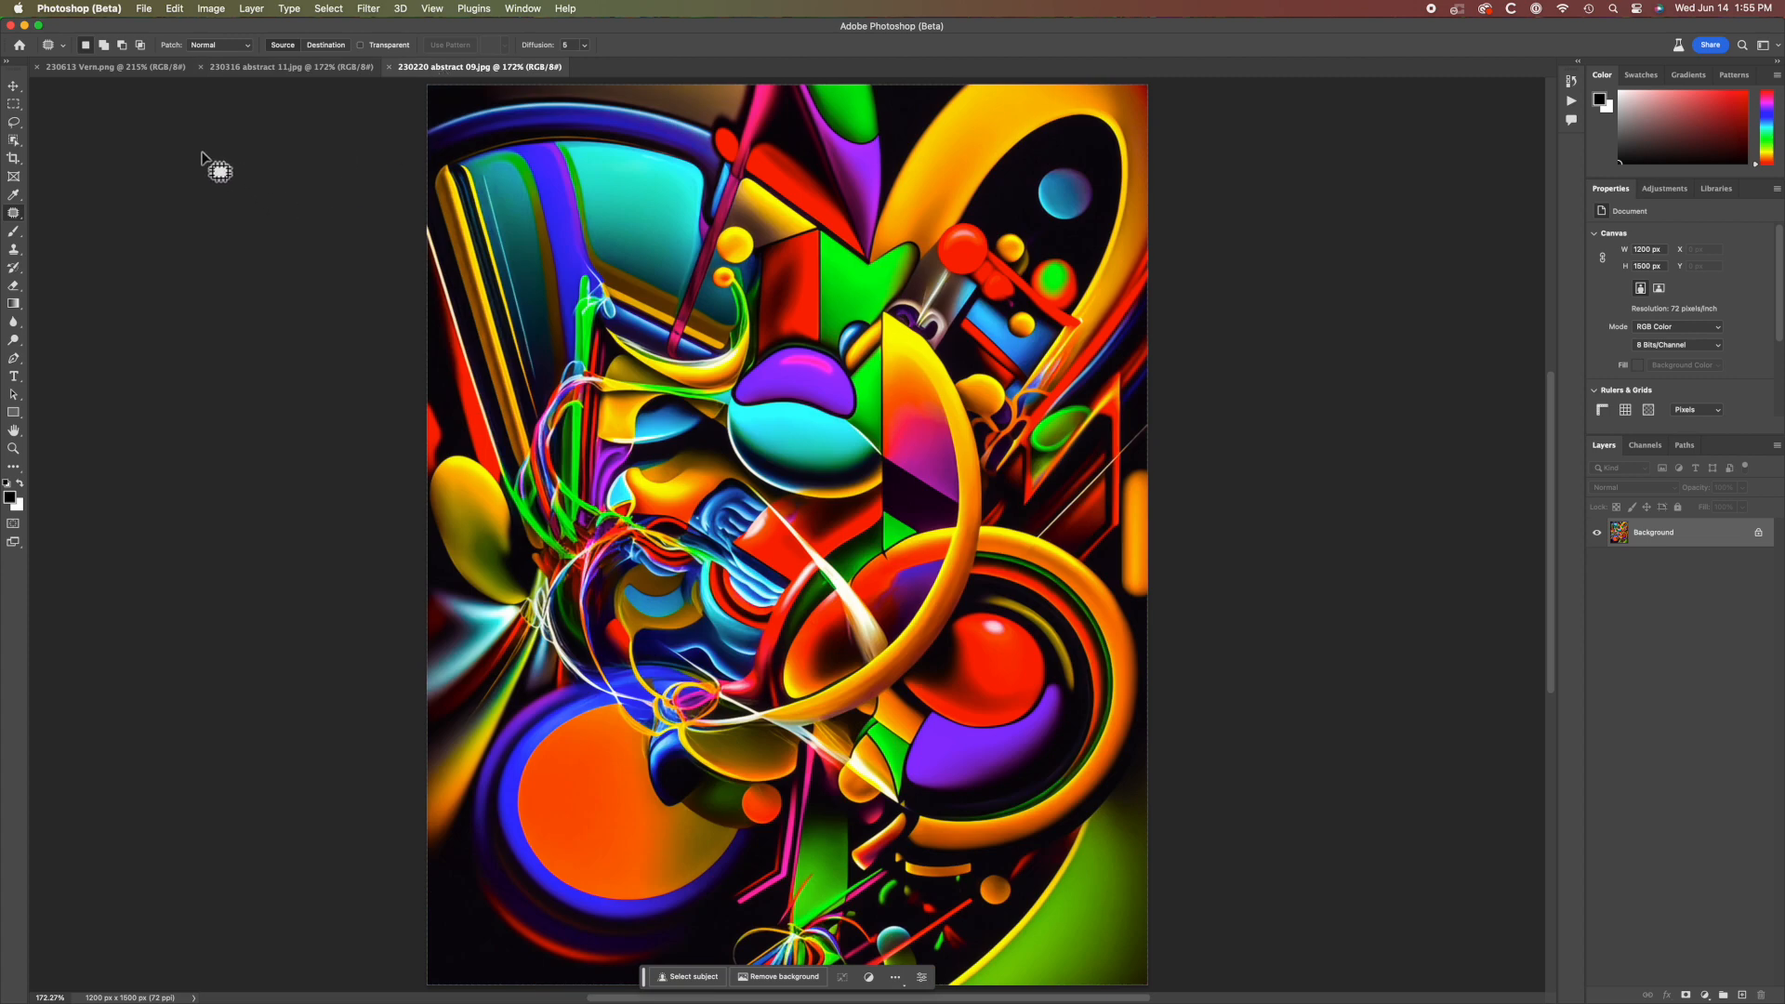
{"action": "left_click", "coordinate": [98, 68]}
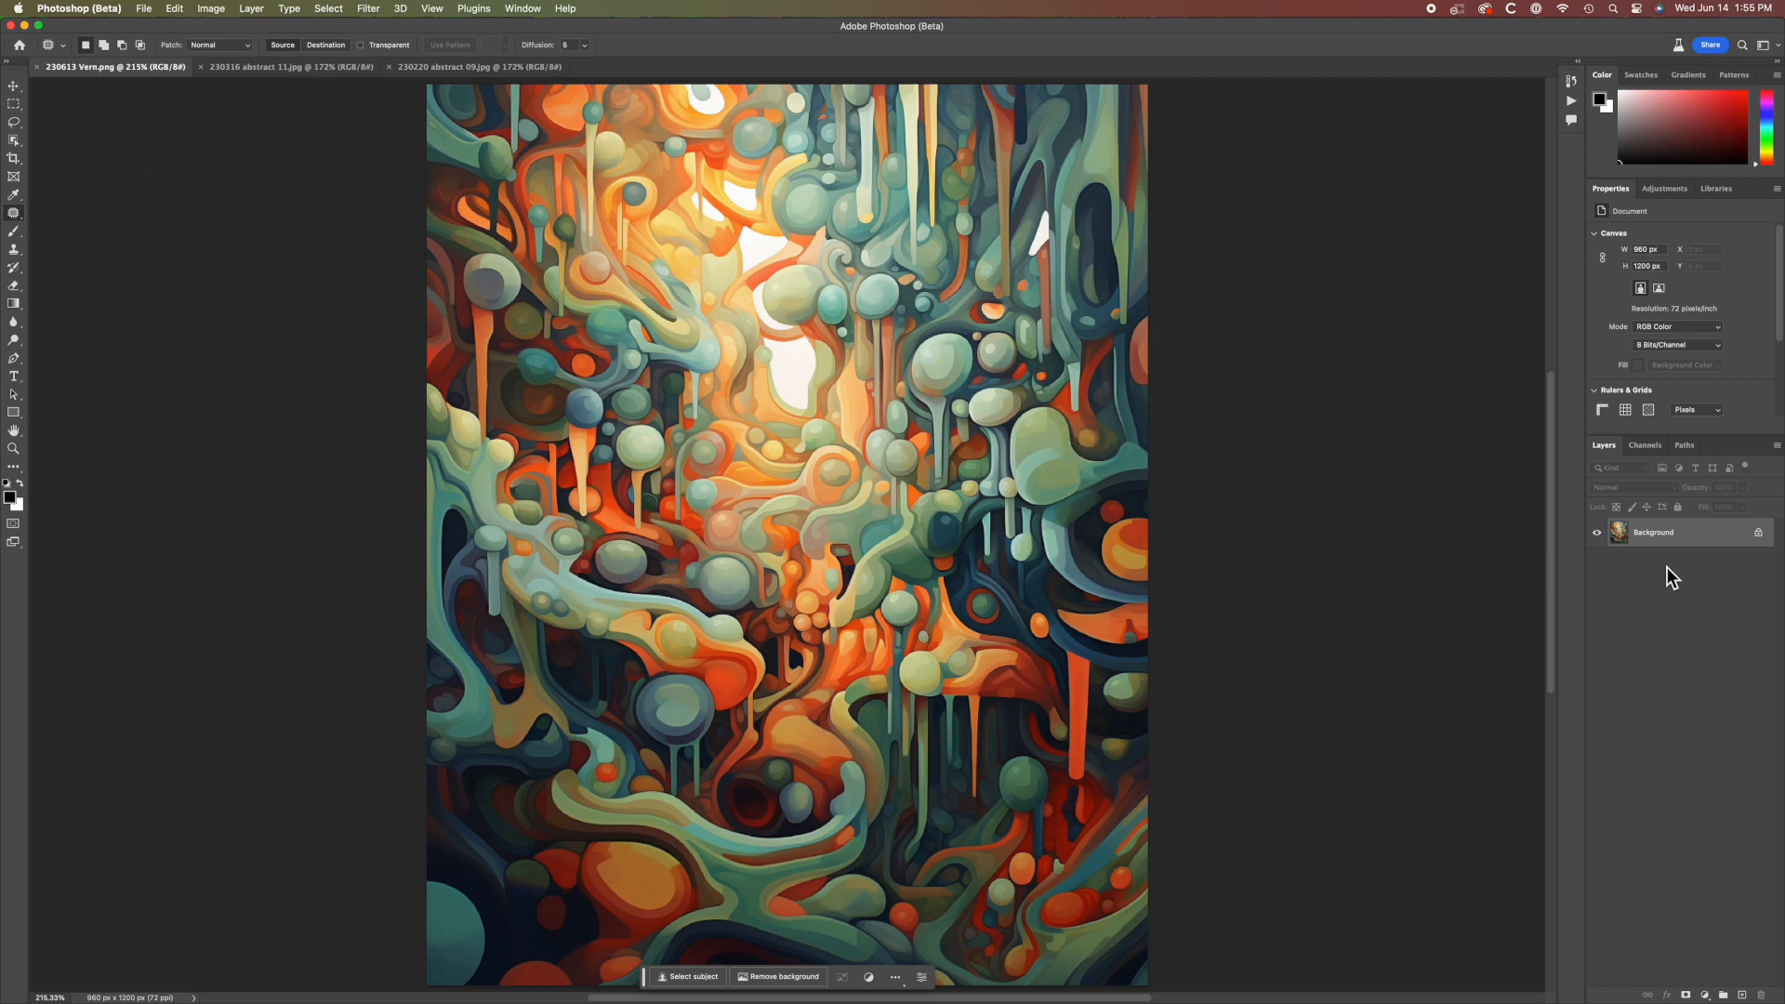
- Convert the Background of 230613 Vern.png into a regular layer named Layer 0
{"action": "right_click", "coordinate": [1671, 538]}
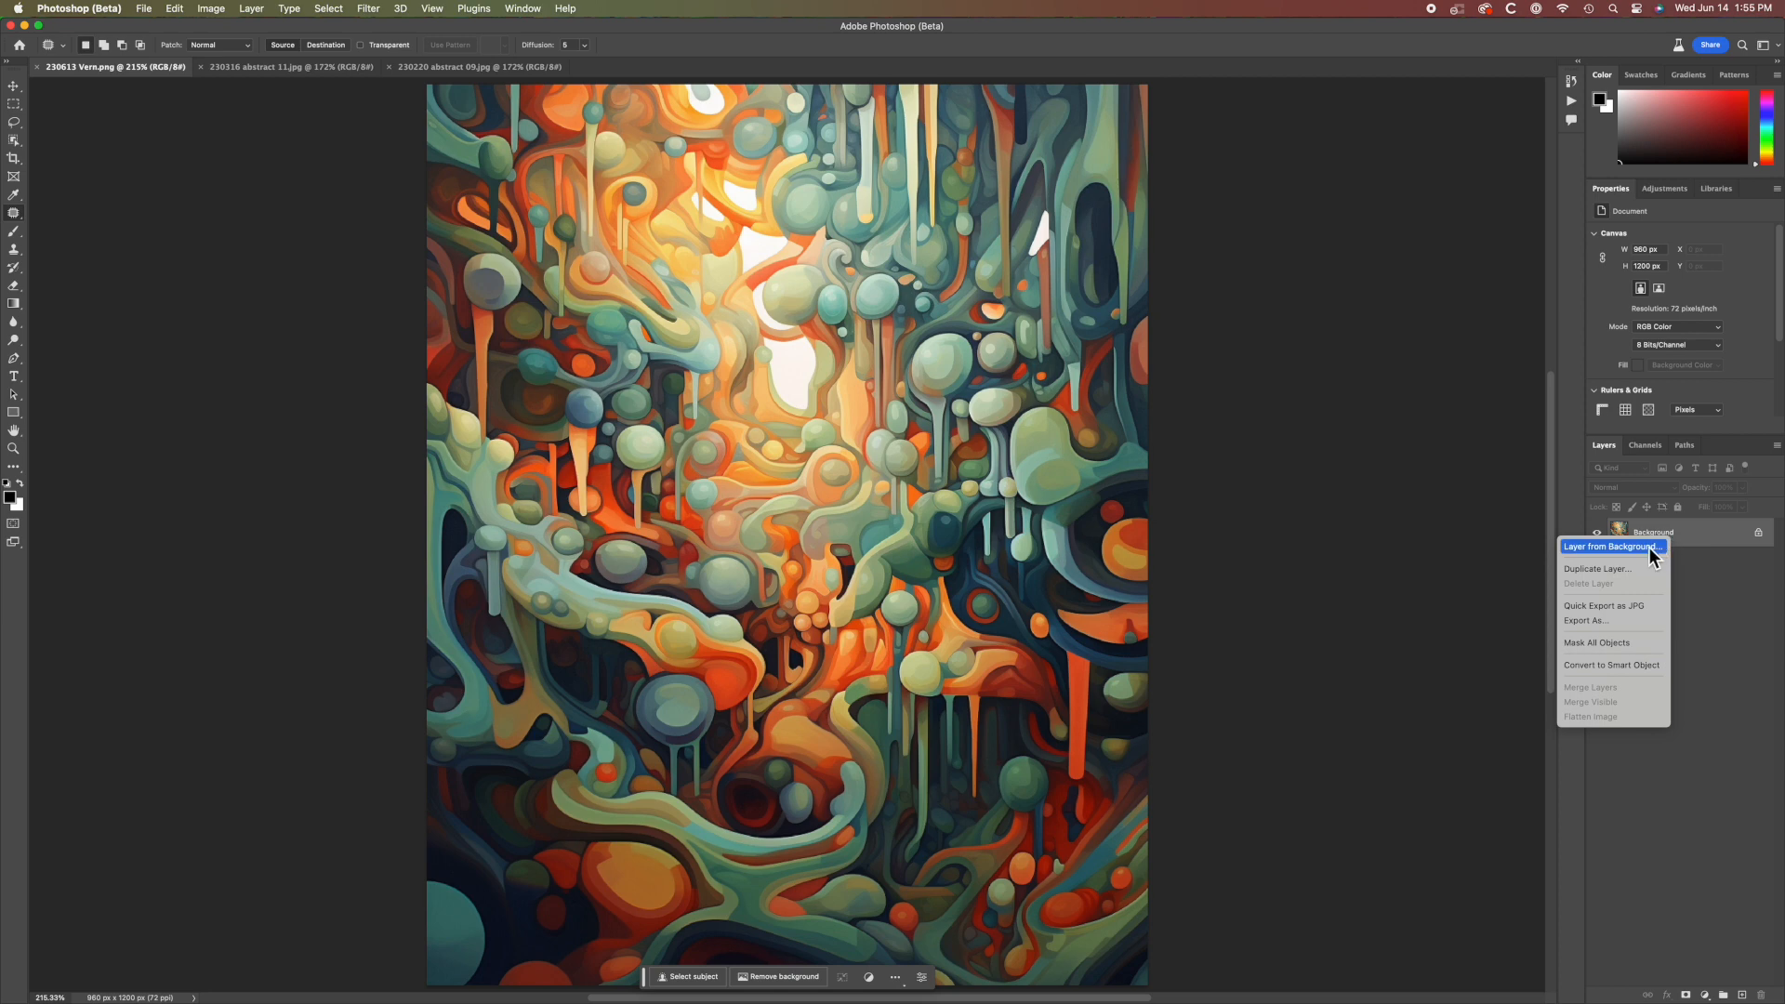
{"action": "left_click", "coordinate": [1645, 548]}
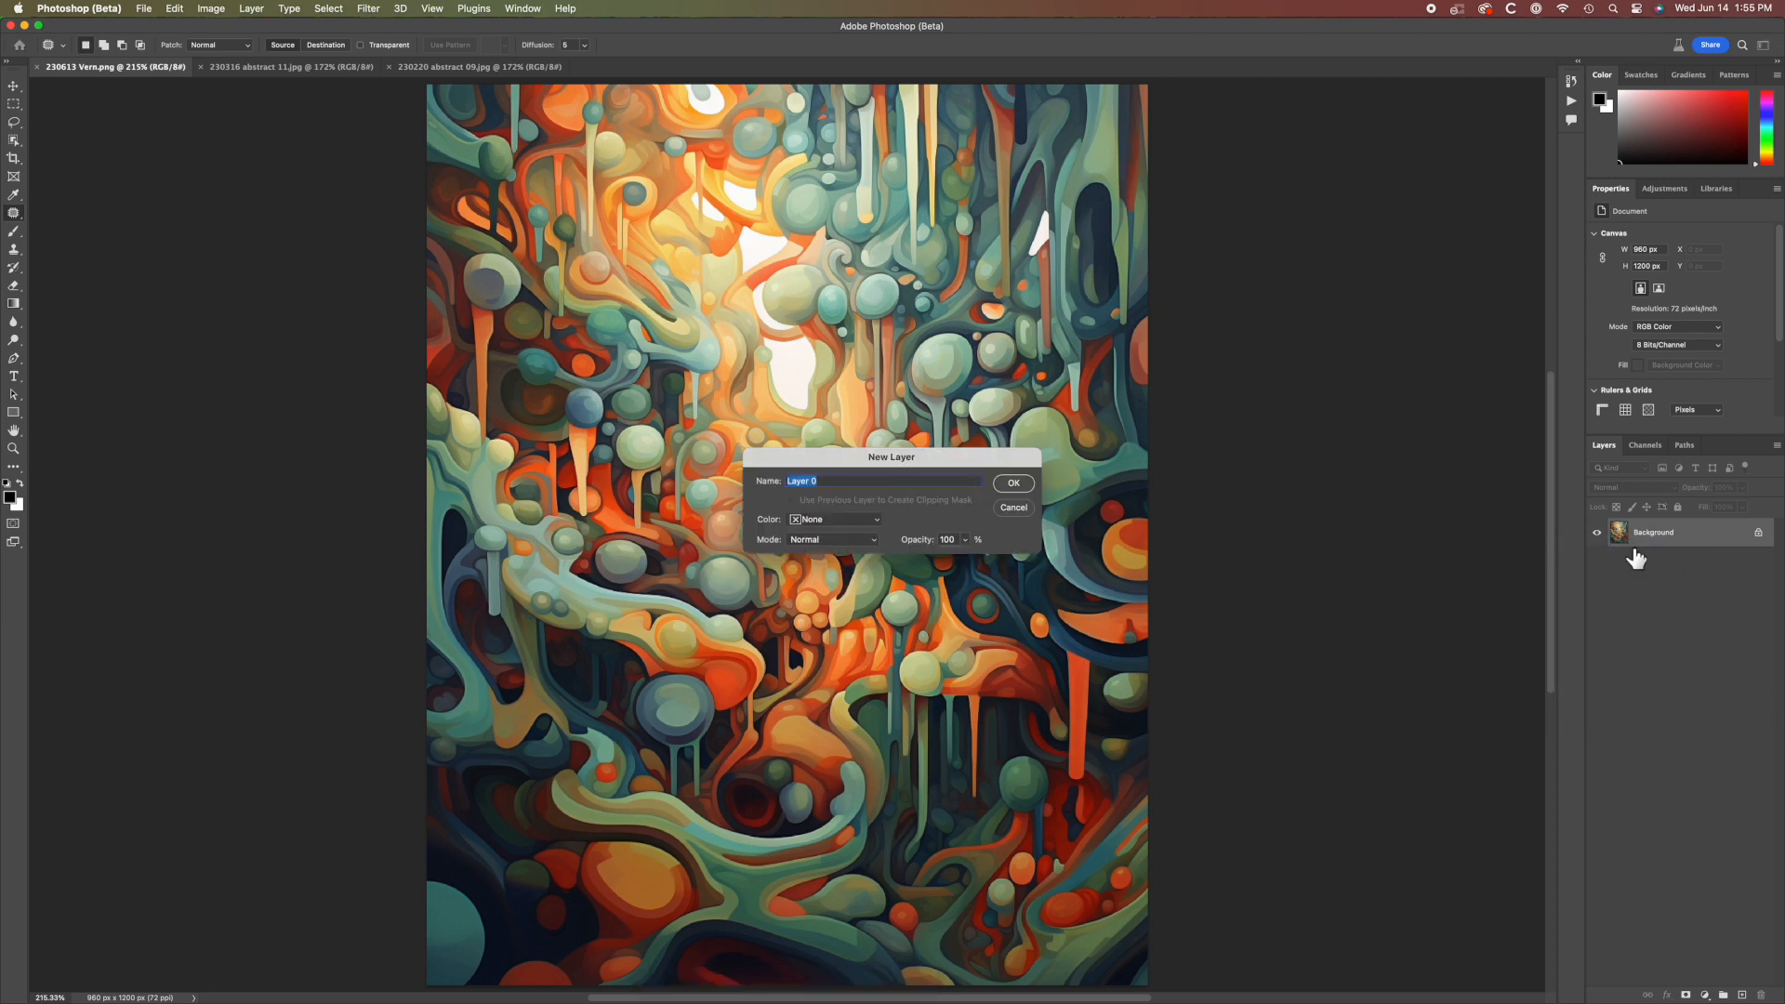
{"action": "key", "text": "Return"}
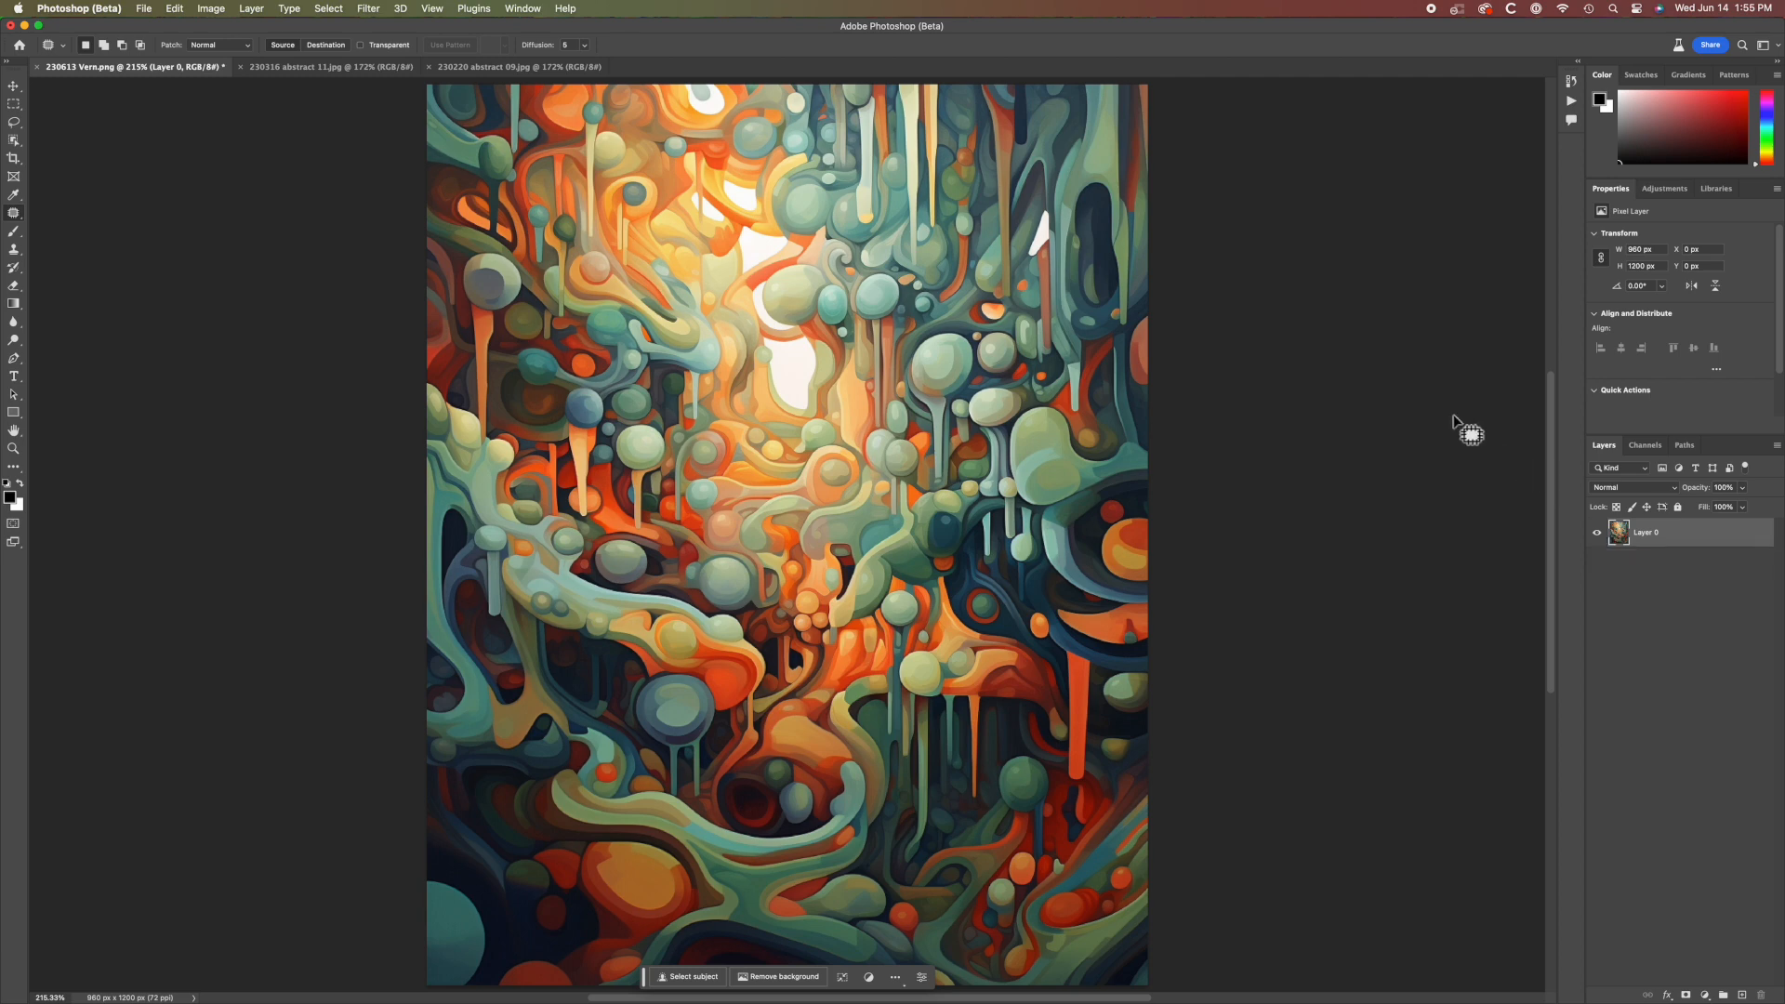
- Save the image in Photoshop format as "230613 Vern final flat 2" in the 2023 final flat folder
{"action": "key", "text": "super+shift+s"}
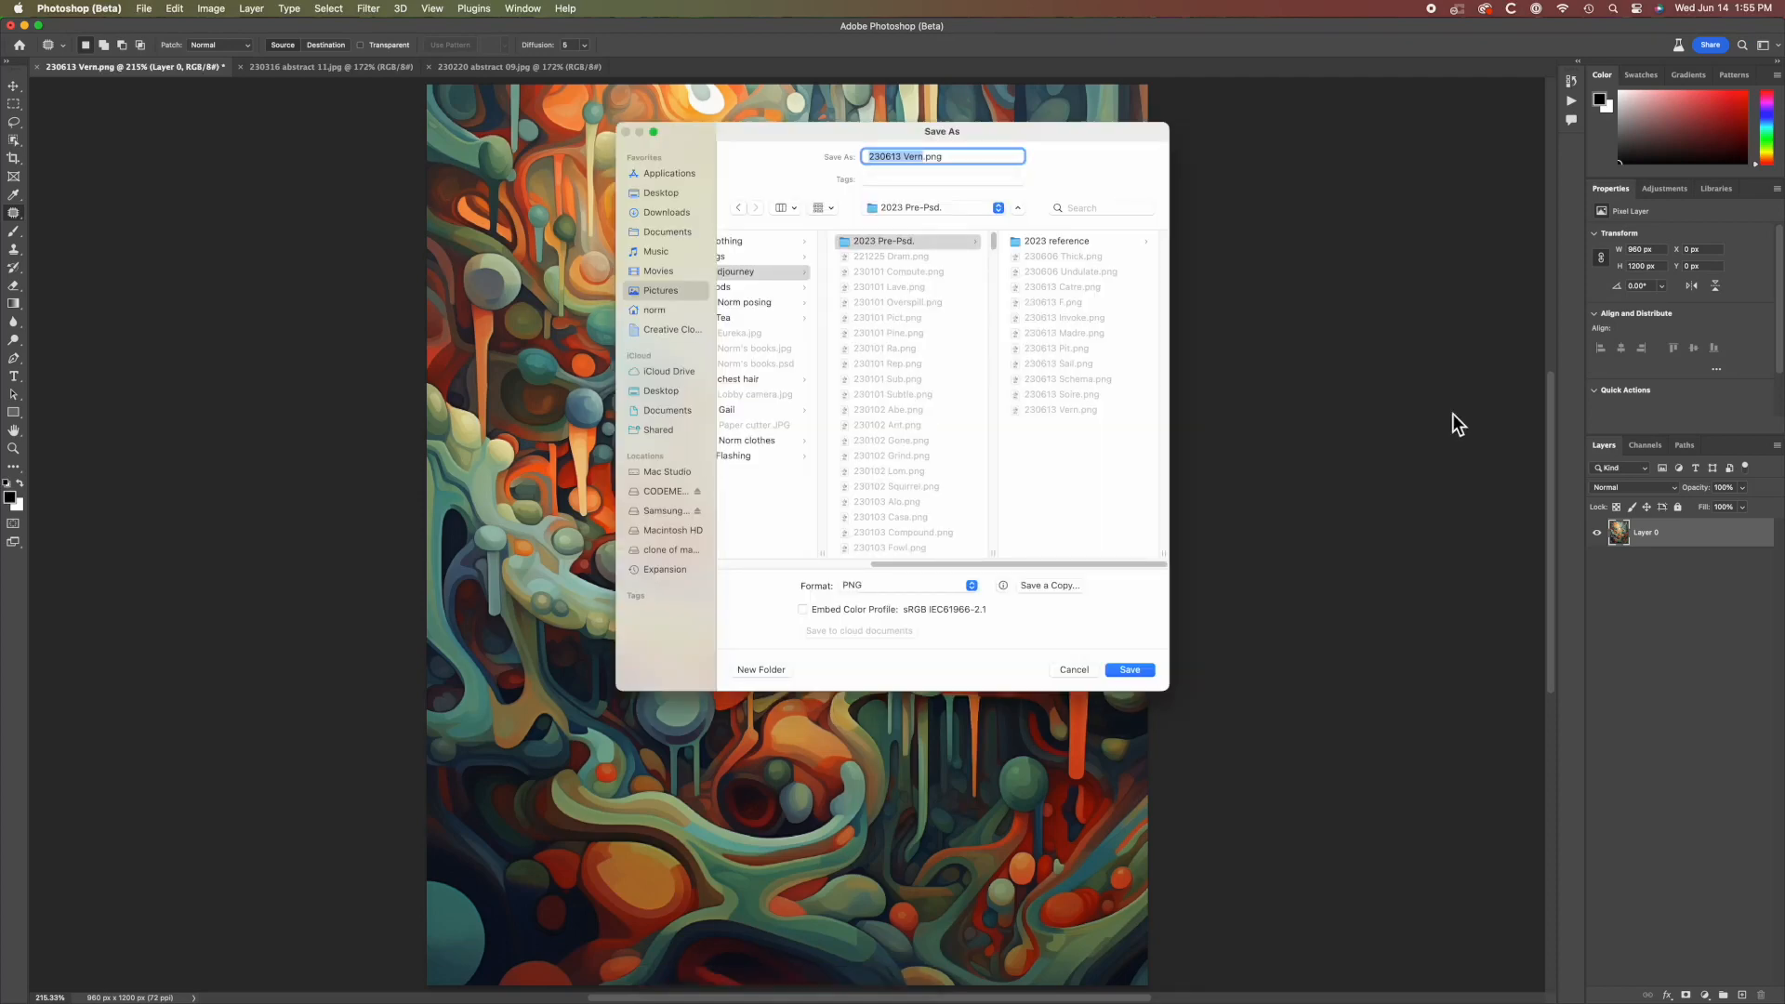
{"action": "left_click", "coordinate": [930, 157]}
{"action": "type", "text": "final flat"}
{"action": "left_click", "coordinate": [969, 206]}
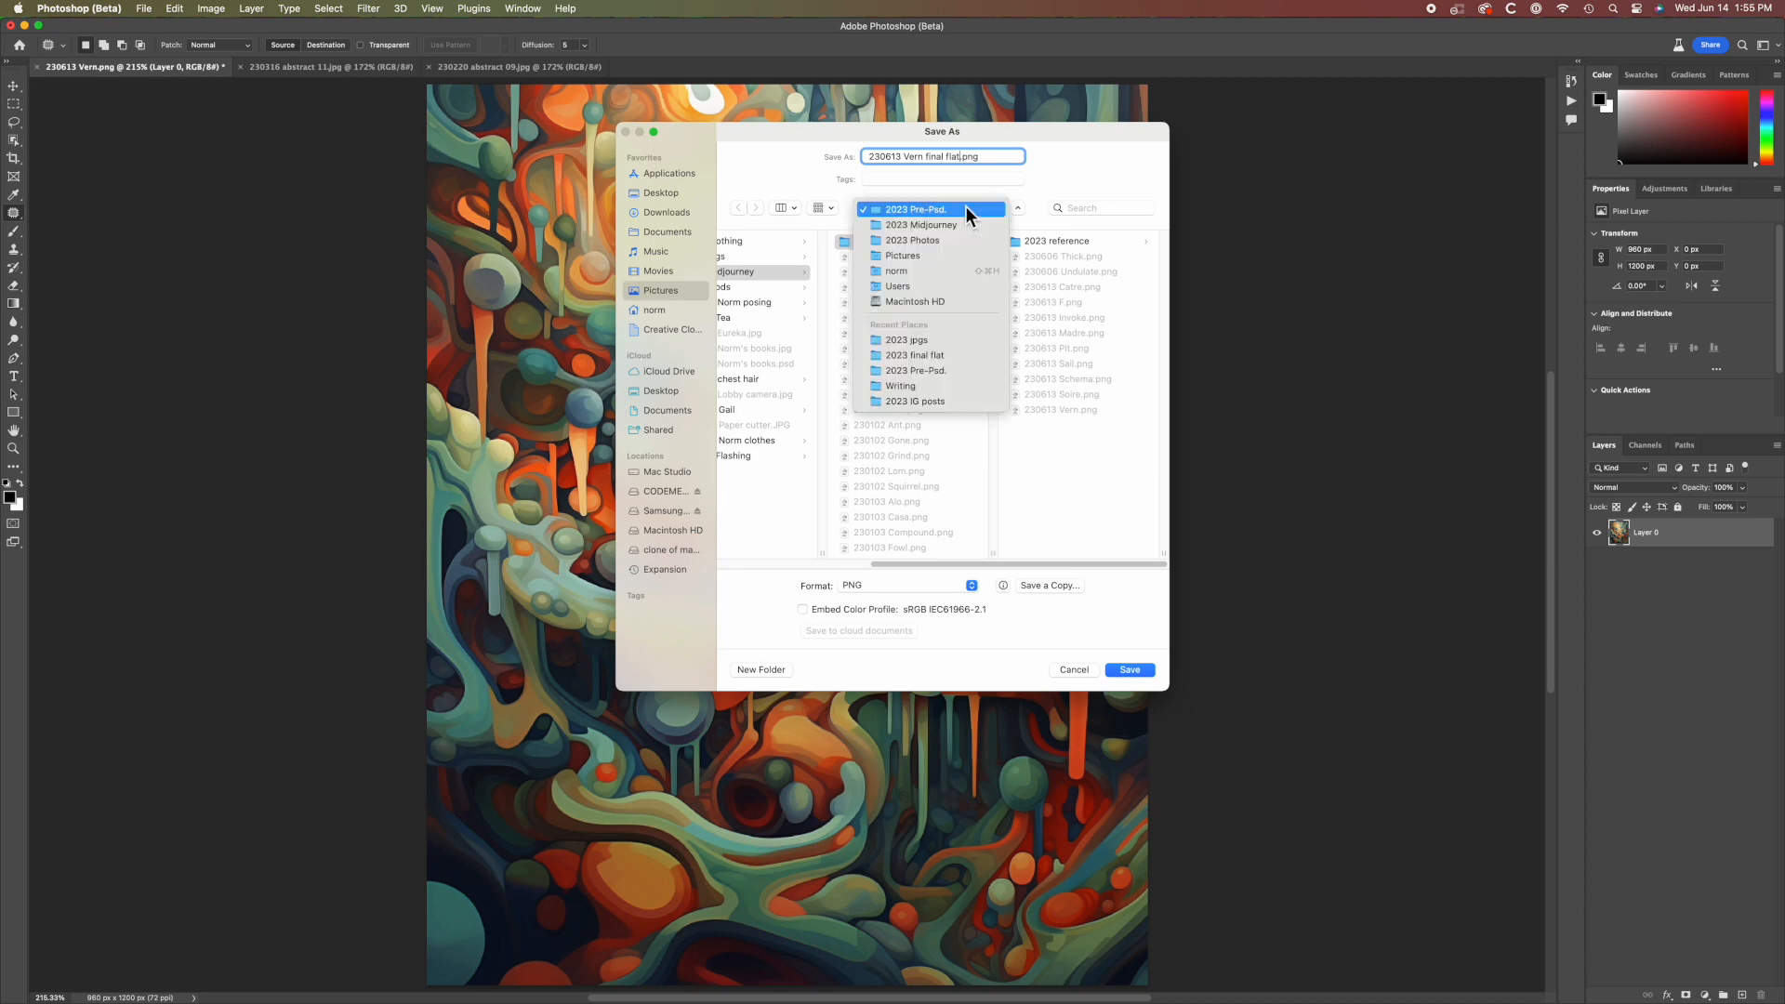
{"action": "left_click", "coordinate": [948, 354]}
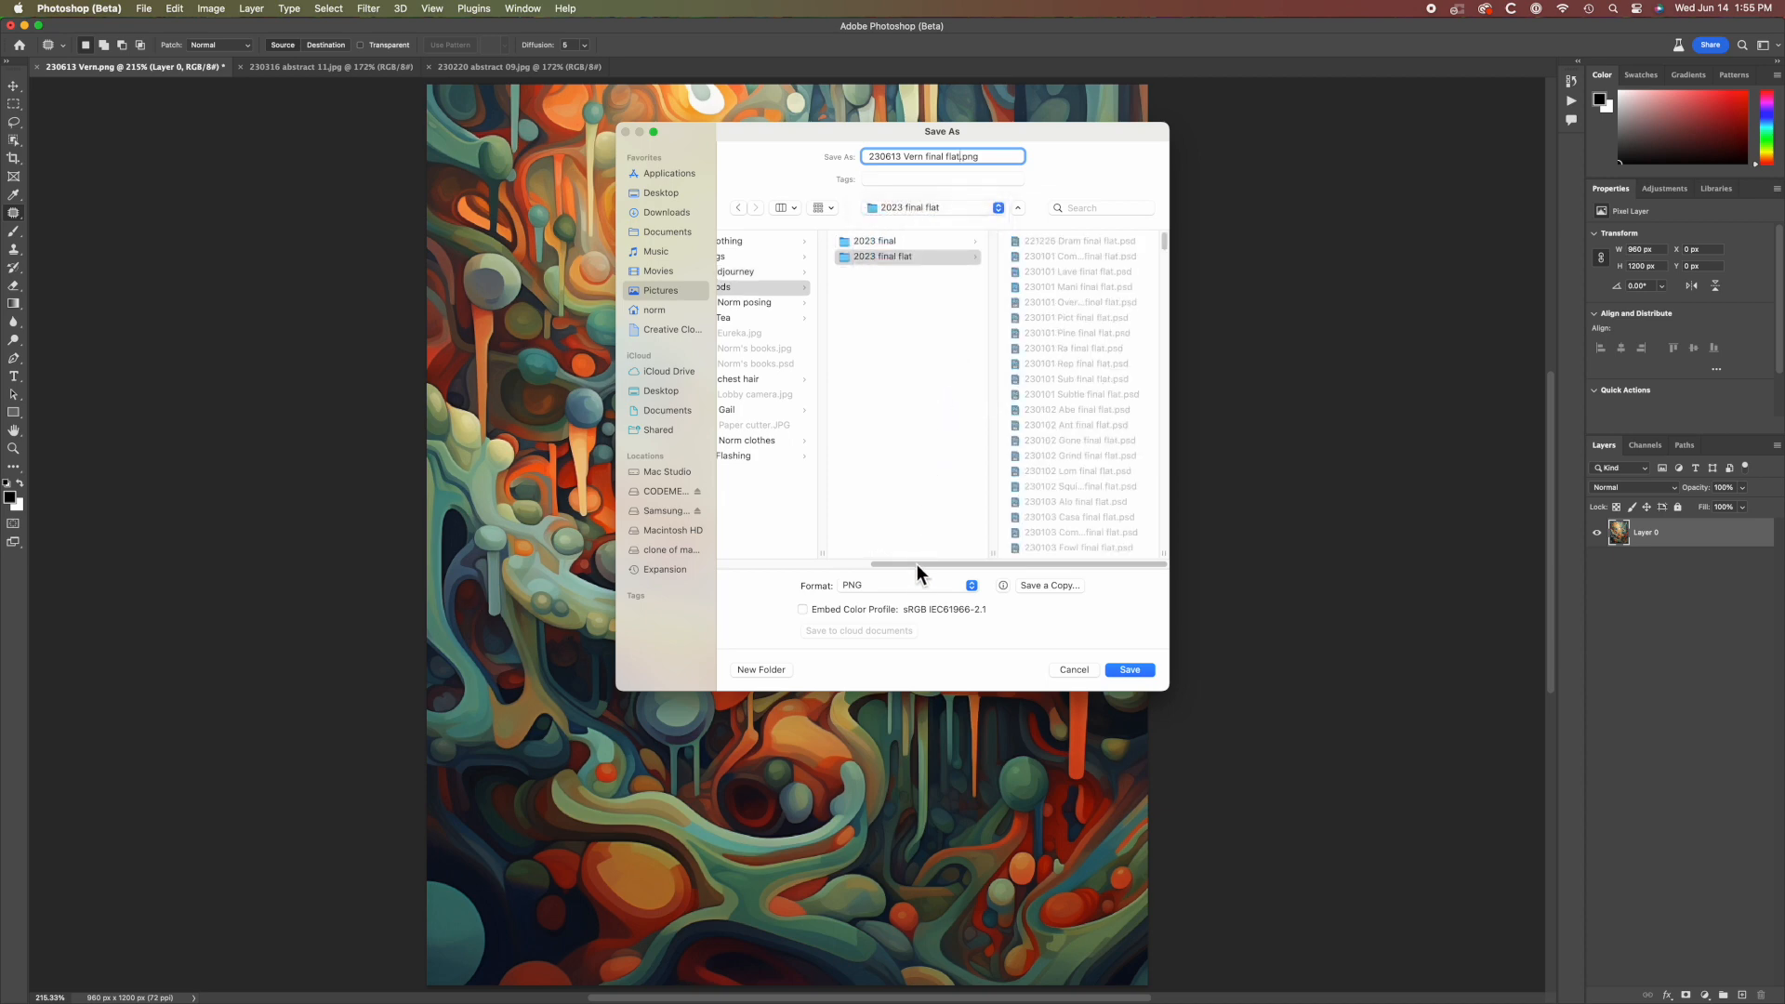
{"action": "left_click", "coordinate": [929, 585]}
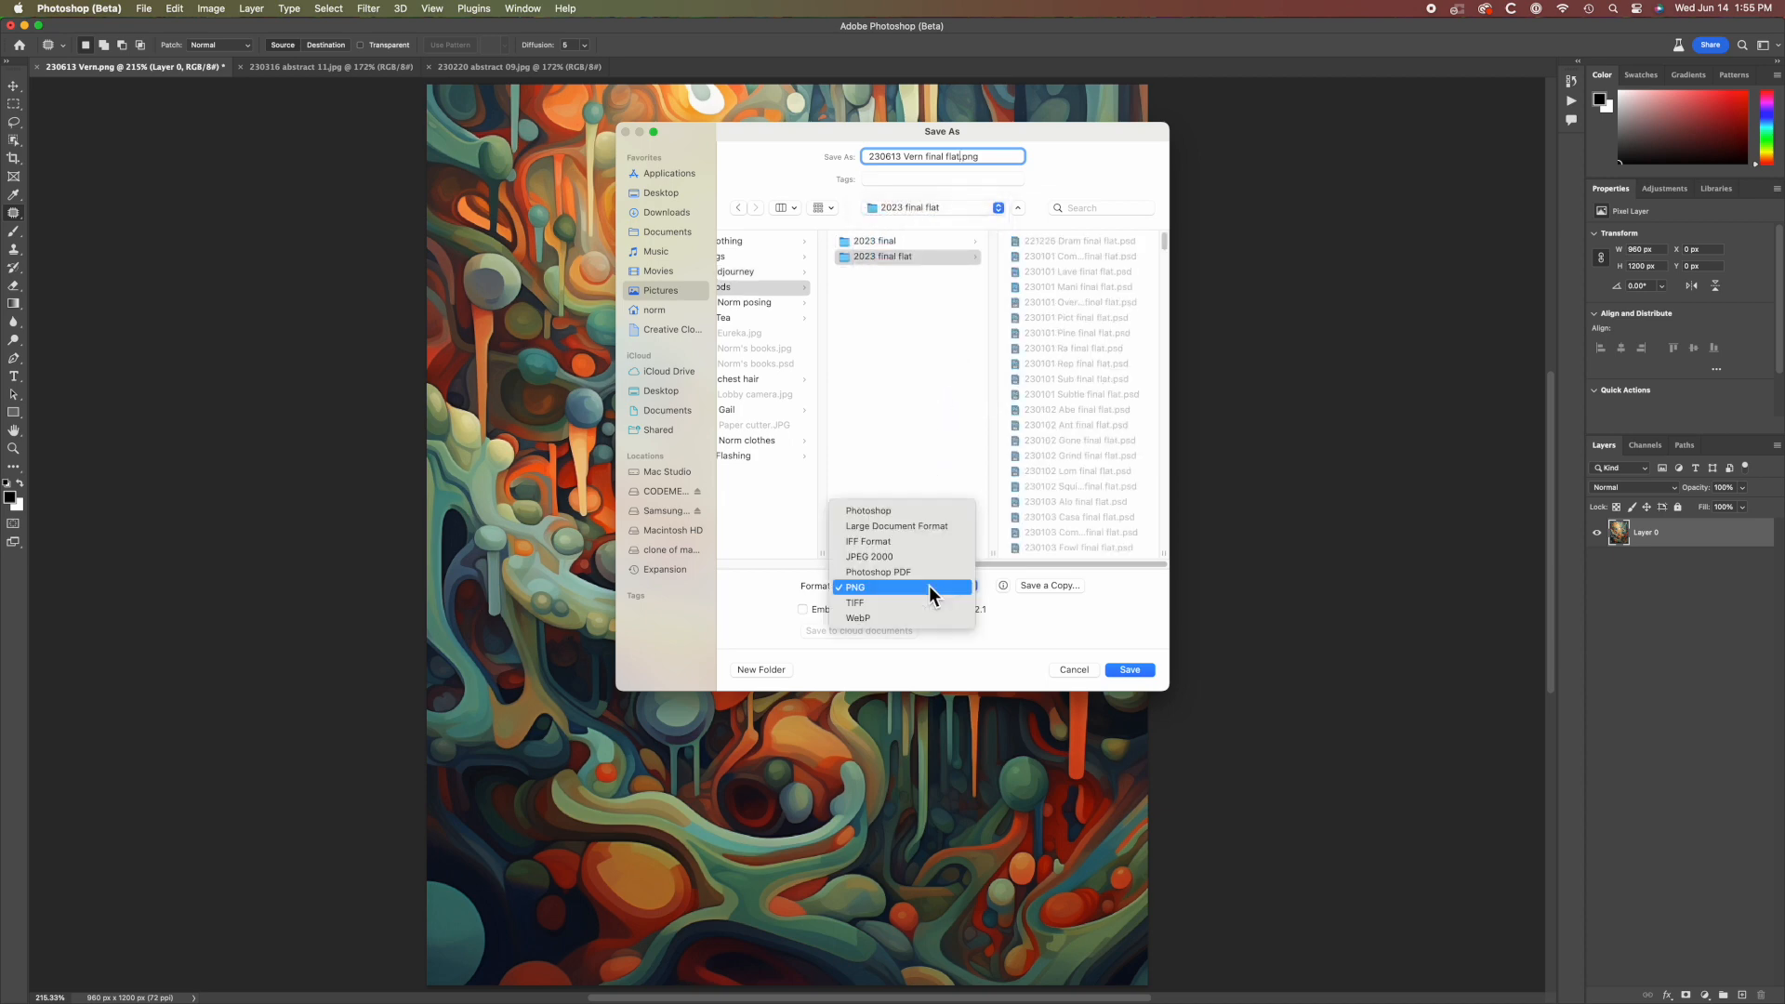
{"action": "left_click", "coordinate": [902, 510]}
{"action": "key", "text": "Return"}
- Apply the Dust & Scratches noise filter to Layer 0 with the threshold at 0 levels
{"action": "left_click", "coordinate": [368, 10]}
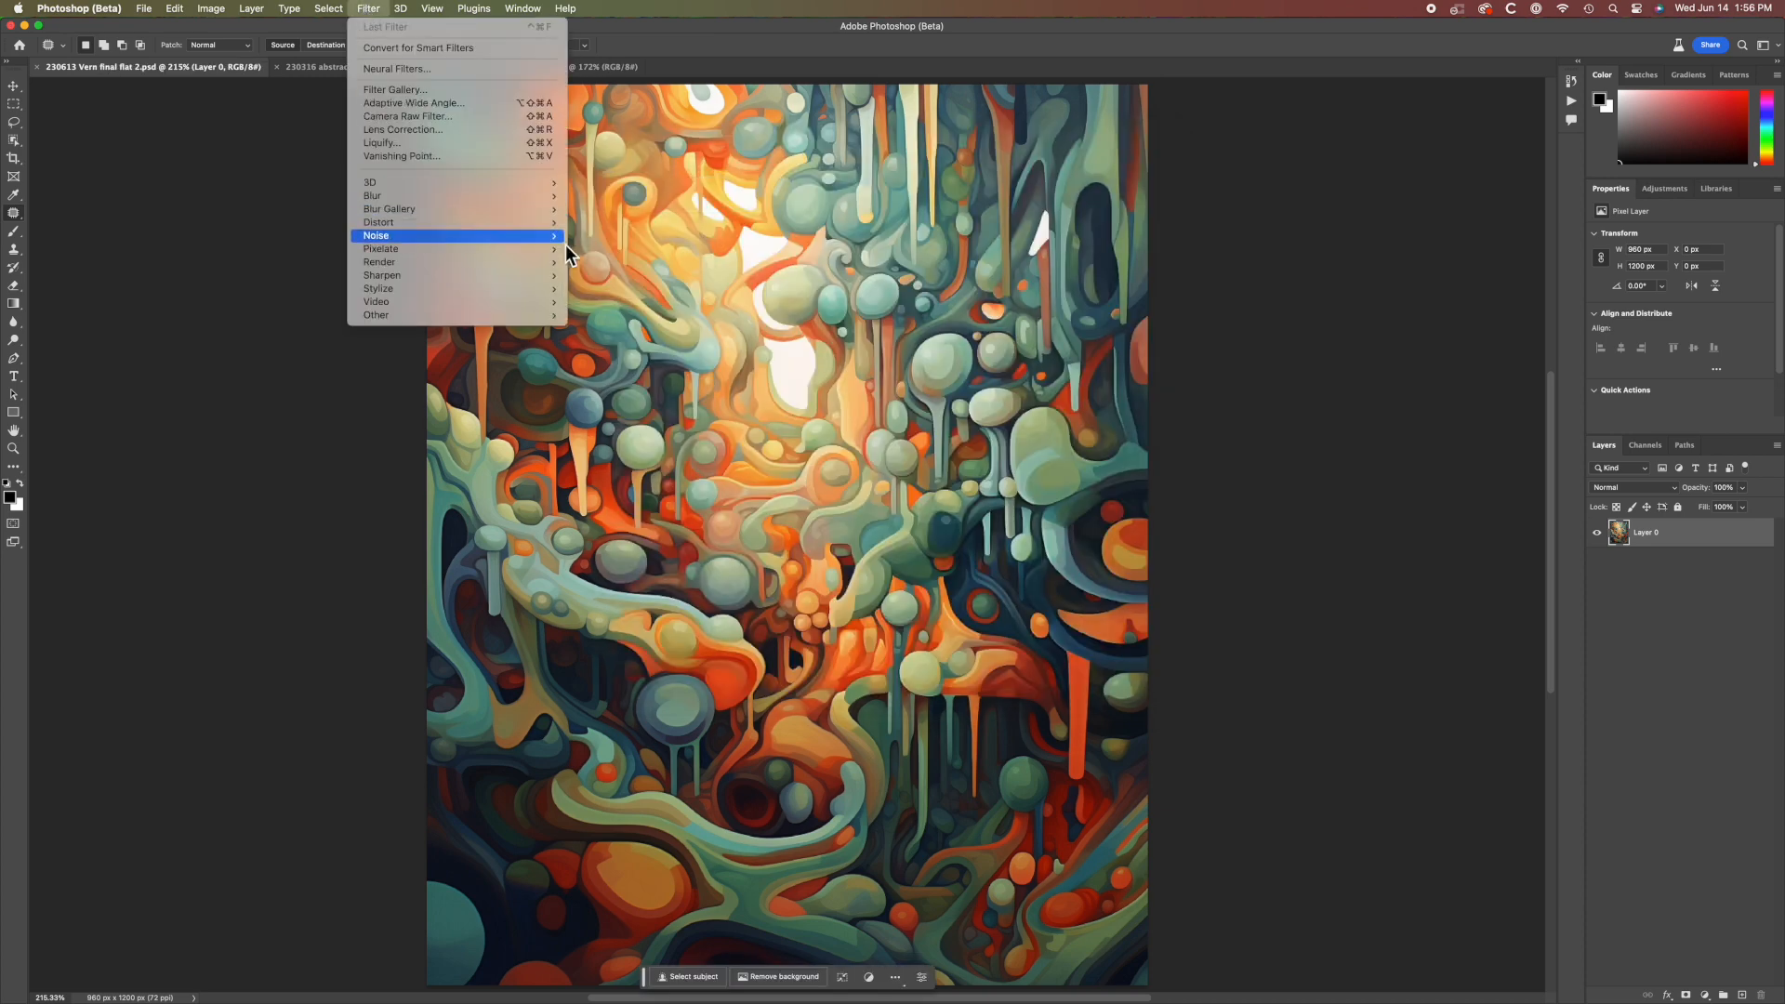
{"action": "mouse_move", "coordinate": [558, 240]}
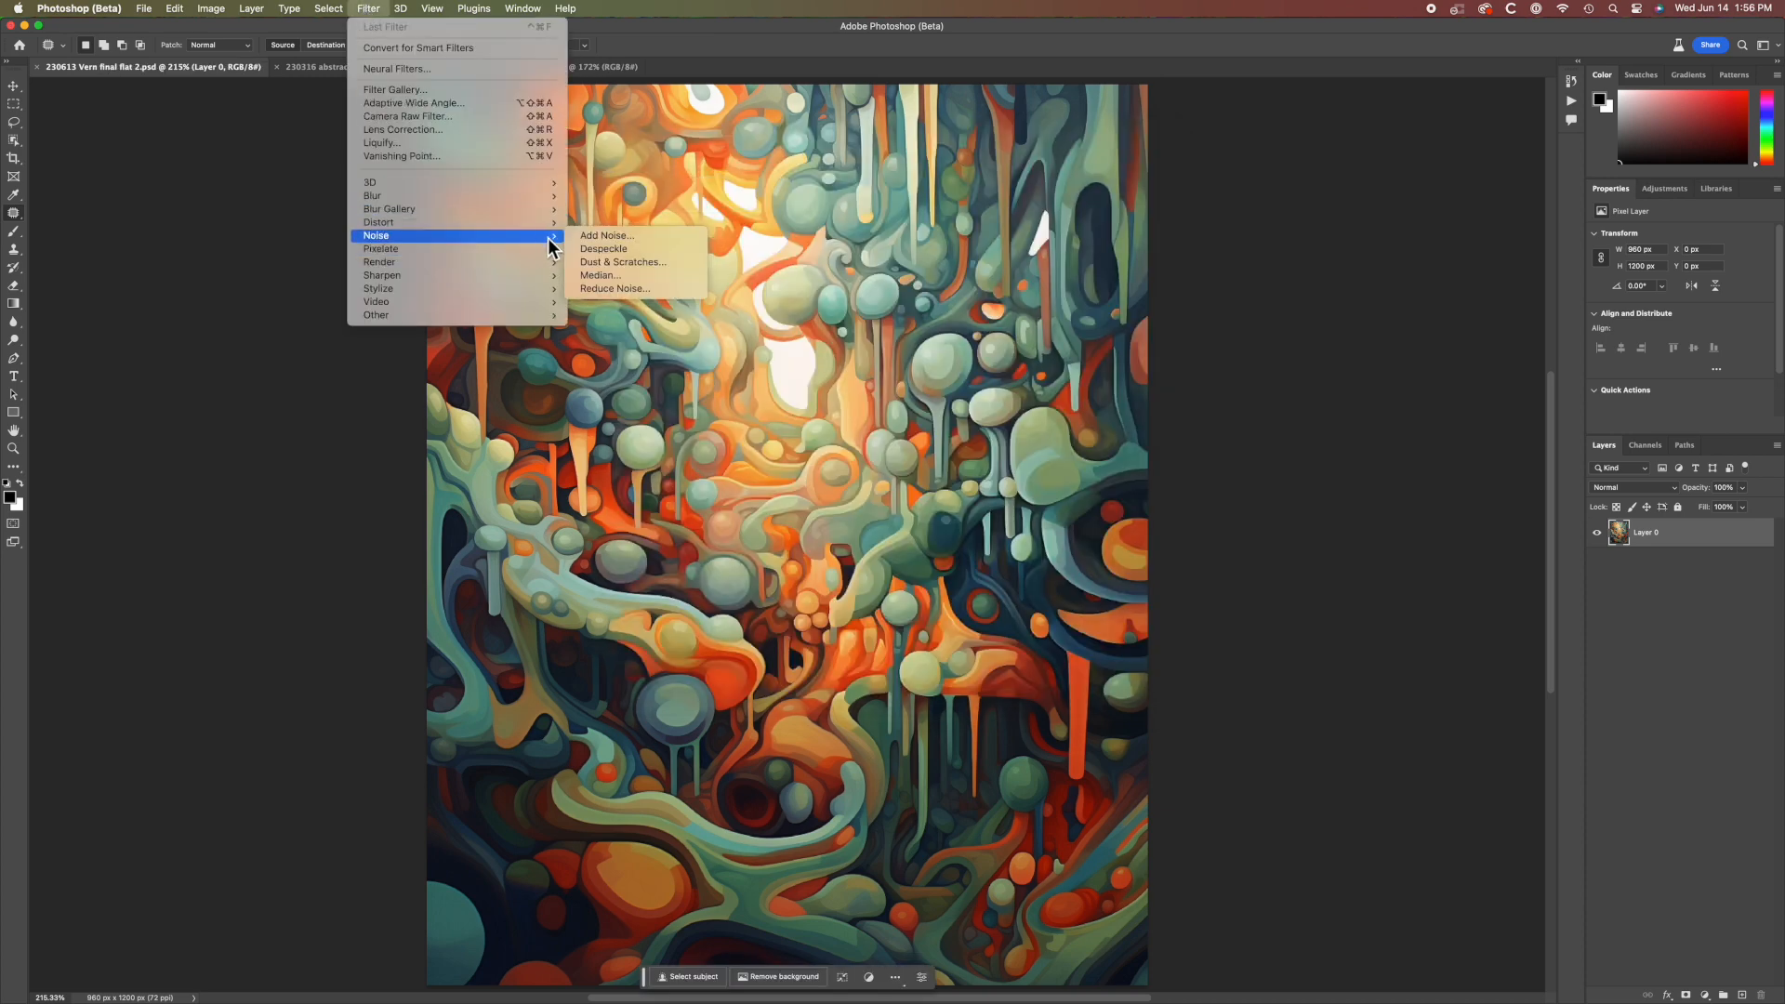
{"action": "left_click", "coordinate": [625, 260]}
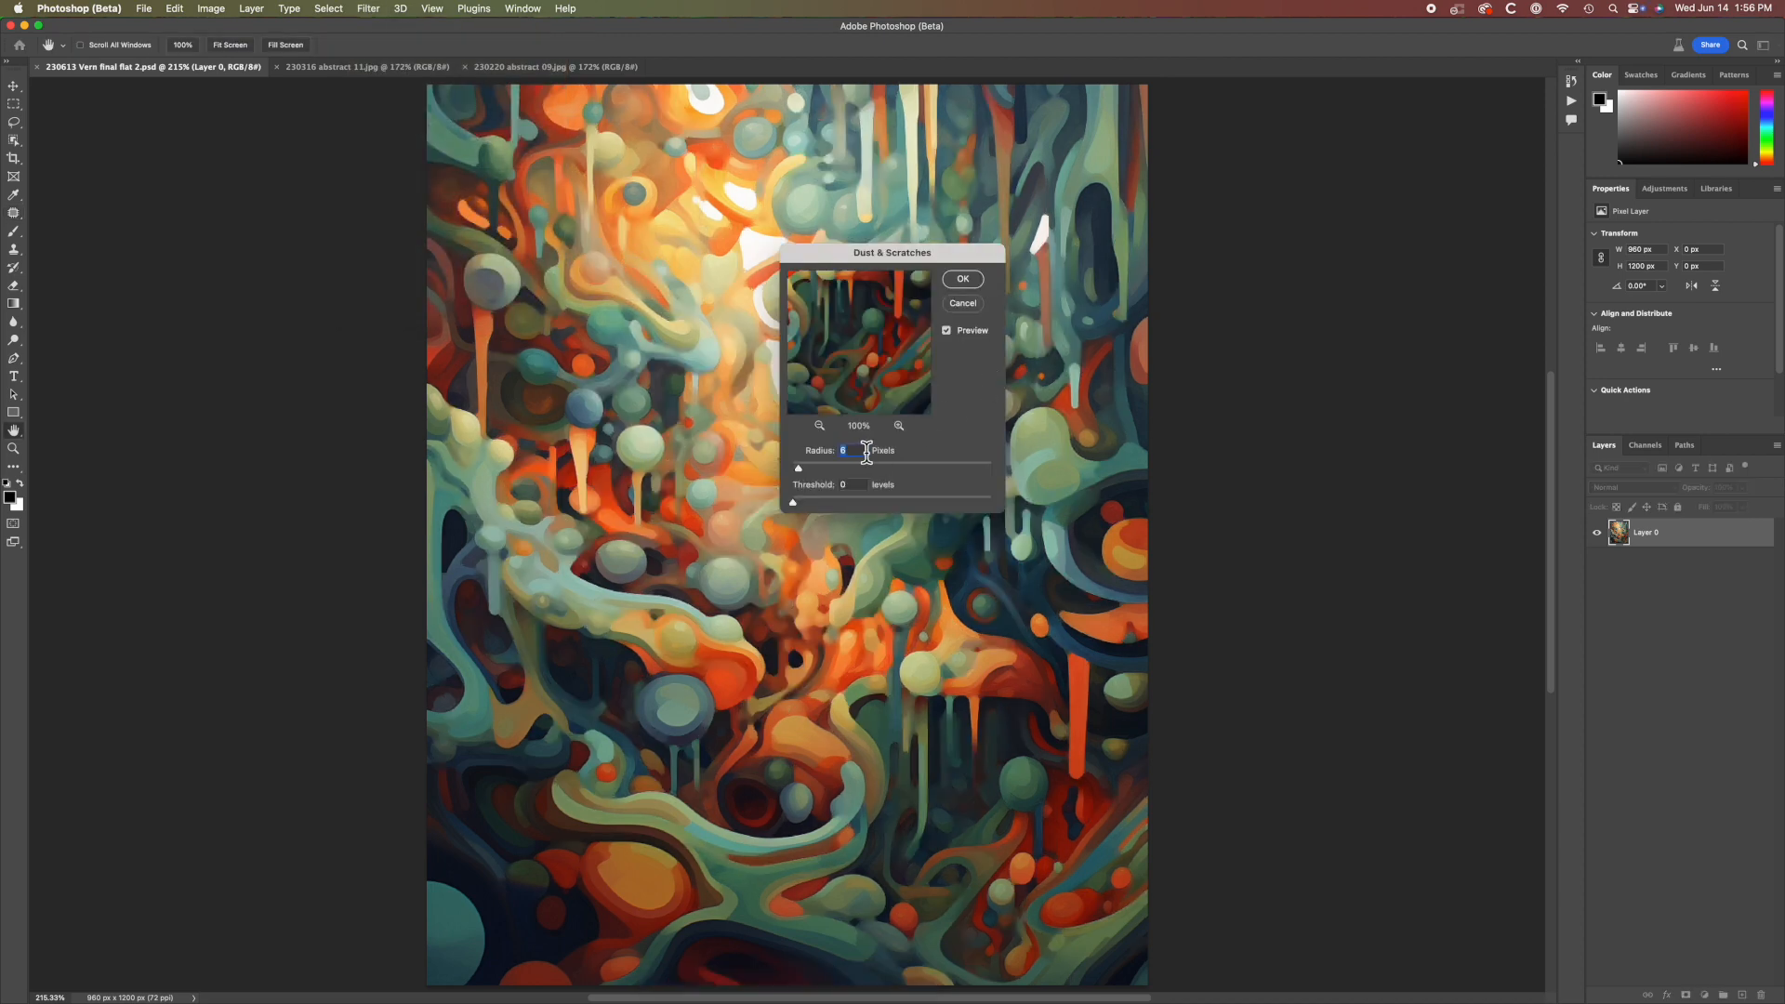
{"action": "left_click", "coordinate": [965, 281]}
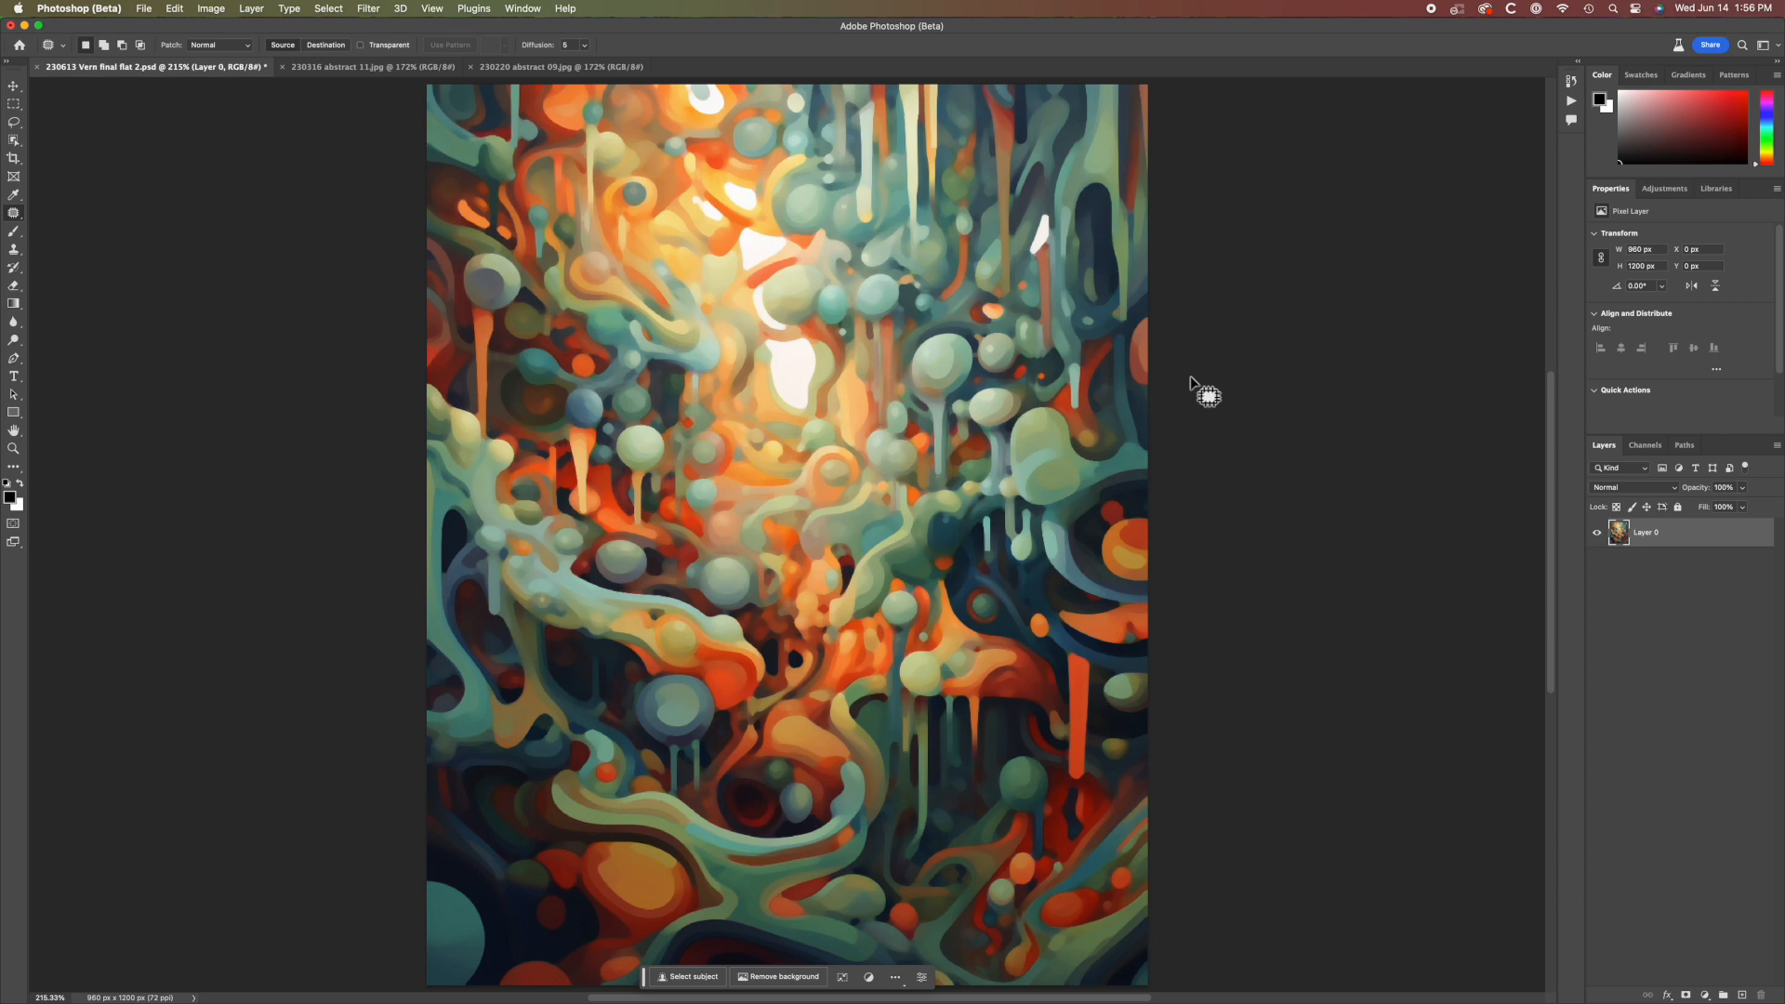
- Open Layer 0 in the Camera Raw filter and raise Clarity to +100, Vibrance to +98 and Saturation to about +88
{"action": "key", "text": "super+shift+a"}
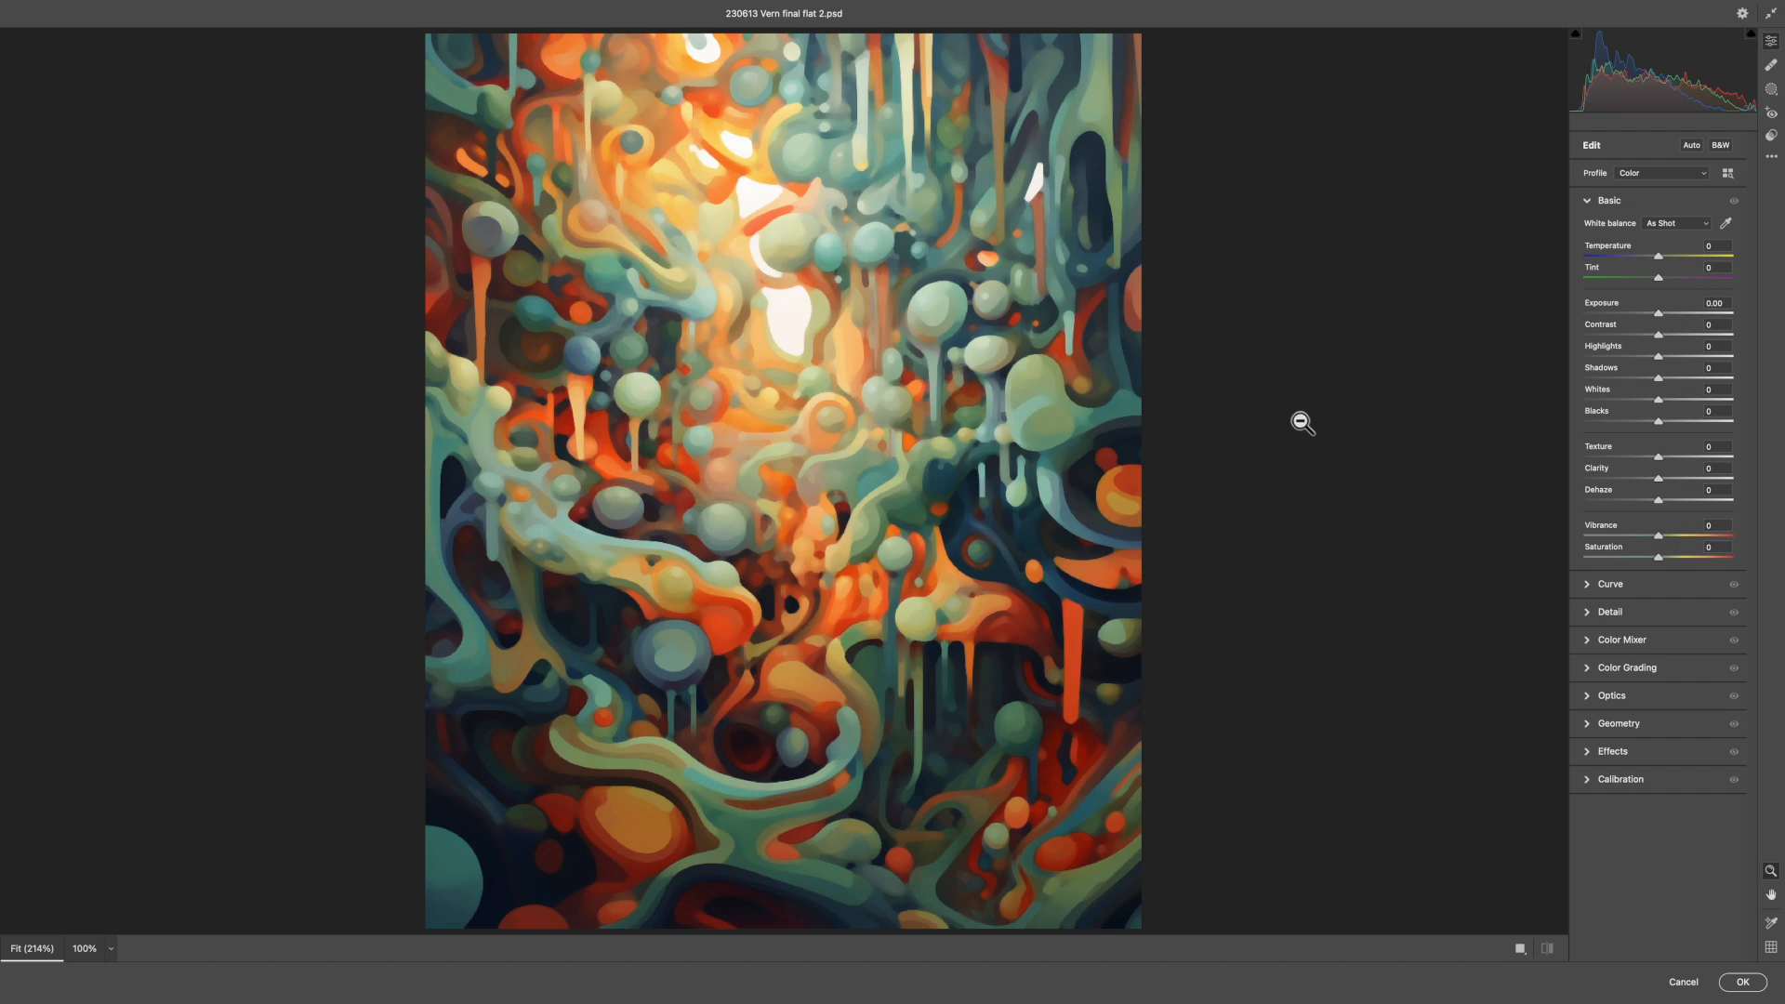
{"action": "left_click", "coordinate": [1497, 620], "text": "alt"}
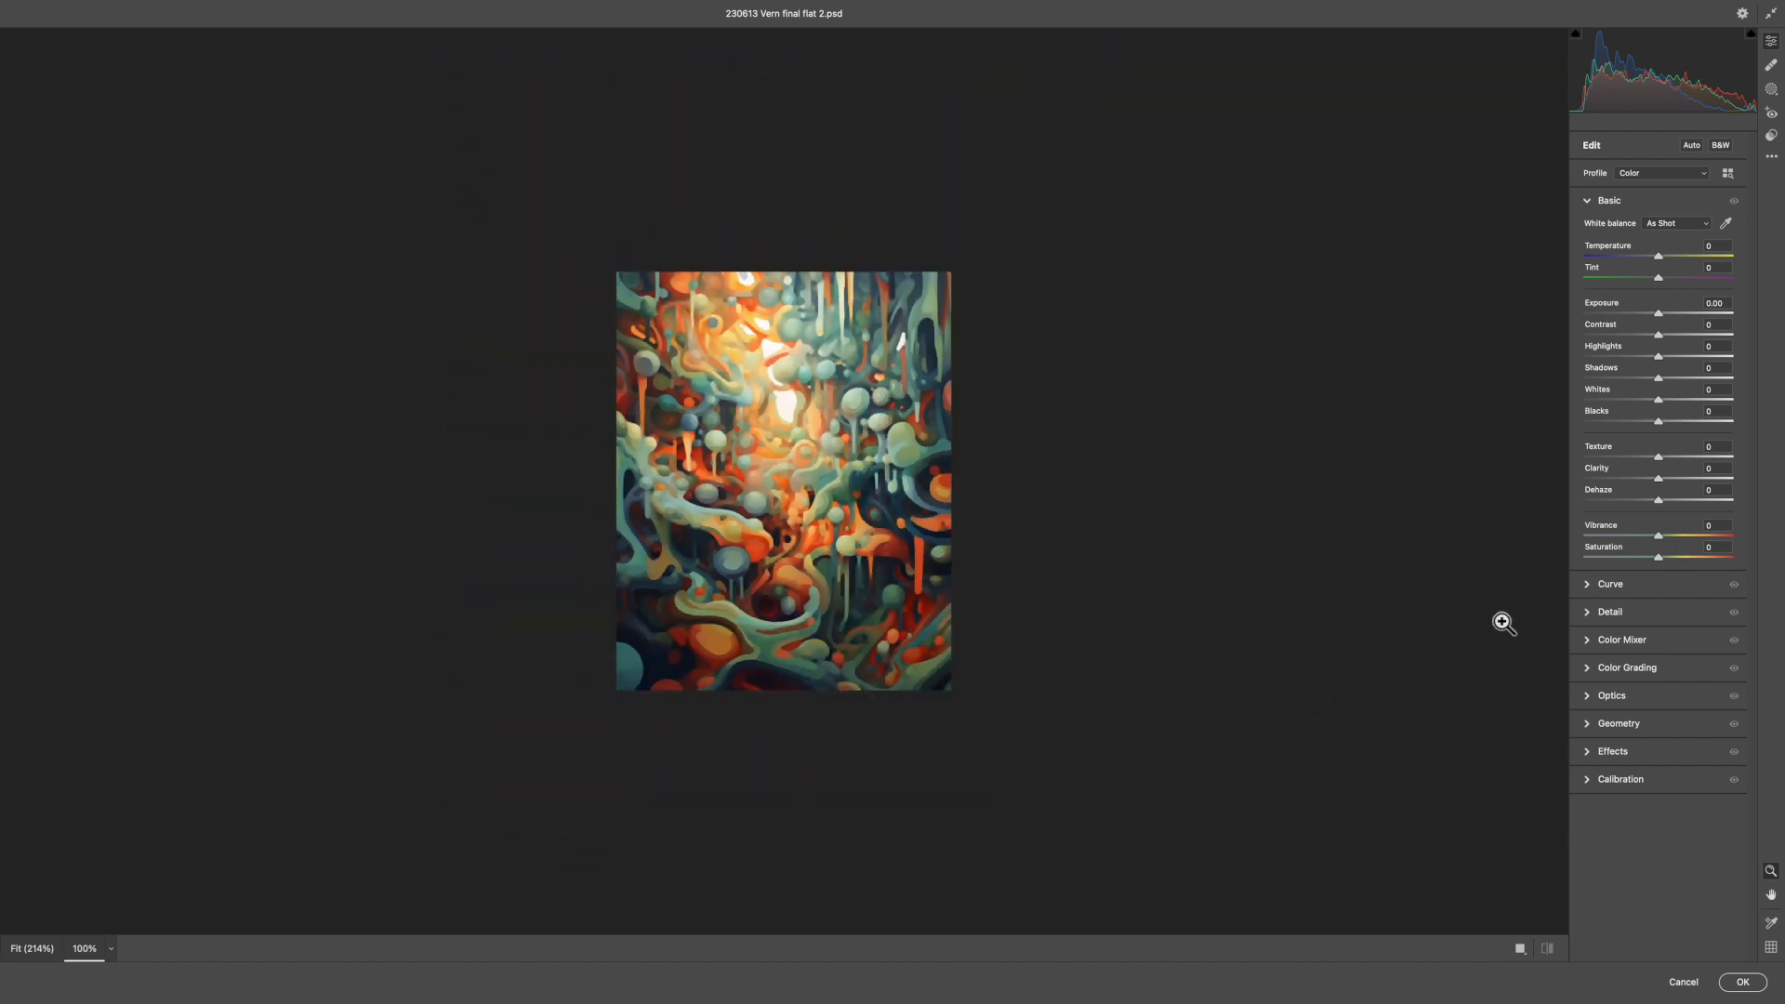
{"action": "left_click", "coordinate": [1406, 569]}
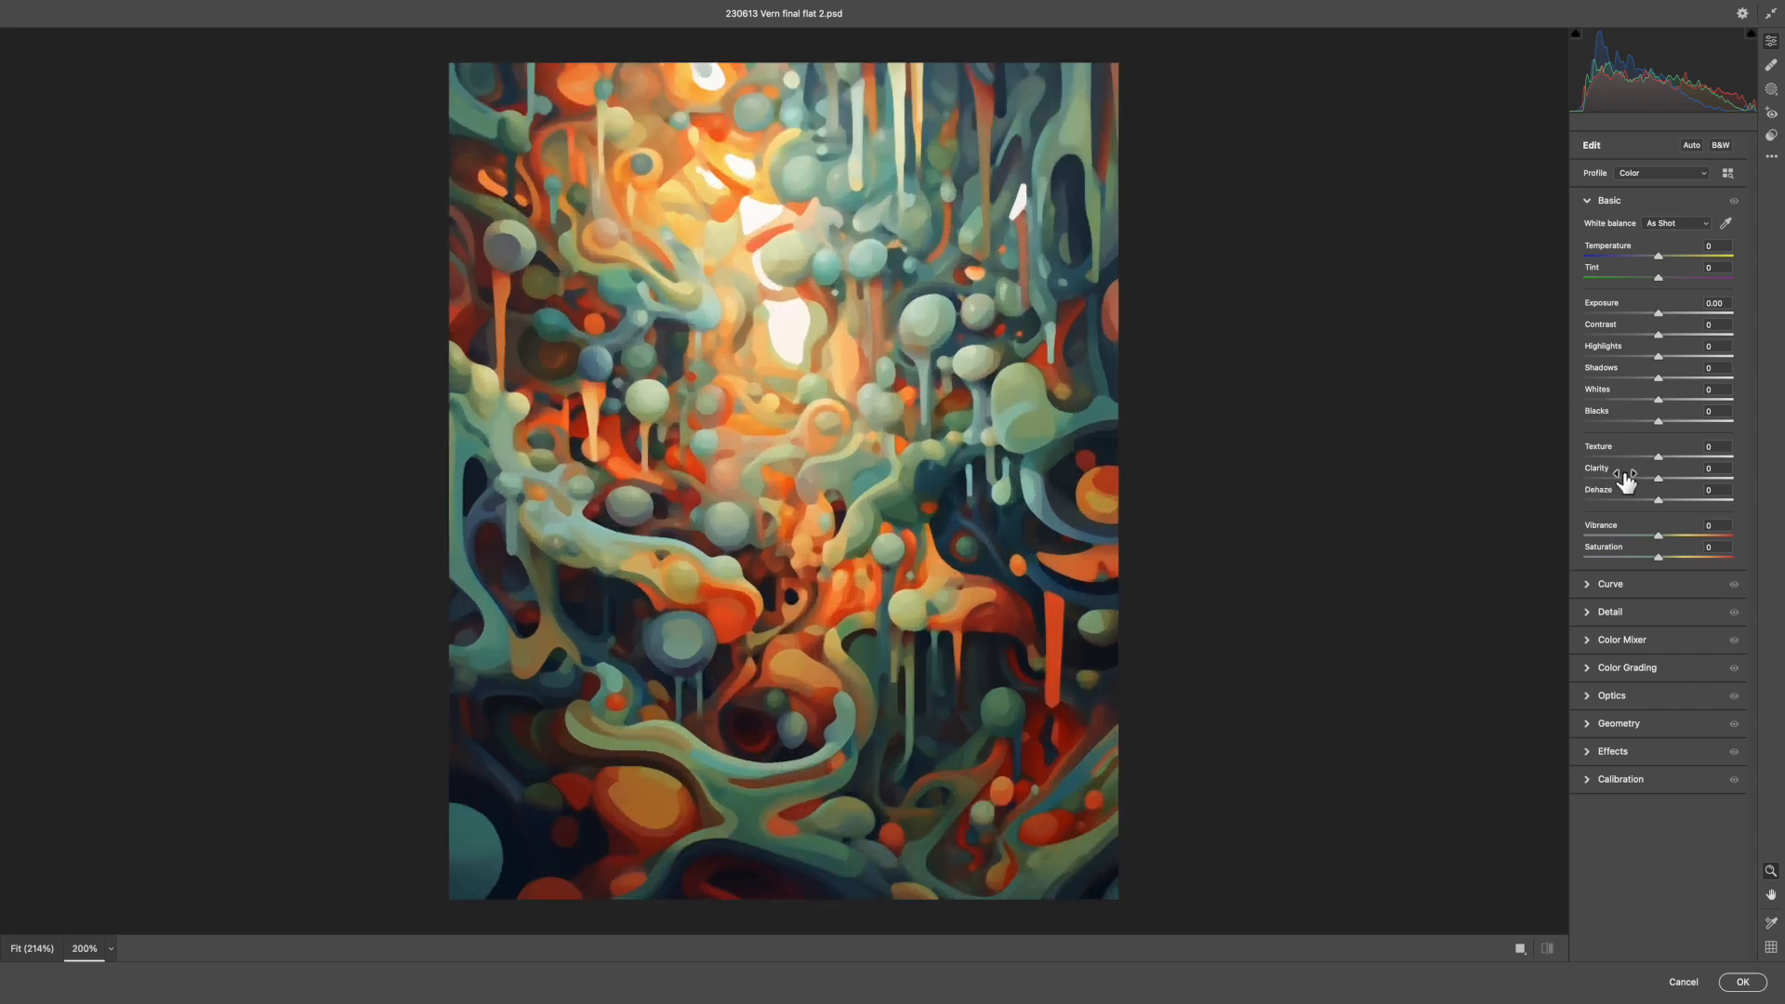
{"action": "left_click_drag", "start_coordinate": [1626, 479], "coordinate": [1698, 491]}
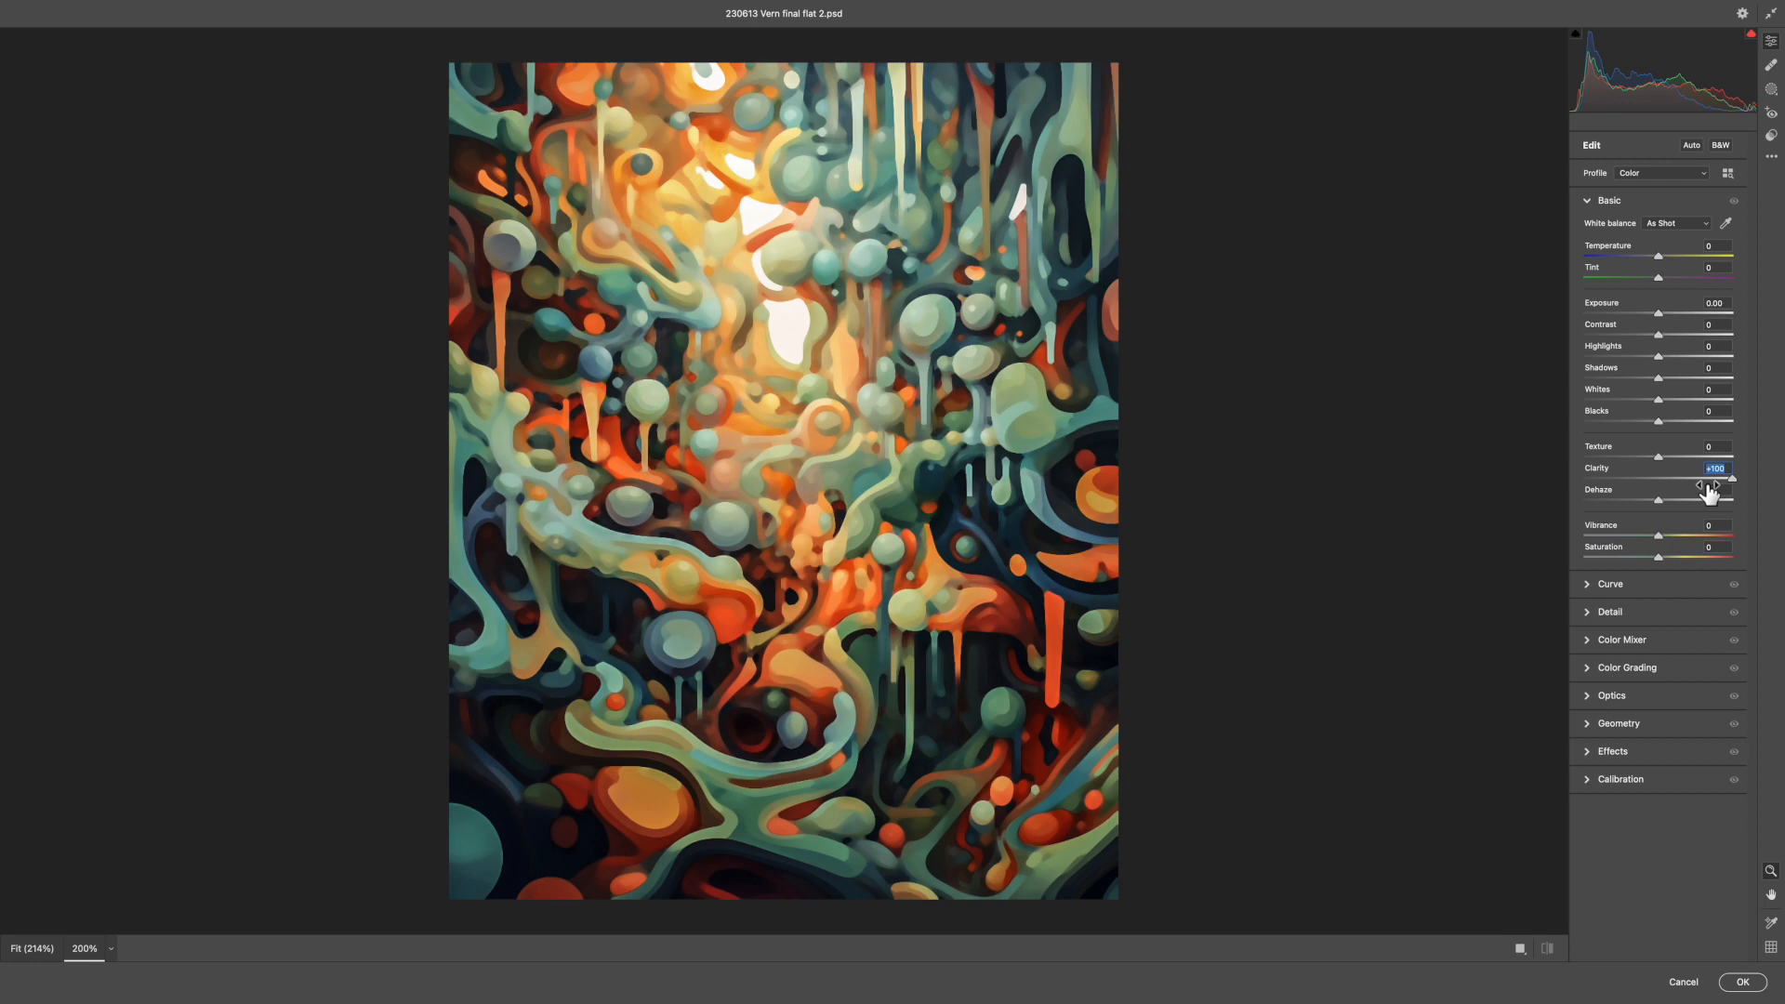
{"action": "left_click_drag", "start_coordinate": [1709, 494], "coordinate": [1707, 496]}
{"action": "left_click_drag", "start_coordinate": [1621, 535], "coordinate": [1701, 556]}
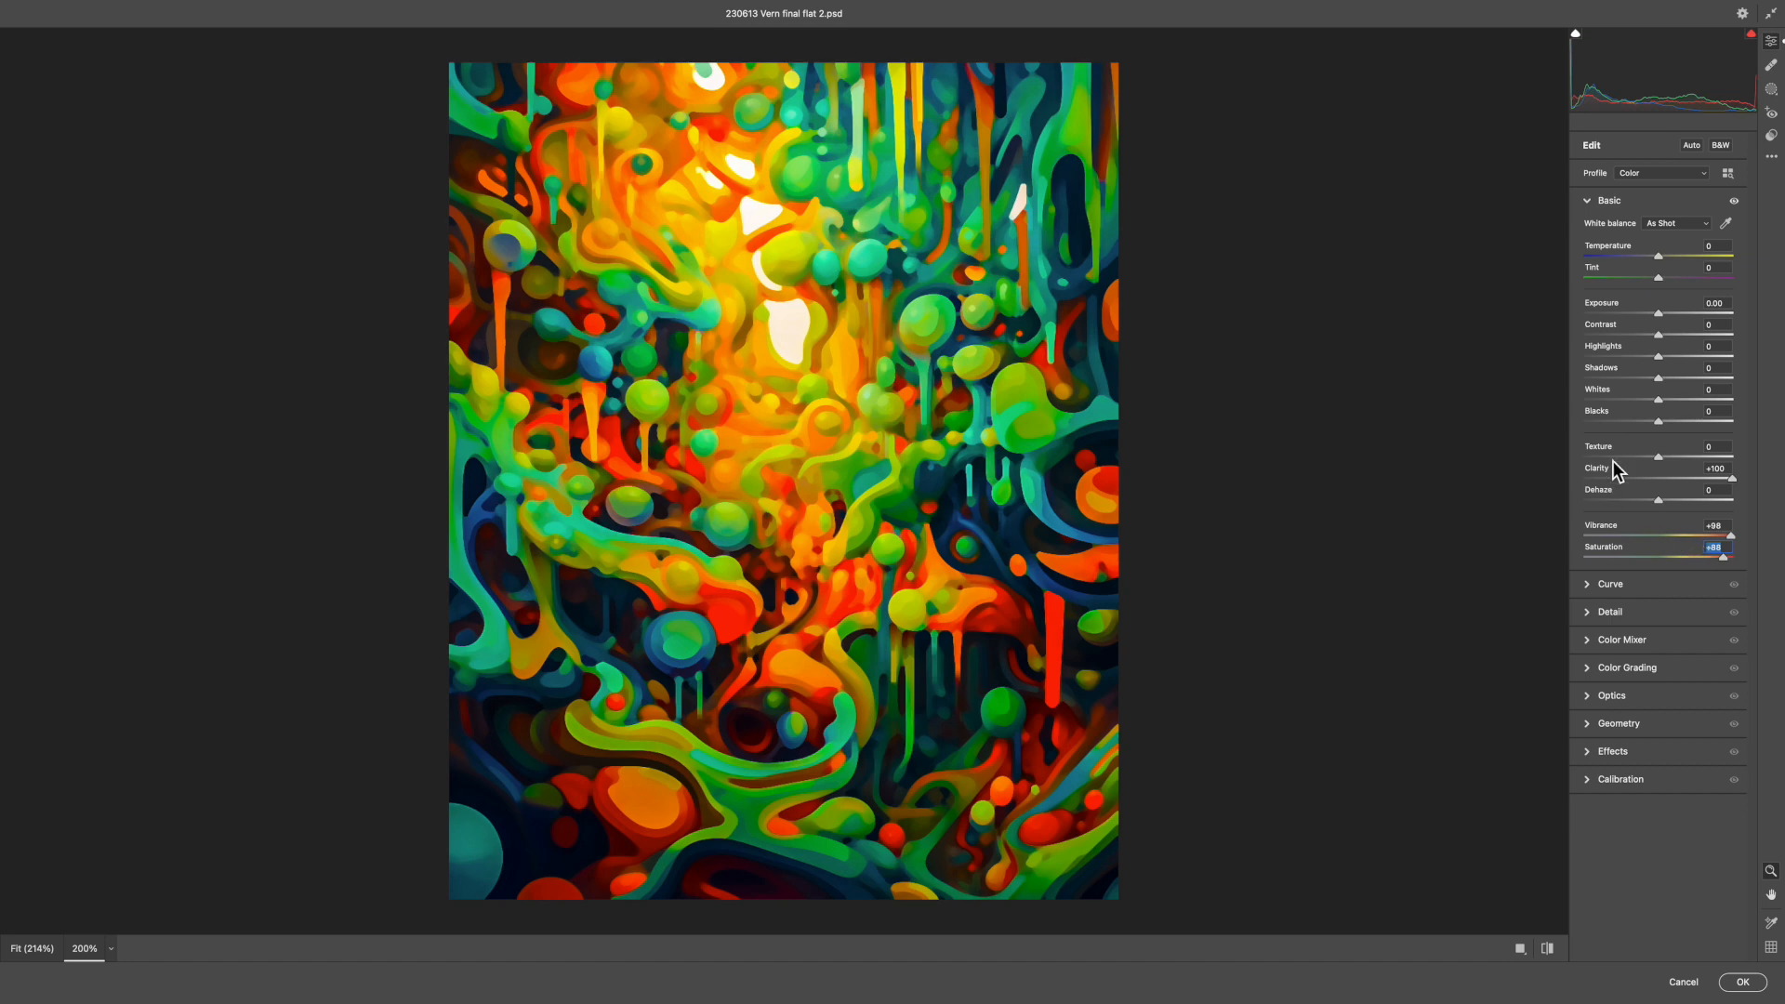
- Adjust the Camera Raw tones to Blacks +67, Whites -49, Shadows +49 and Contrast +35
{"action": "left_click_drag", "start_coordinate": [1618, 416], "coordinate": [1663, 430]}
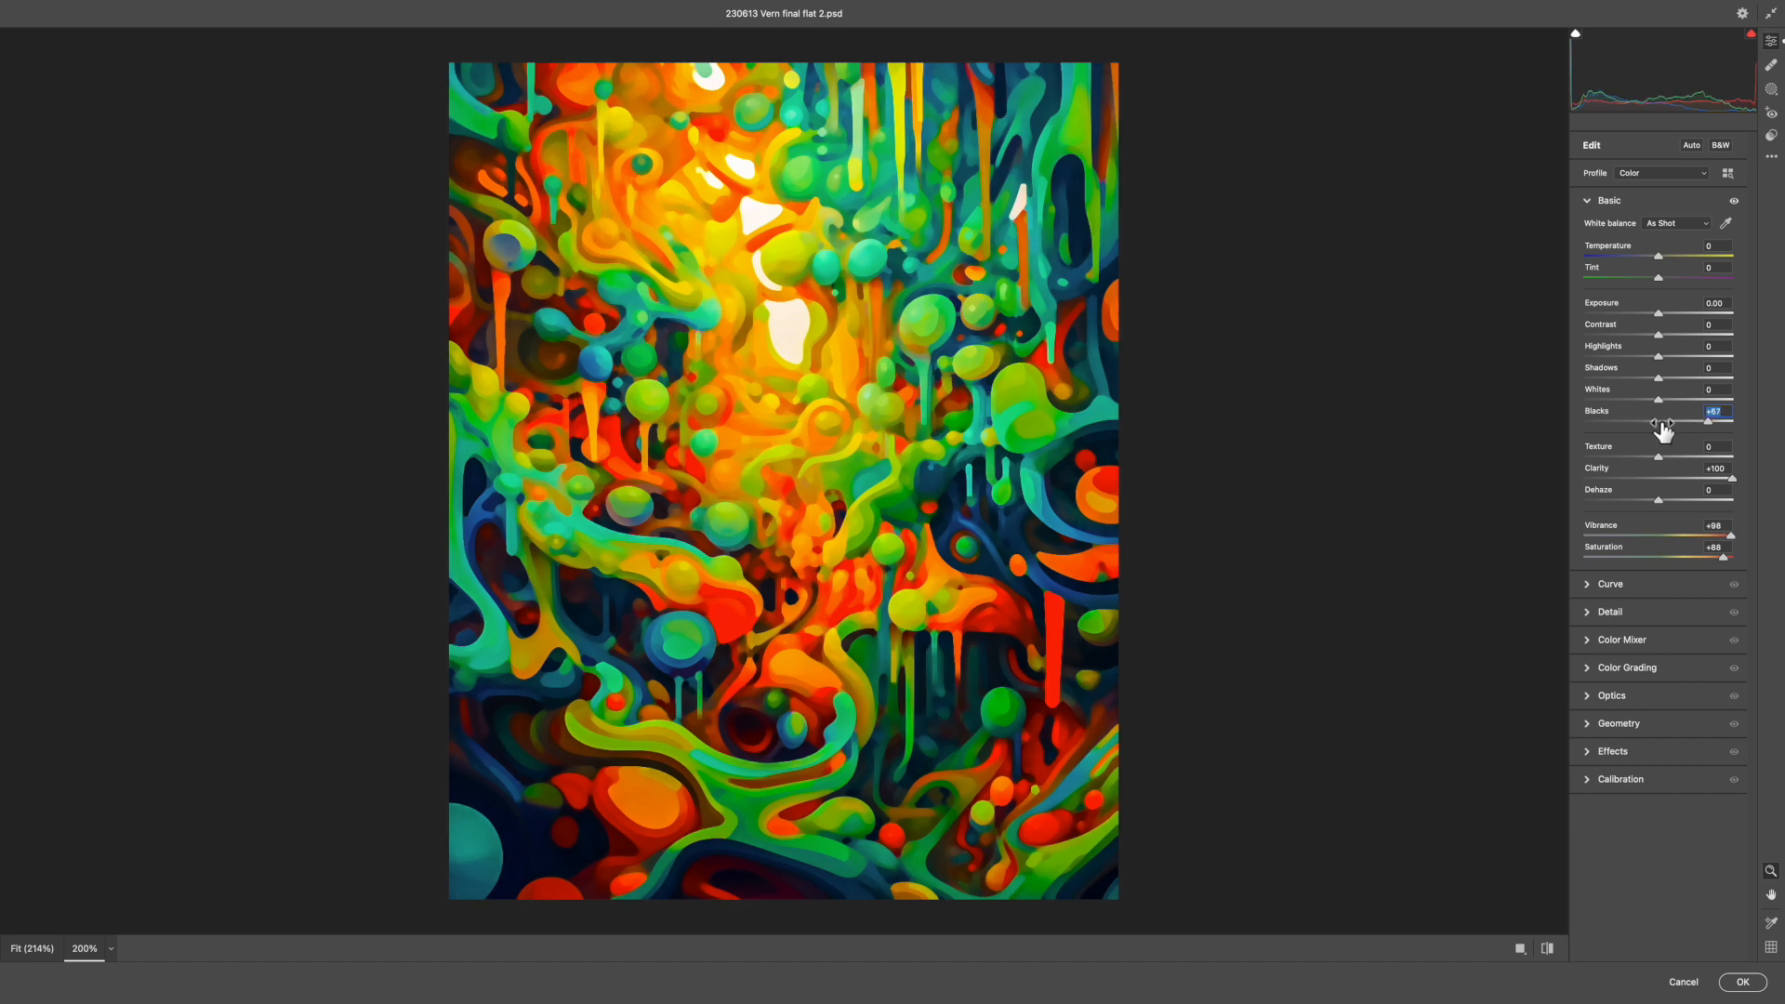
{"action": "mouse_move", "coordinate": [1625, 395]}
{"action": "left_mouse_down"}
{"action": "mouse_move", "coordinate": [1589, 397]}
{"action": "mouse_move", "coordinate": [1616, 371]}
{"action": "mouse_move", "coordinate": [1652, 379]}
{"action": "left_mouse_up"}
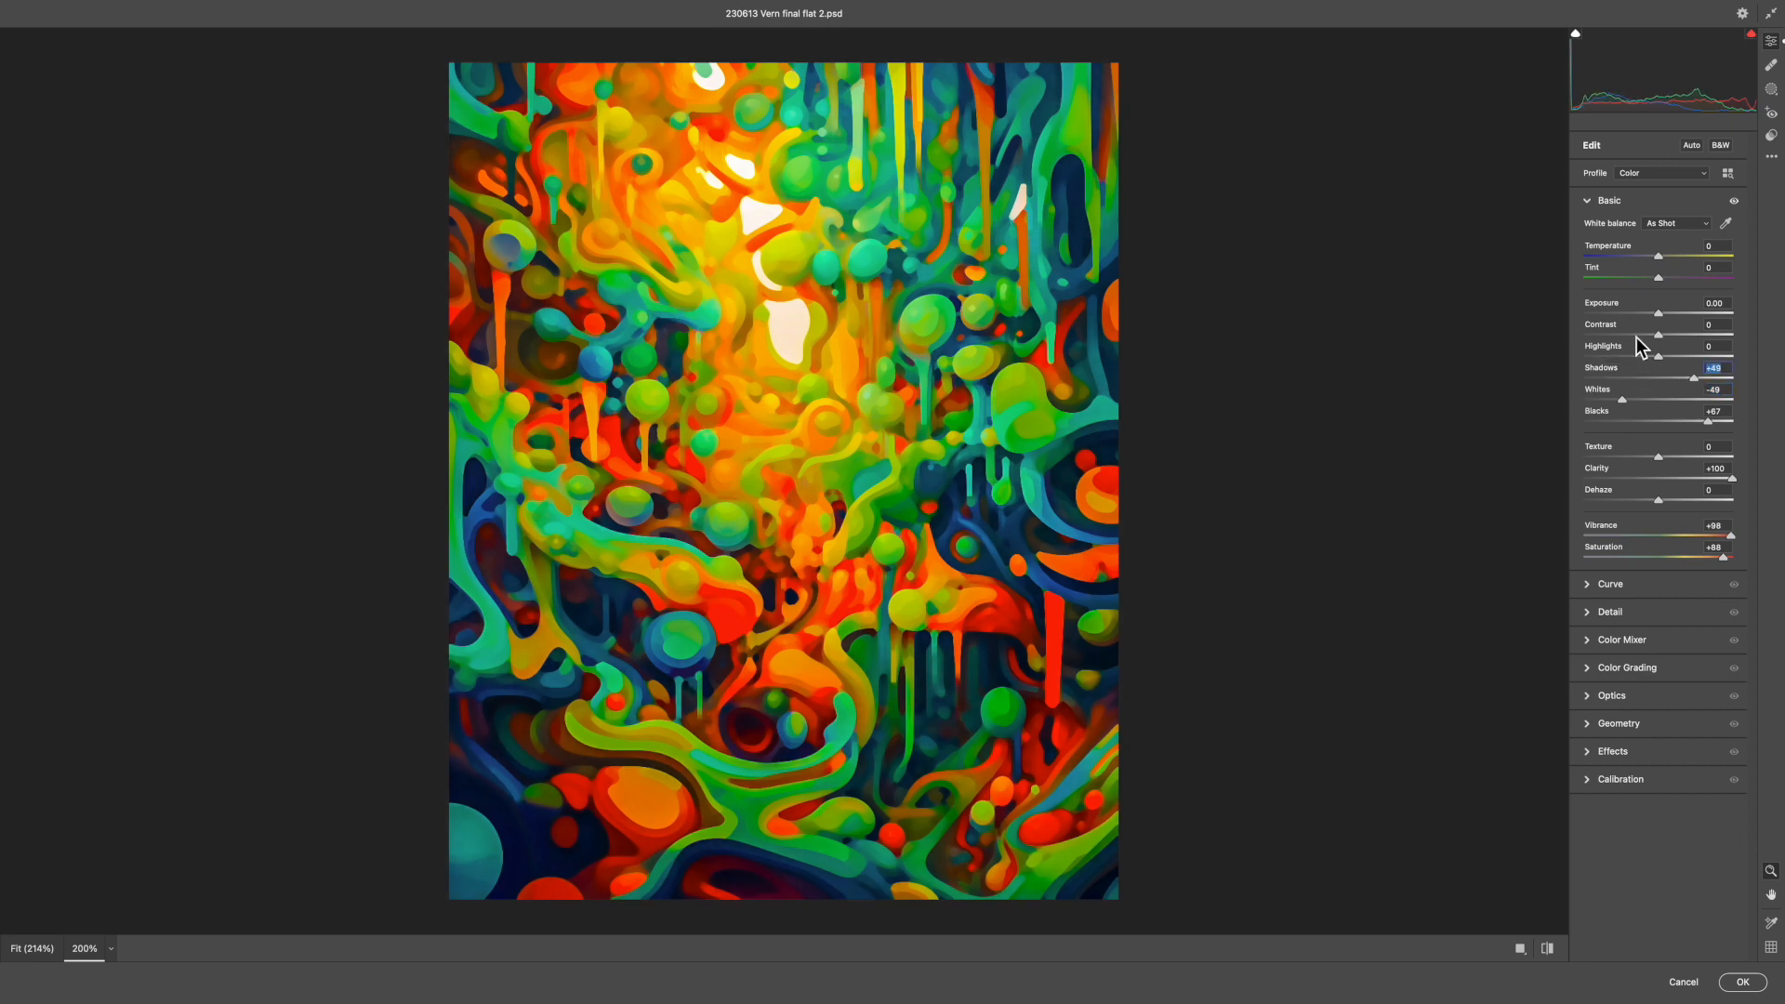
{"action": "left_click_drag", "start_coordinate": [1625, 332], "coordinate": [1650, 341]}
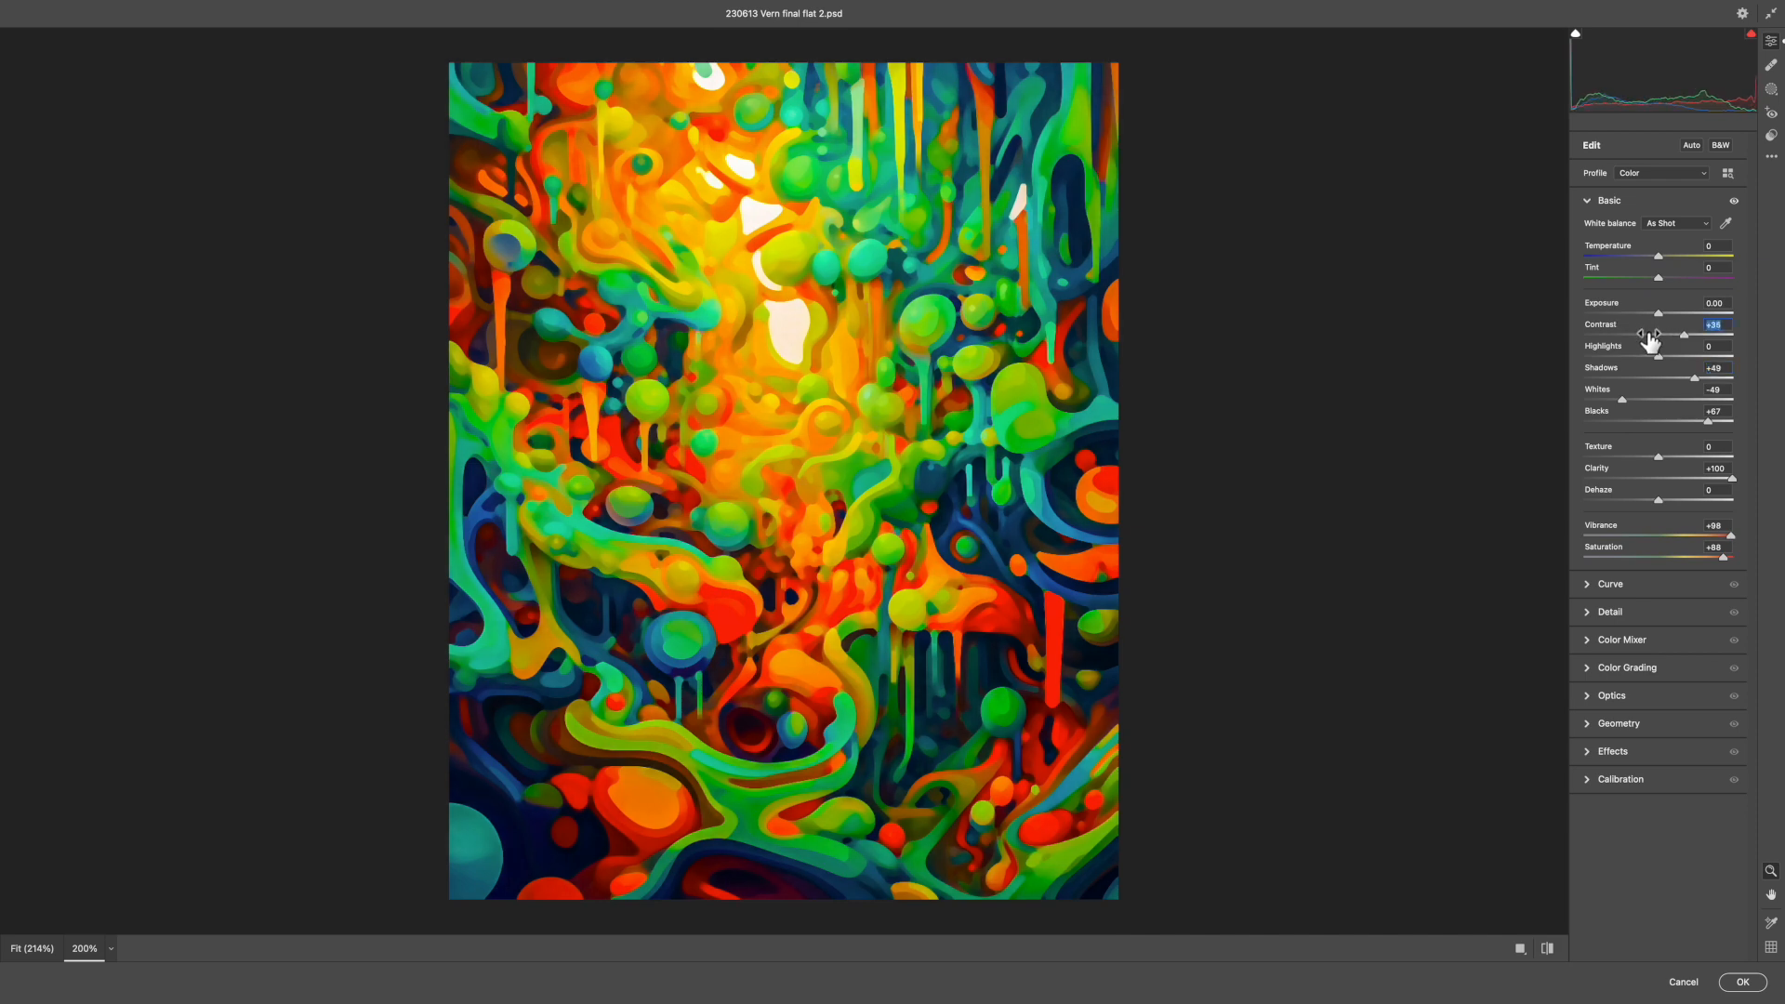
- Set Temperature to +2, Tint to +10 and Exposure to about -0.85, and apply the Camera Raw filter
{"action": "left_click", "coordinate": [1627, 255]}
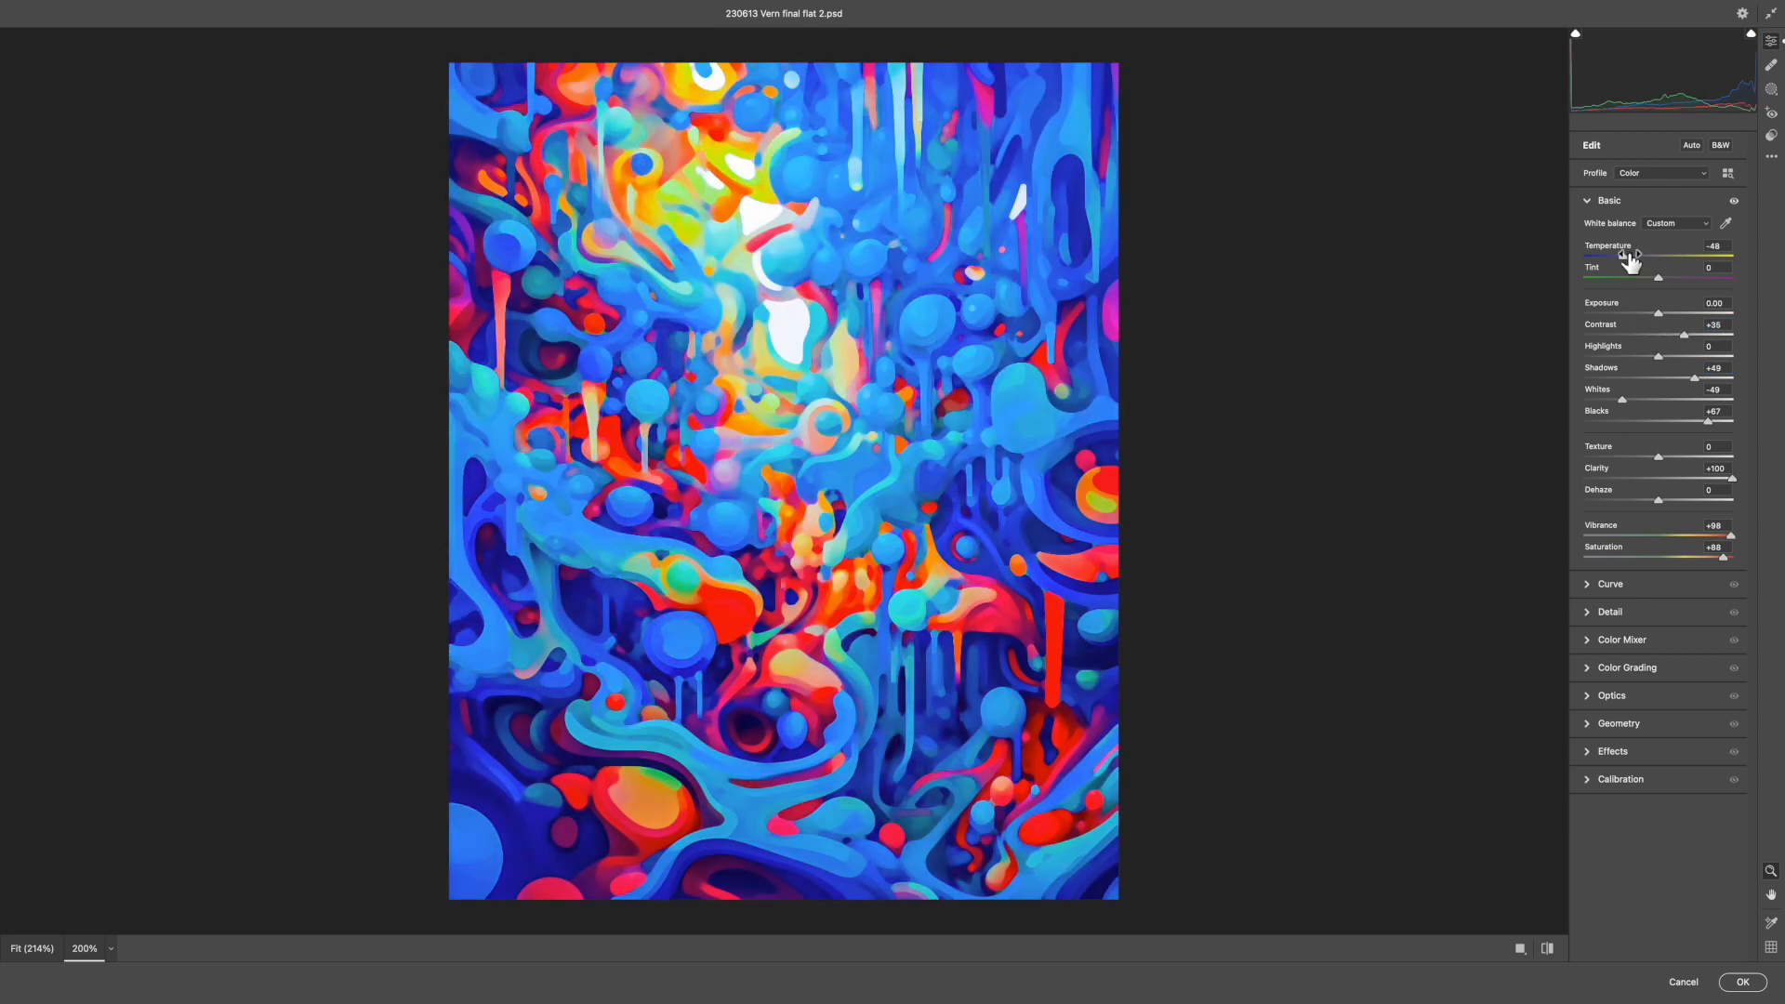
{"action": "left_click", "coordinate": [1662, 256]}
{"action": "mouse_move", "coordinate": [1662, 256]}
{"action": "left_mouse_down"}
{"action": "mouse_move", "coordinate": [1693, 260]}
{"action": "mouse_move", "coordinate": [1612, 251]}
{"action": "mouse_move", "coordinate": [1667, 262]}
{"action": "left_mouse_up"}
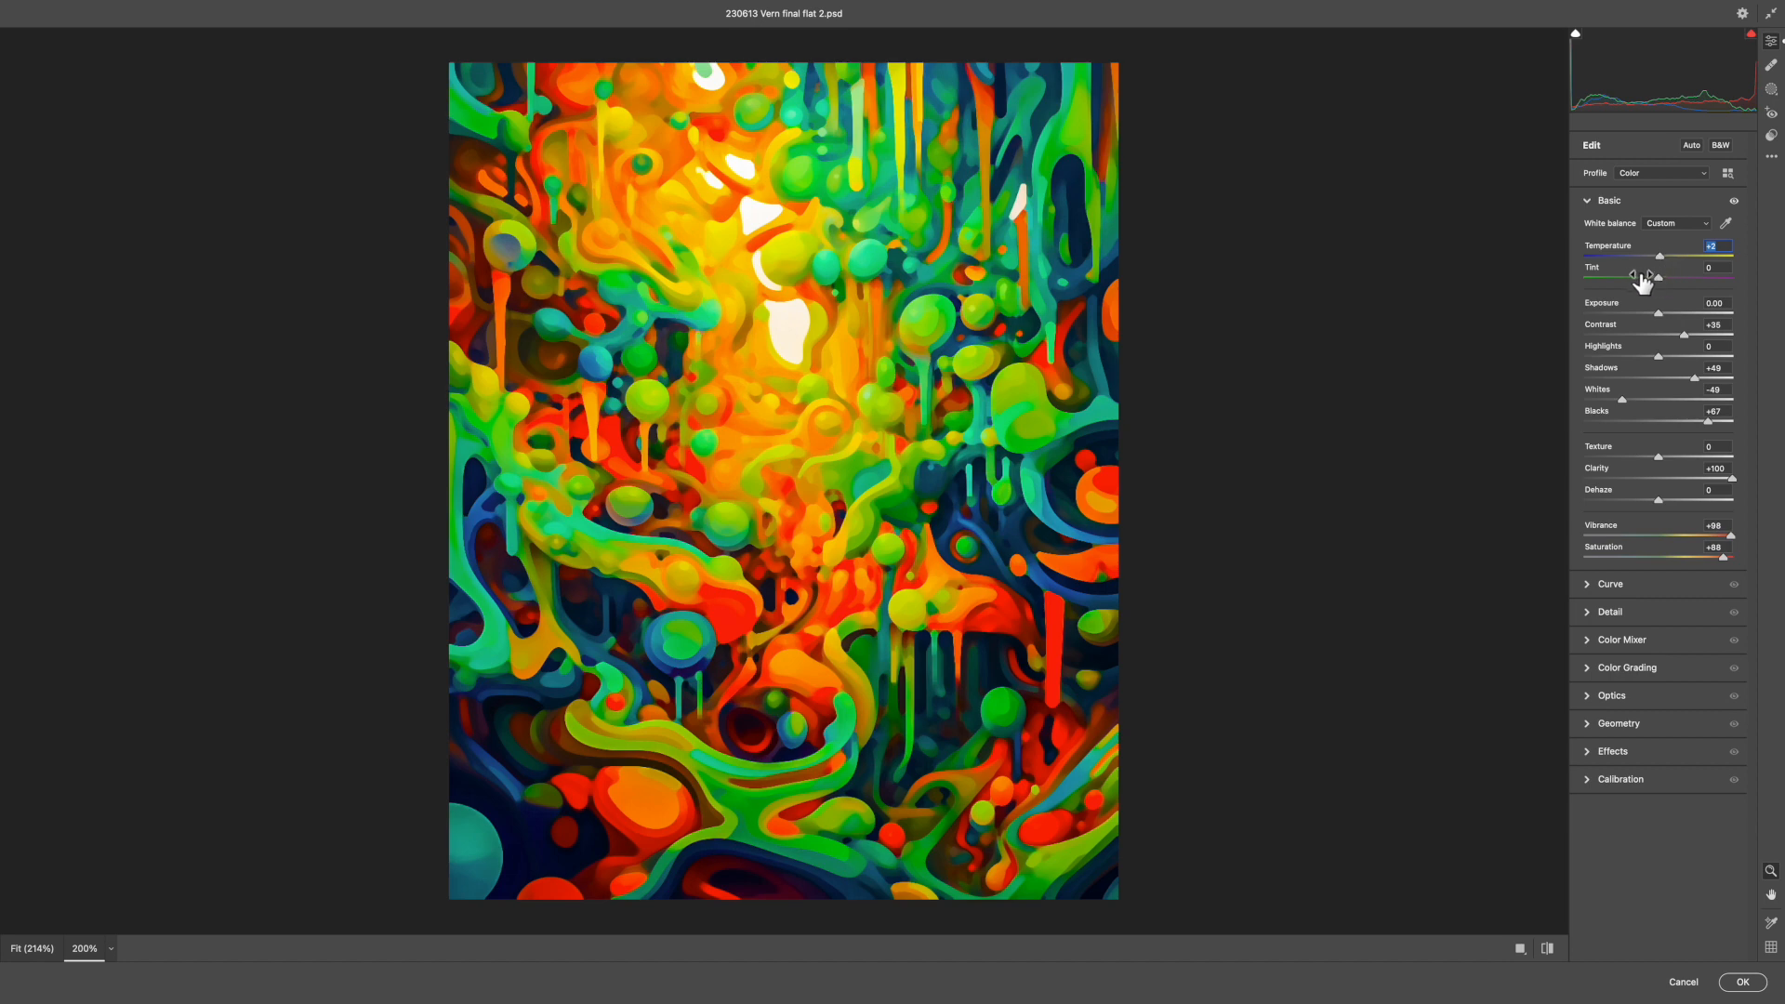
{"action": "mouse_move", "coordinate": [1633, 281]}
{"action": "left_mouse_down"}
{"action": "mouse_move", "coordinate": [1680, 282]}
{"action": "mouse_move", "coordinate": [1611, 273]}
{"action": "mouse_move", "coordinate": [1644, 280]}
{"action": "left_mouse_up"}
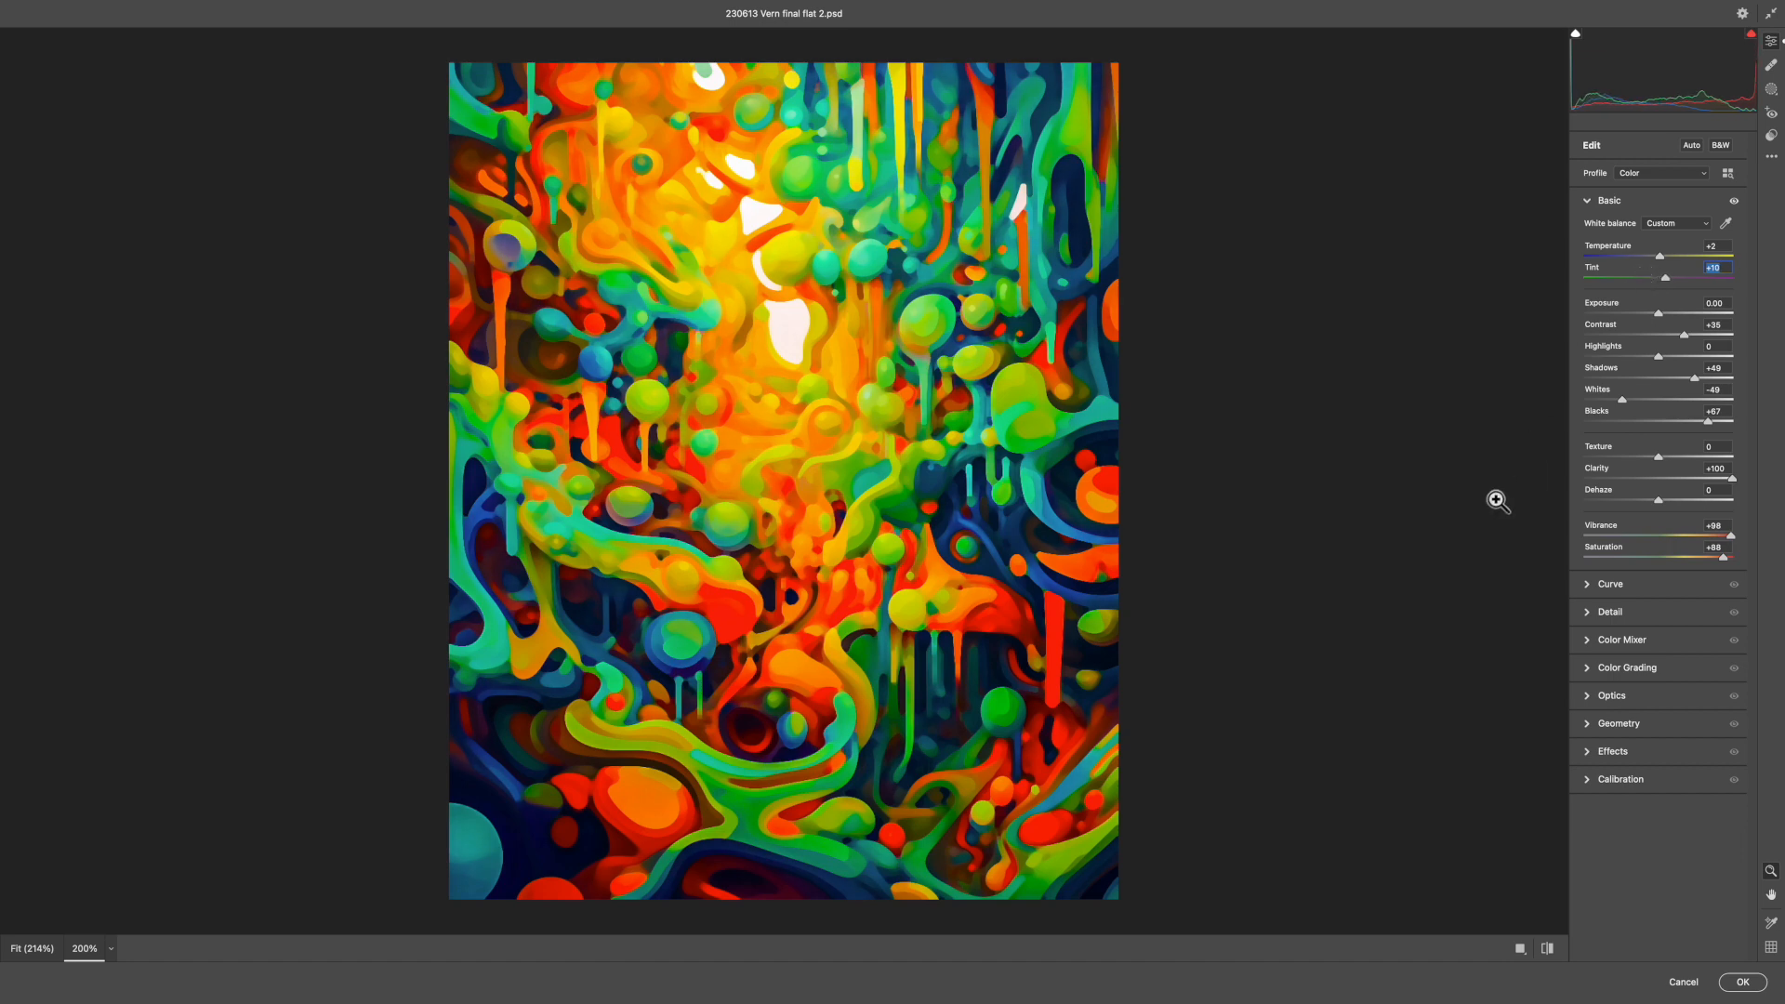
{"action": "mouse_move", "coordinate": [1616, 314]}
{"action": "left_mouse_down"}
{"action": "mouse_move", "coordinate": [1638, 315]}
{"action": "mouse_move", "coordinate": [1581, 311]}
{"action": "mouse_move", "coordinate": [1621, 319]}
{"action": "mouse_move", "coordinate": [1598, 317]}
{"action": "left_mouse_up"}
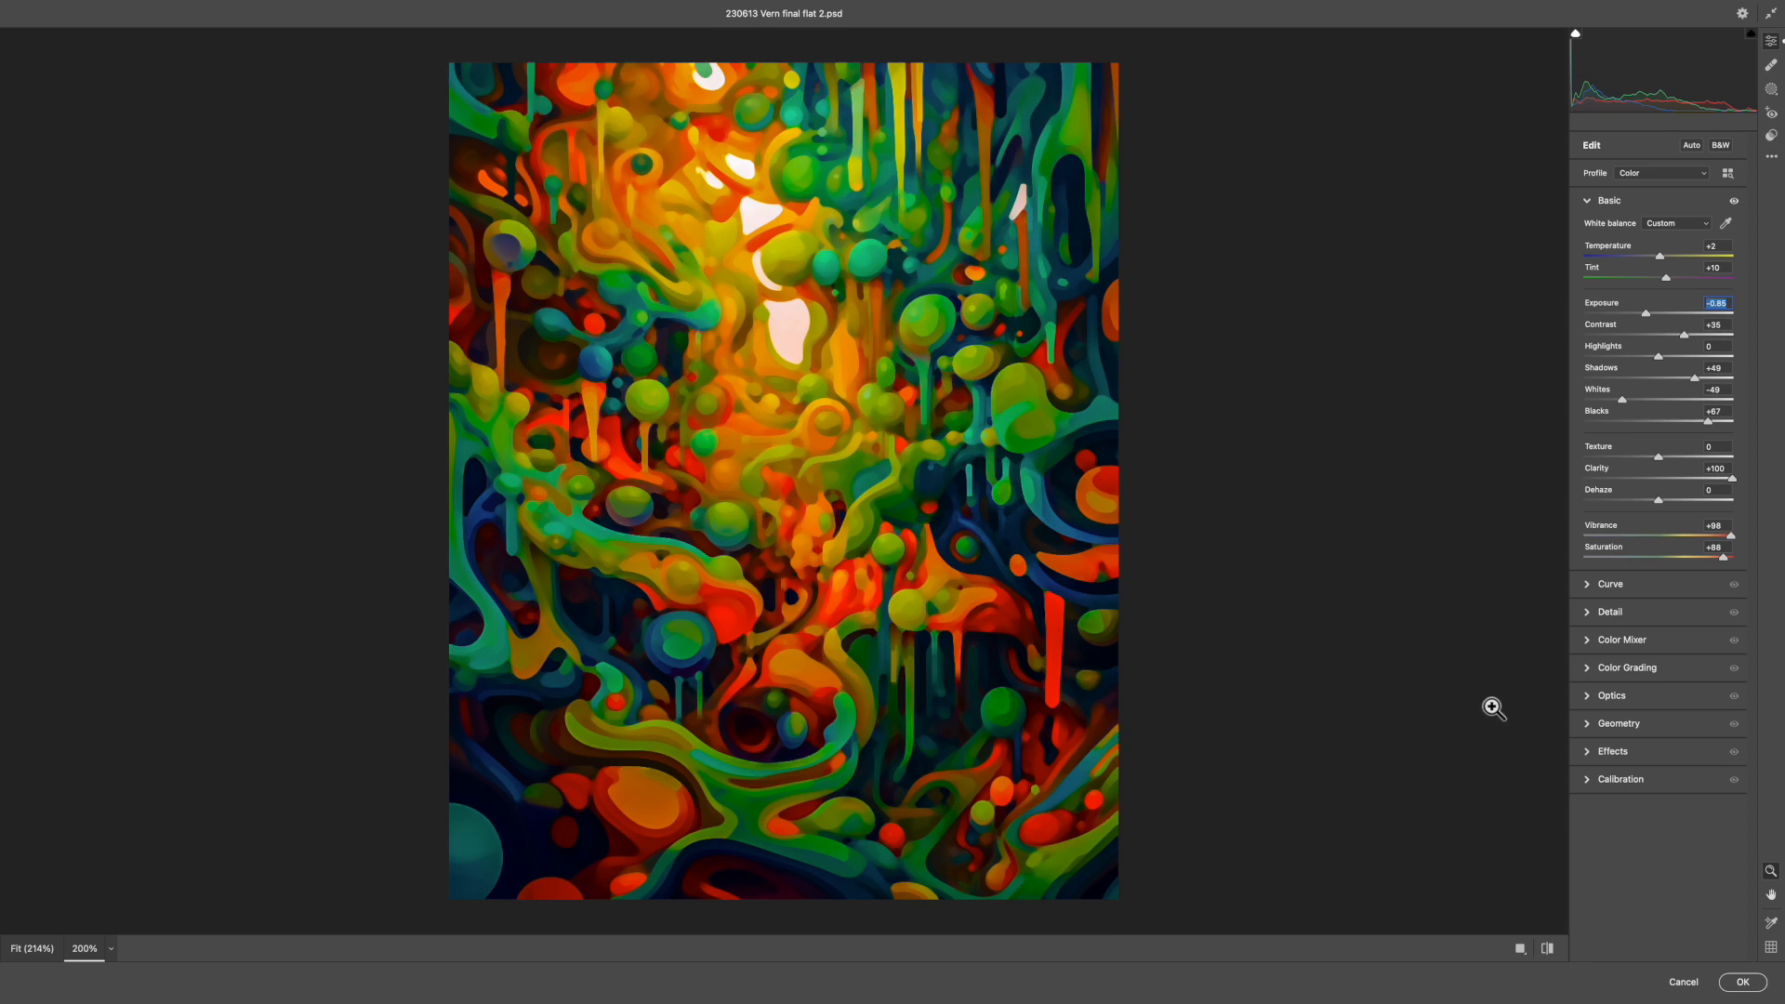
{"action": "left_click", "coordinate": [1742, 982]}
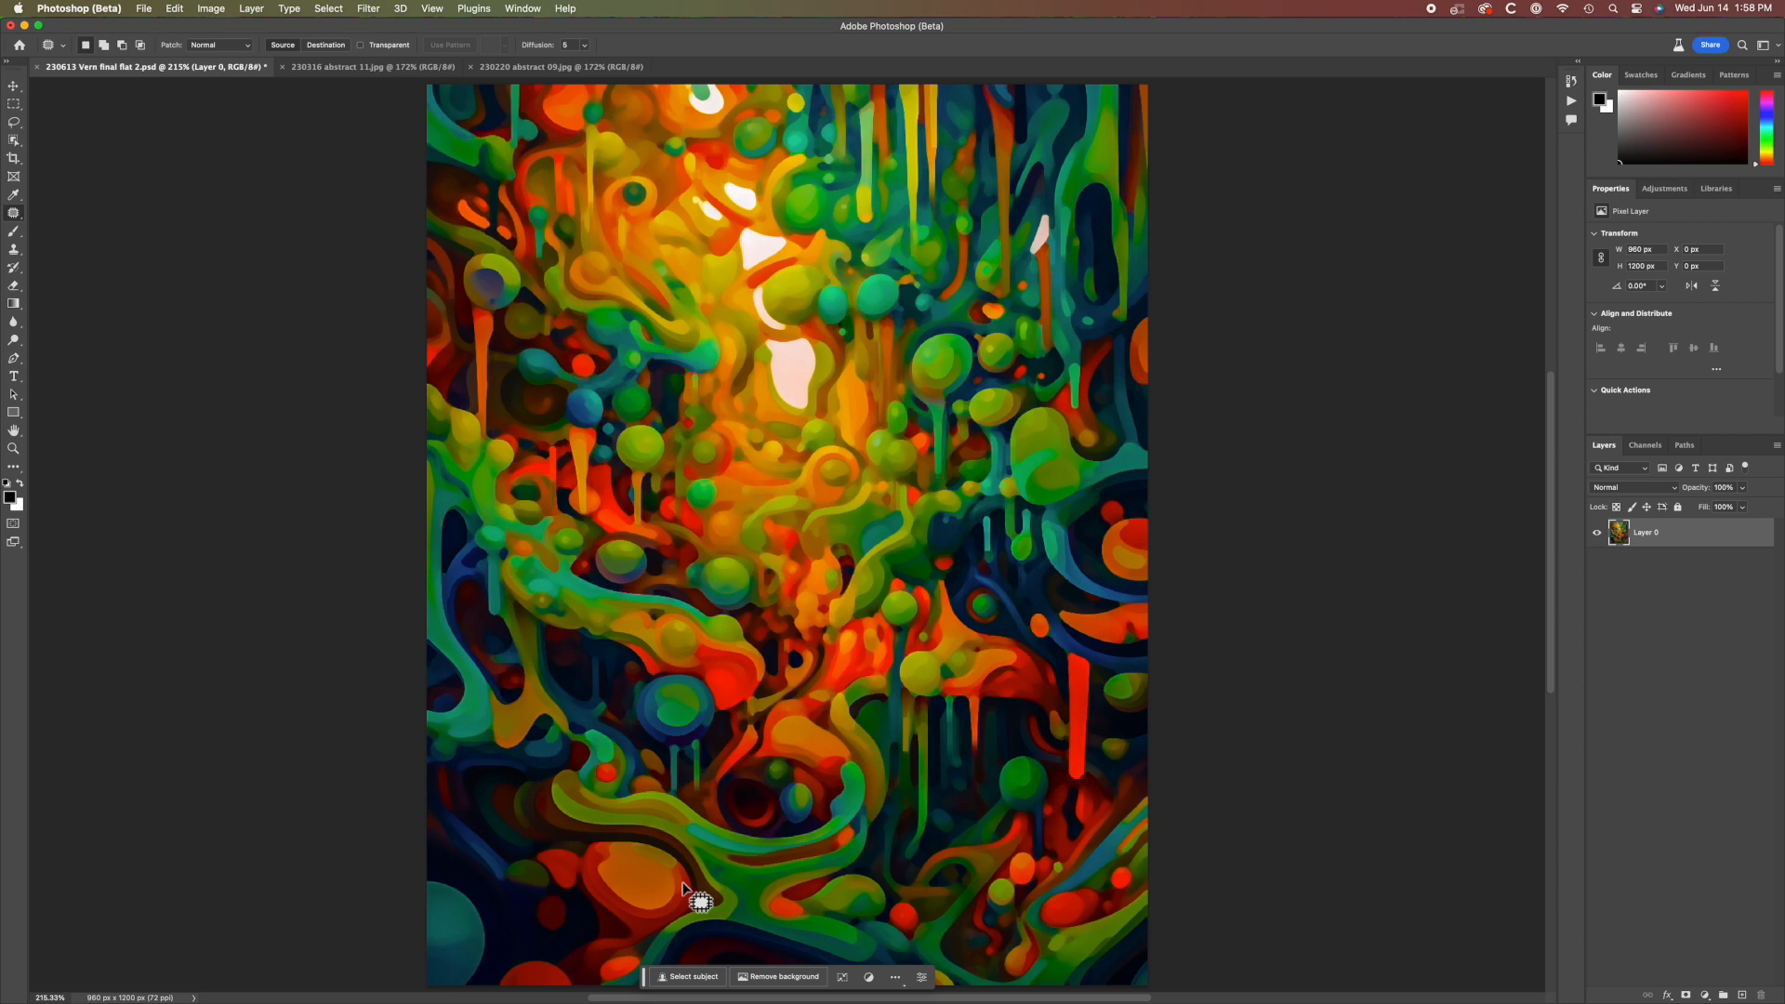
- Inspect the filtered artwork up close and at 100%, and save the document
{"action": "key", "text": "super+equal"}
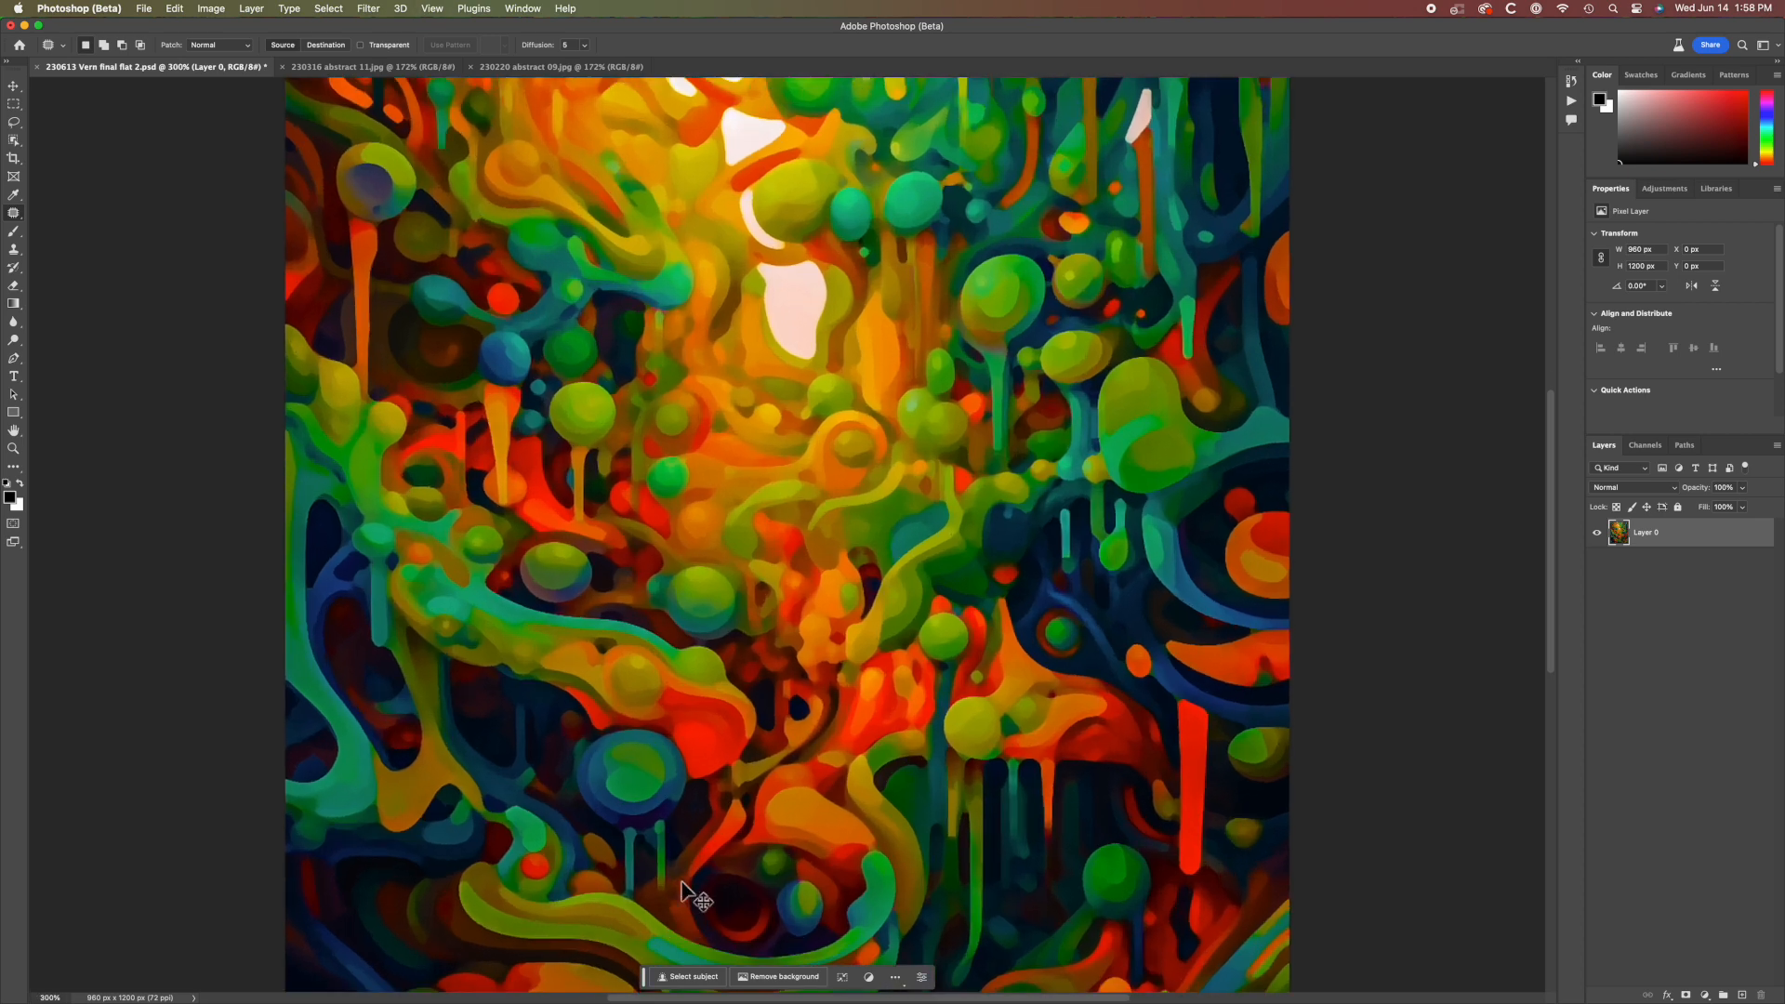
{"action": "key", "text": "super+minus"}
{"action": "key", "text": "super+minus"}
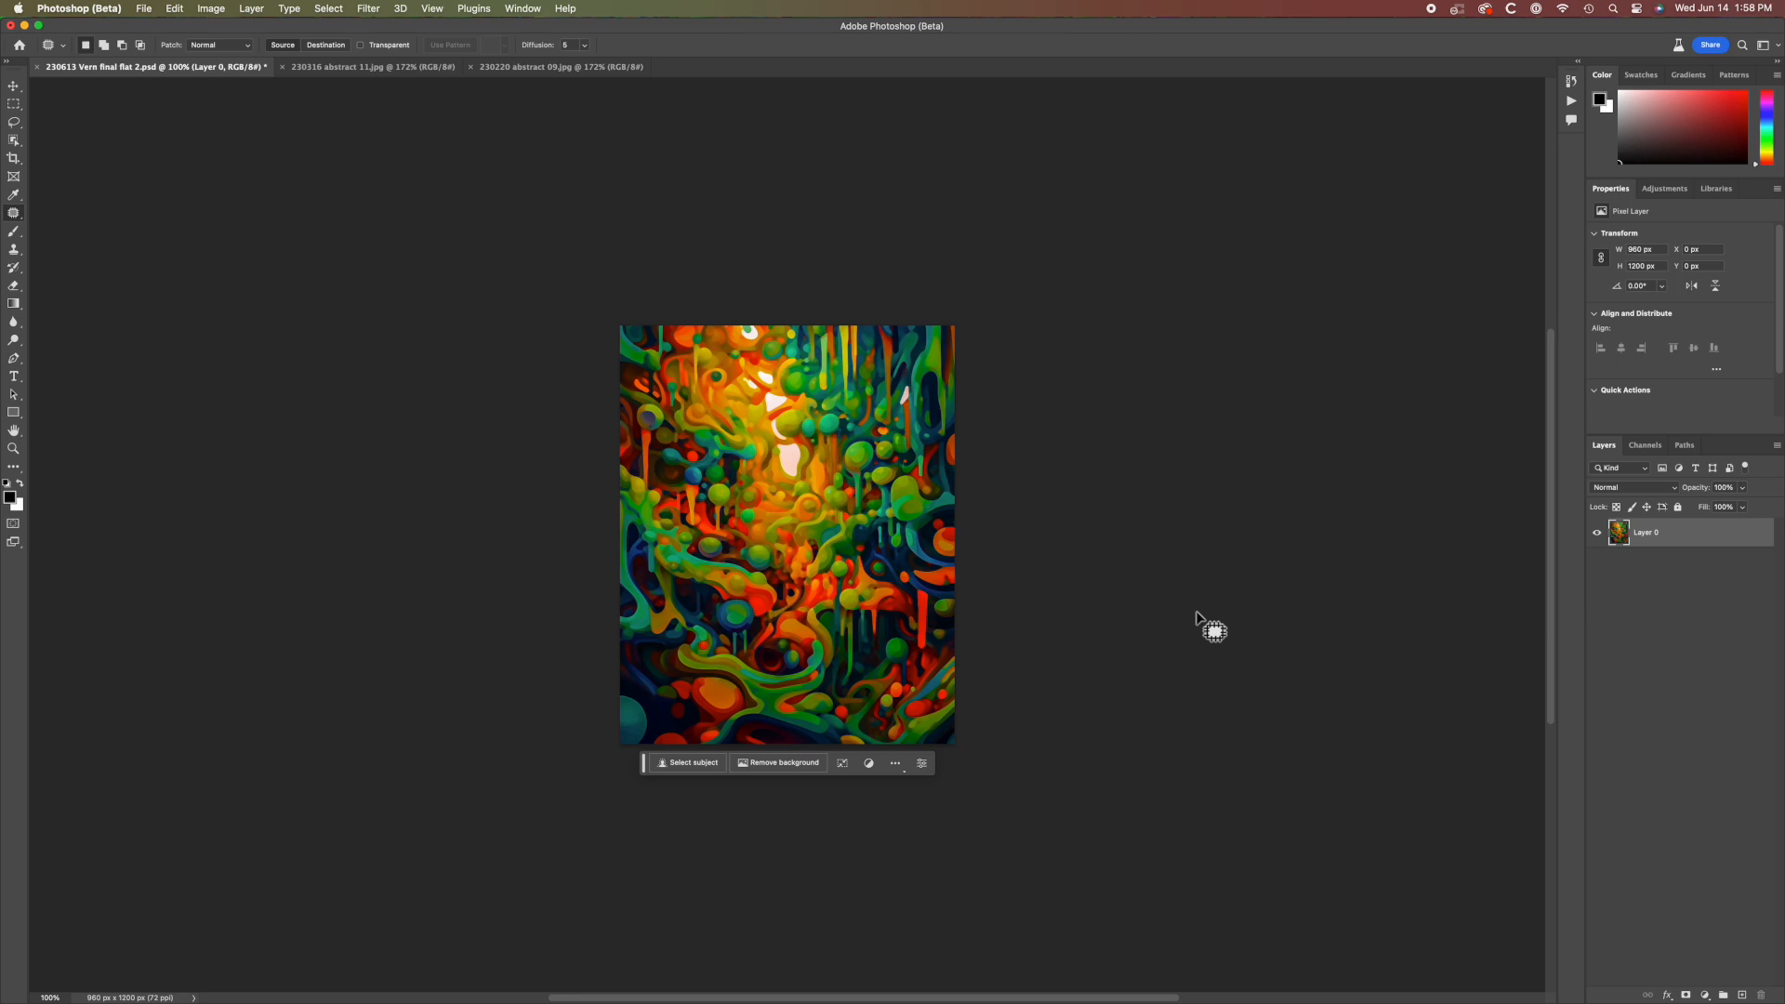
{"action": "key", "text": "super+s"}
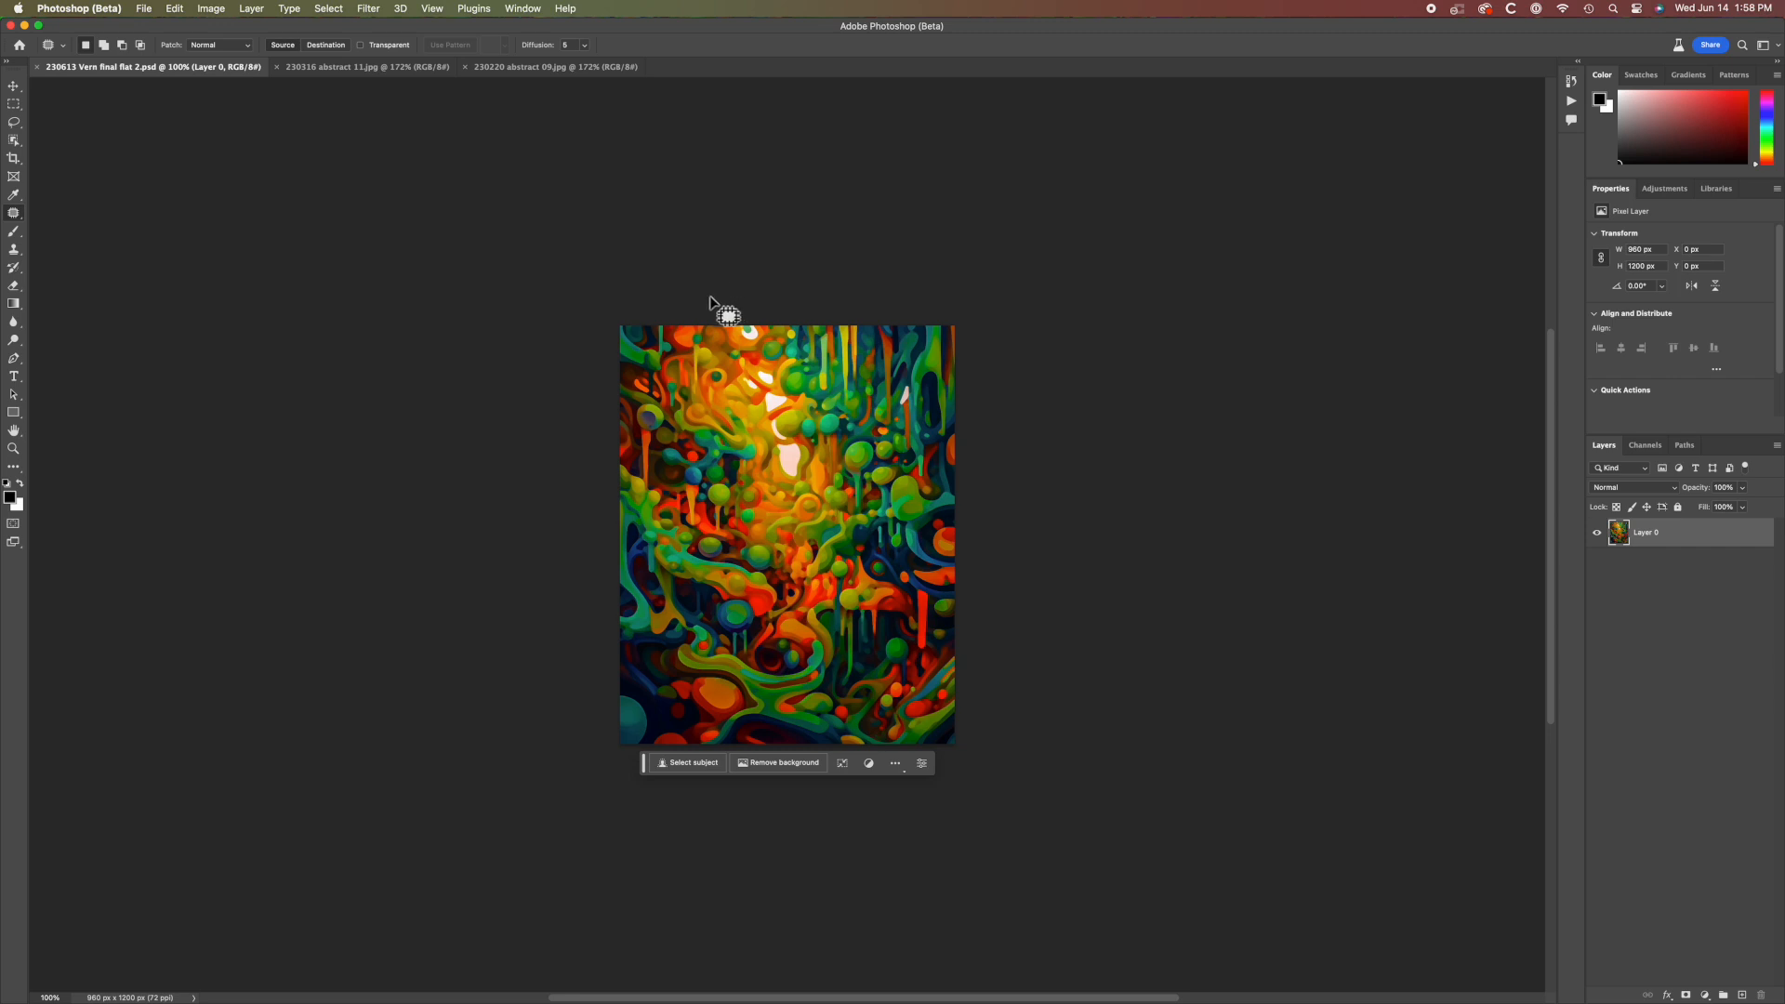
- Select an irregular area about 427 by 525 px around the bright upper middle of the artwork, delete it and deselect
{"action": "mouse_move", "coordinate": [700, 327]}
{"action": "left_mouse_down"}
{"action": "mouse_move", "coordinate": [728, 453]}
{"action": "mouse_move", "coordinate": [790, 507]}
{"action": "mouse_move", "coordinate": [829, 483]}
{"action": "mouse_move", "coordinate": [846, 426]}
{"action": "mouse_move", "coordinate": [828, 351]}
{"action": "mouse_move", "coordinate": [793, 318]}
{"action": "mouse_move", "coordinate": [699, 331]}
{"action": "left_mouse_up"}
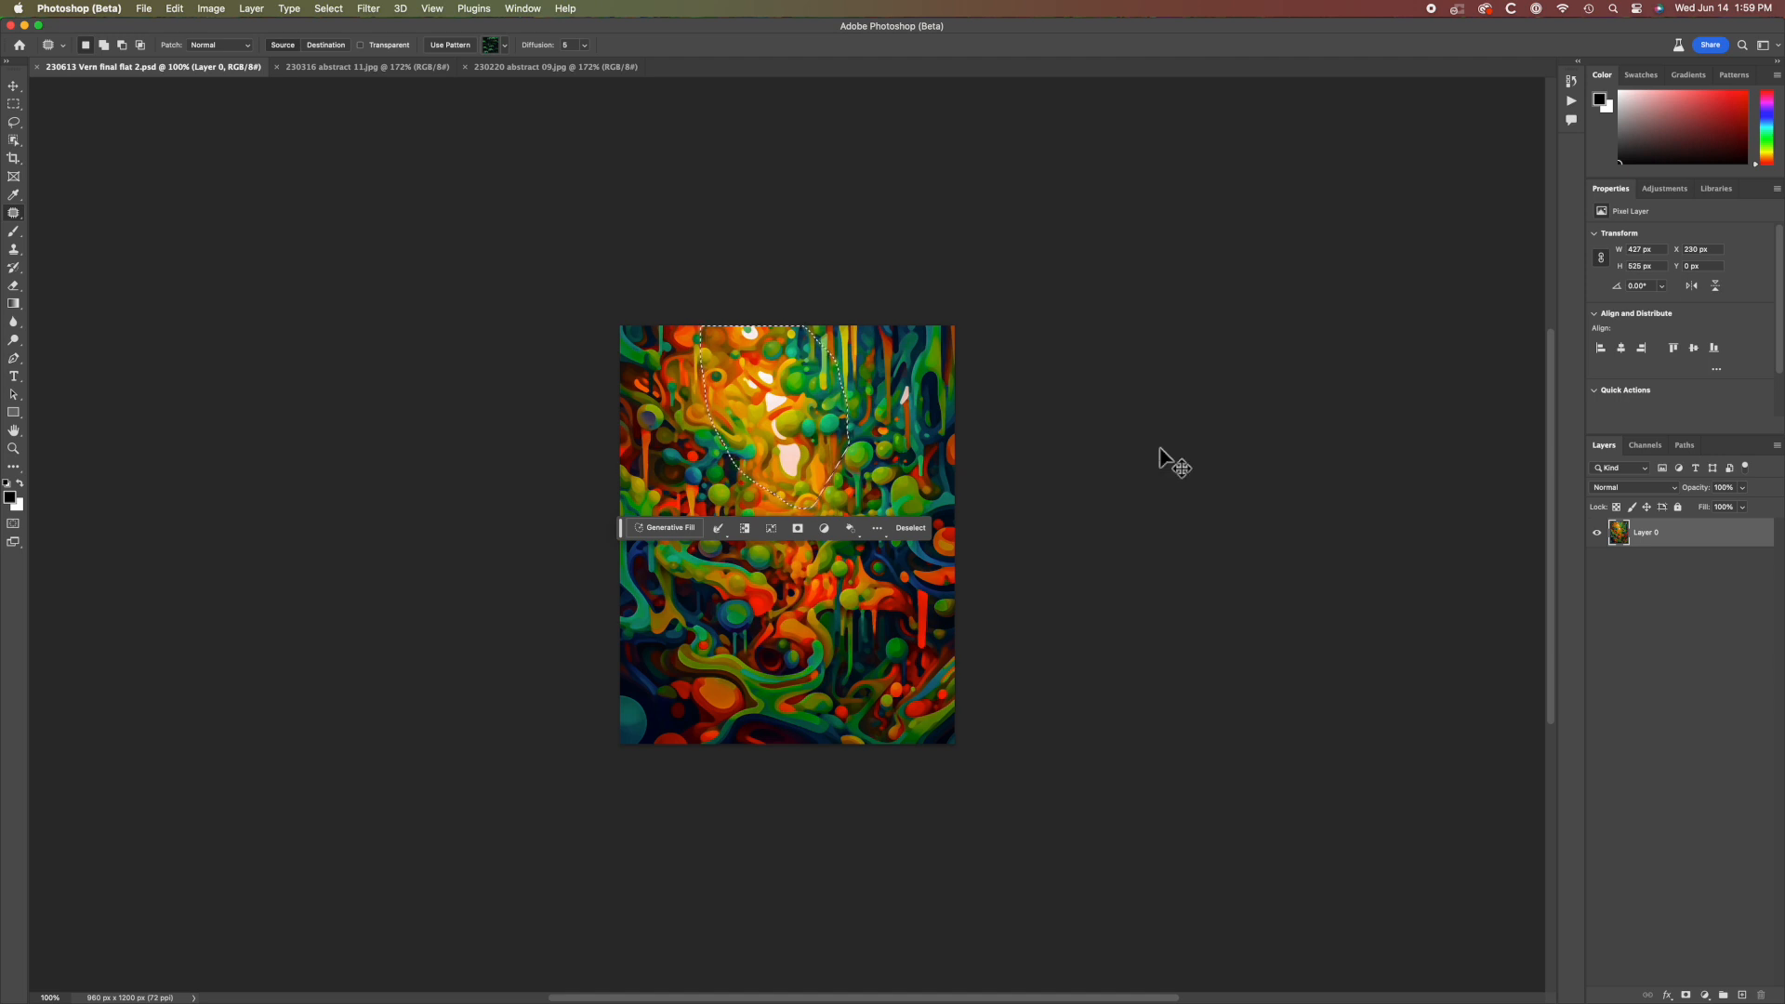
{"action": "key", "text": "Delete"}
{"action": "key", "text": "super+d"}
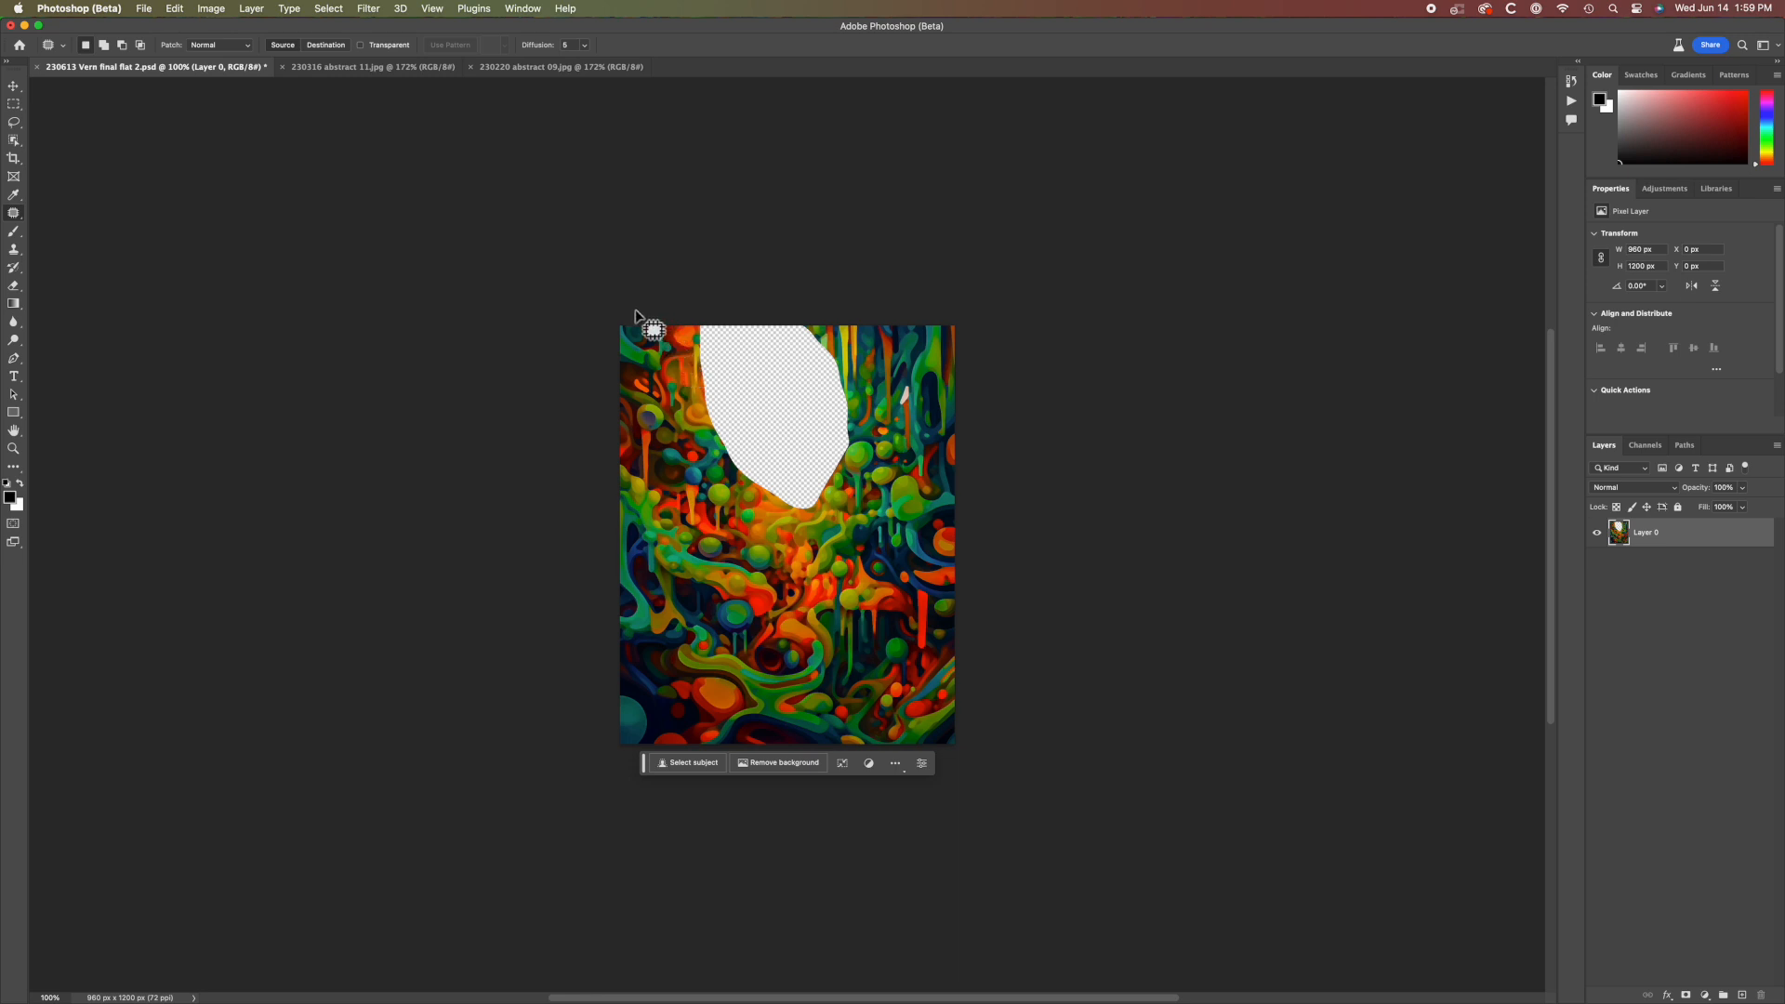
- Select an area about 769 by 677 px around the transparent upper hole and run Generative Fill with an empty prompt
{"action": "mouse_move", "coordinate": [630, 316]}
{"action": "left_mouse_down"}
{"action": "mouse_move", "coordinate": [671, 451]}
{"action": "mouse_move", "coordinate": [724, 534]}
{"action": "mouse_move", "coordinate": [790, 563]}
{"action": "mouse_move", "coordinate": [853, 551]}
{"action": "mouse_move", "coordinate": [880, 503]}
{"action": "mouse_move", "coordinate": [889, 322]}
{"action": "mouse_move", "coordinate": [634, 318]}
{"action": "left_mouse_up"}
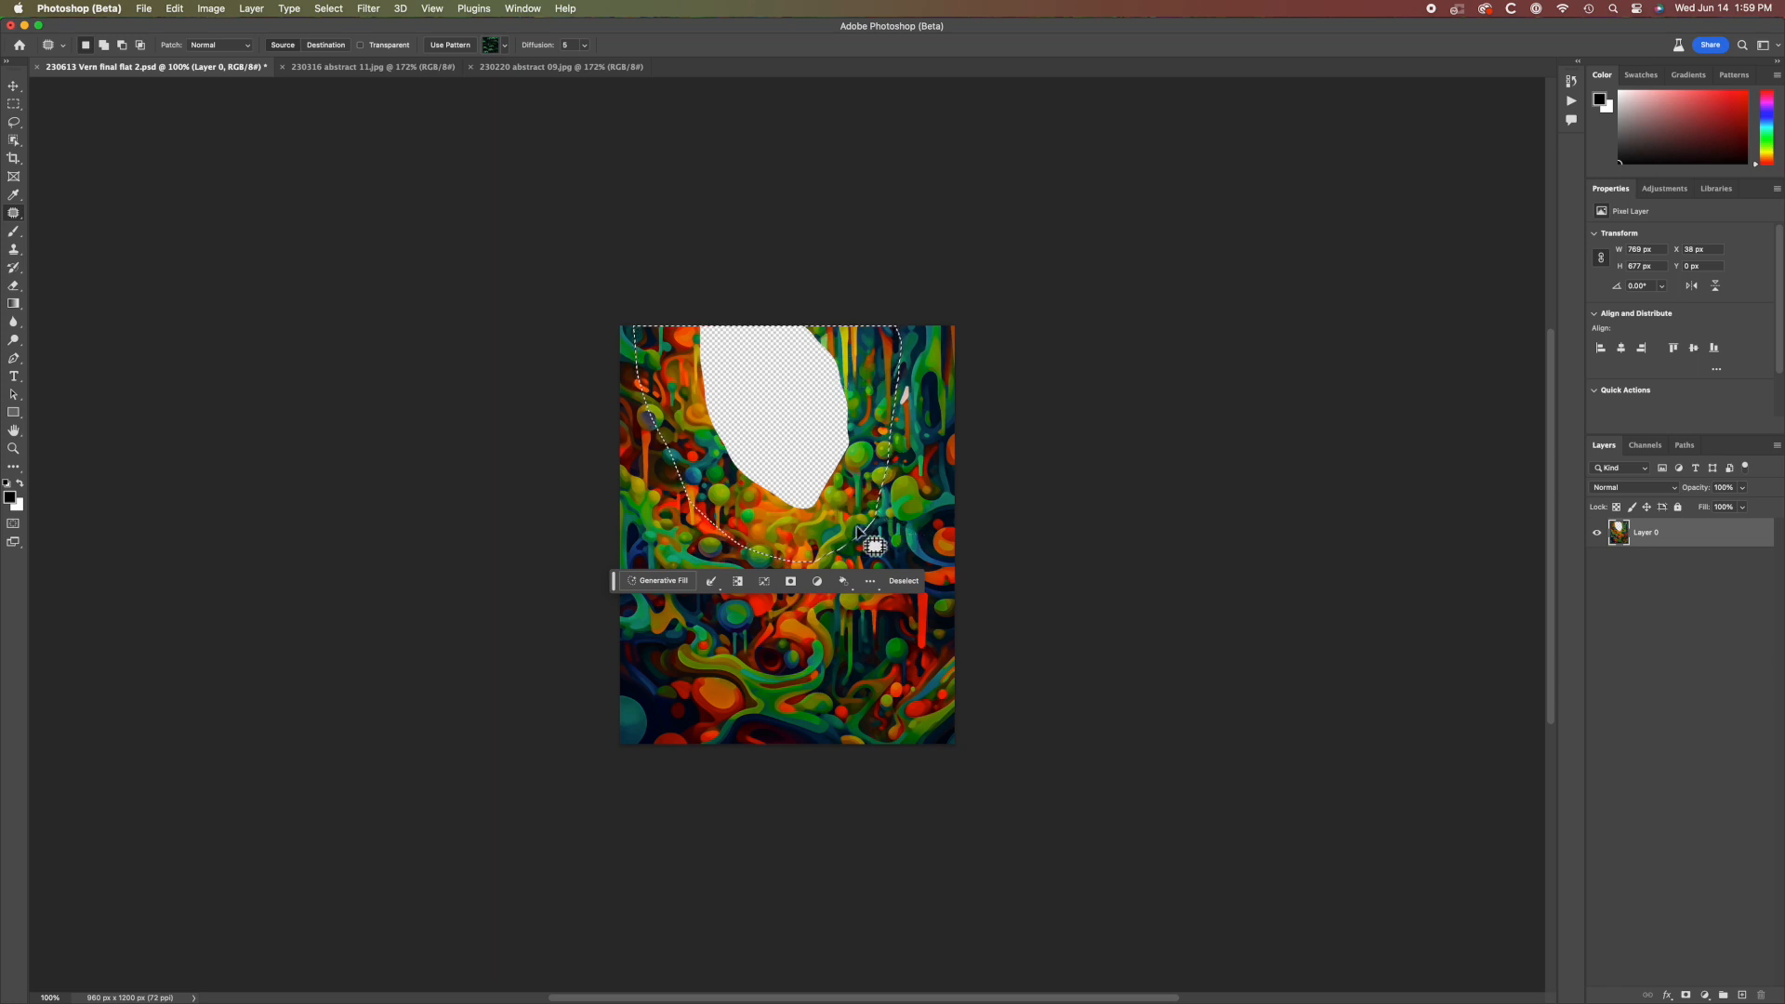
{"action": "left_click", "coordinate": [651, 582]}
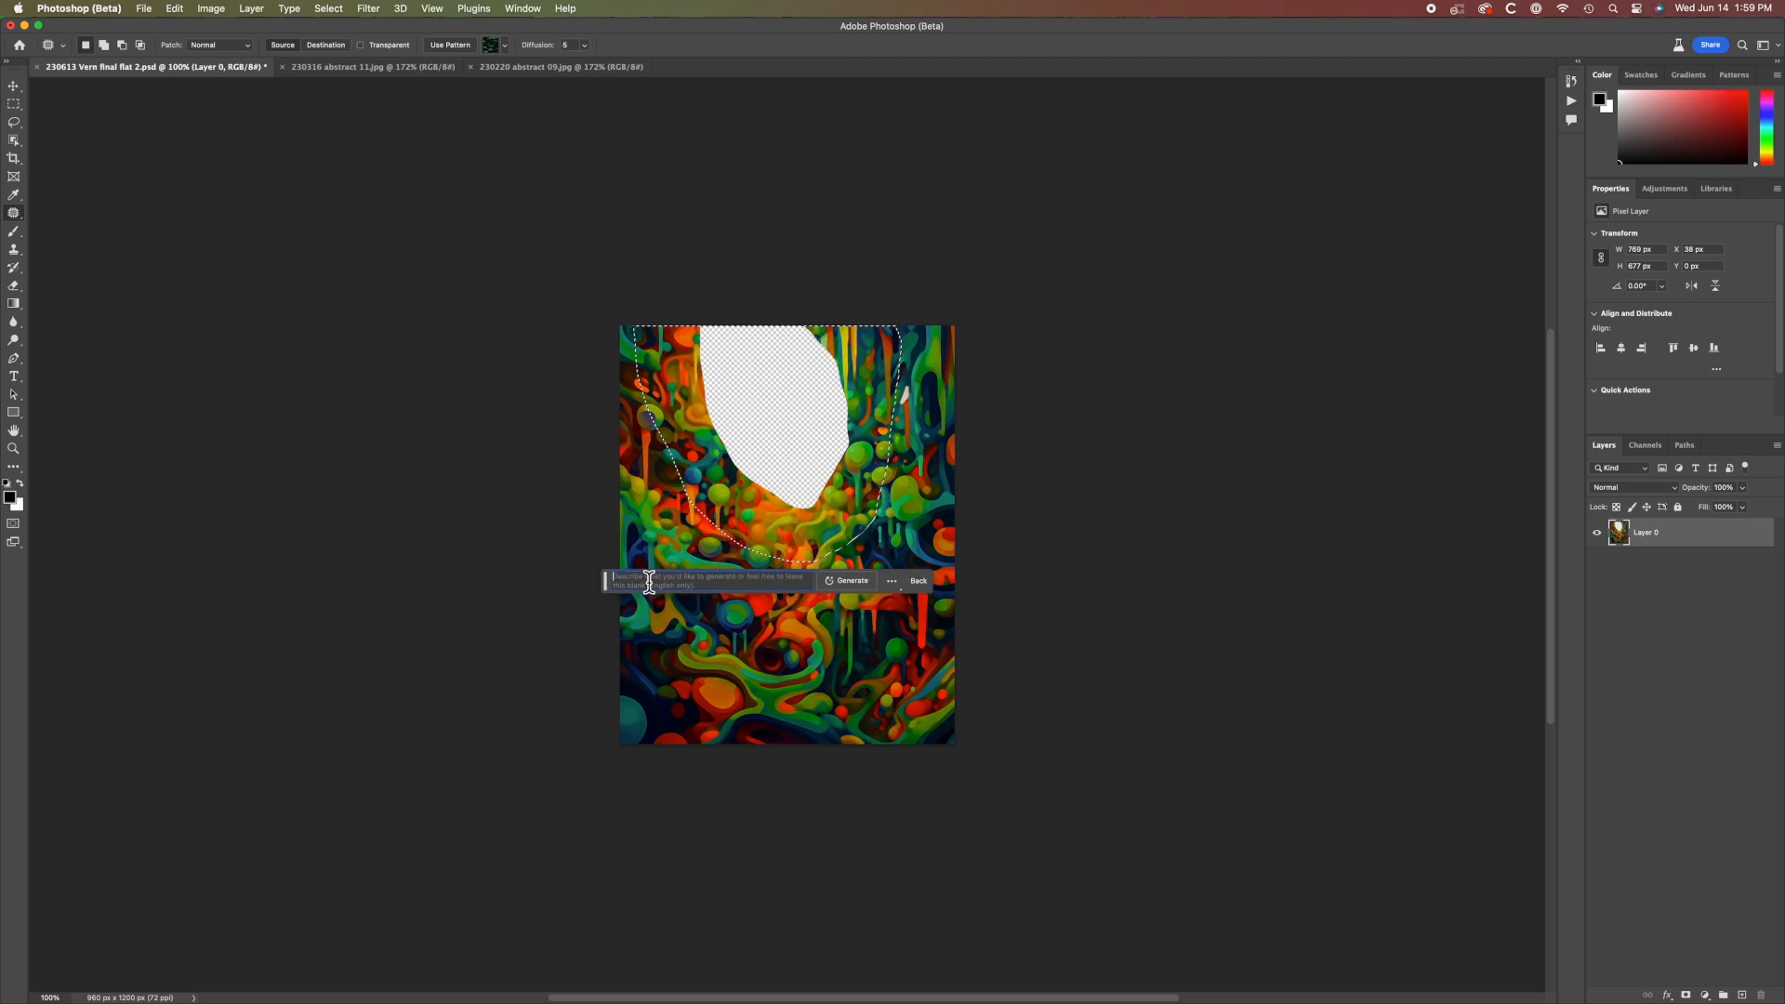
{"action": "left_click", "coordinate": [852, 586]}
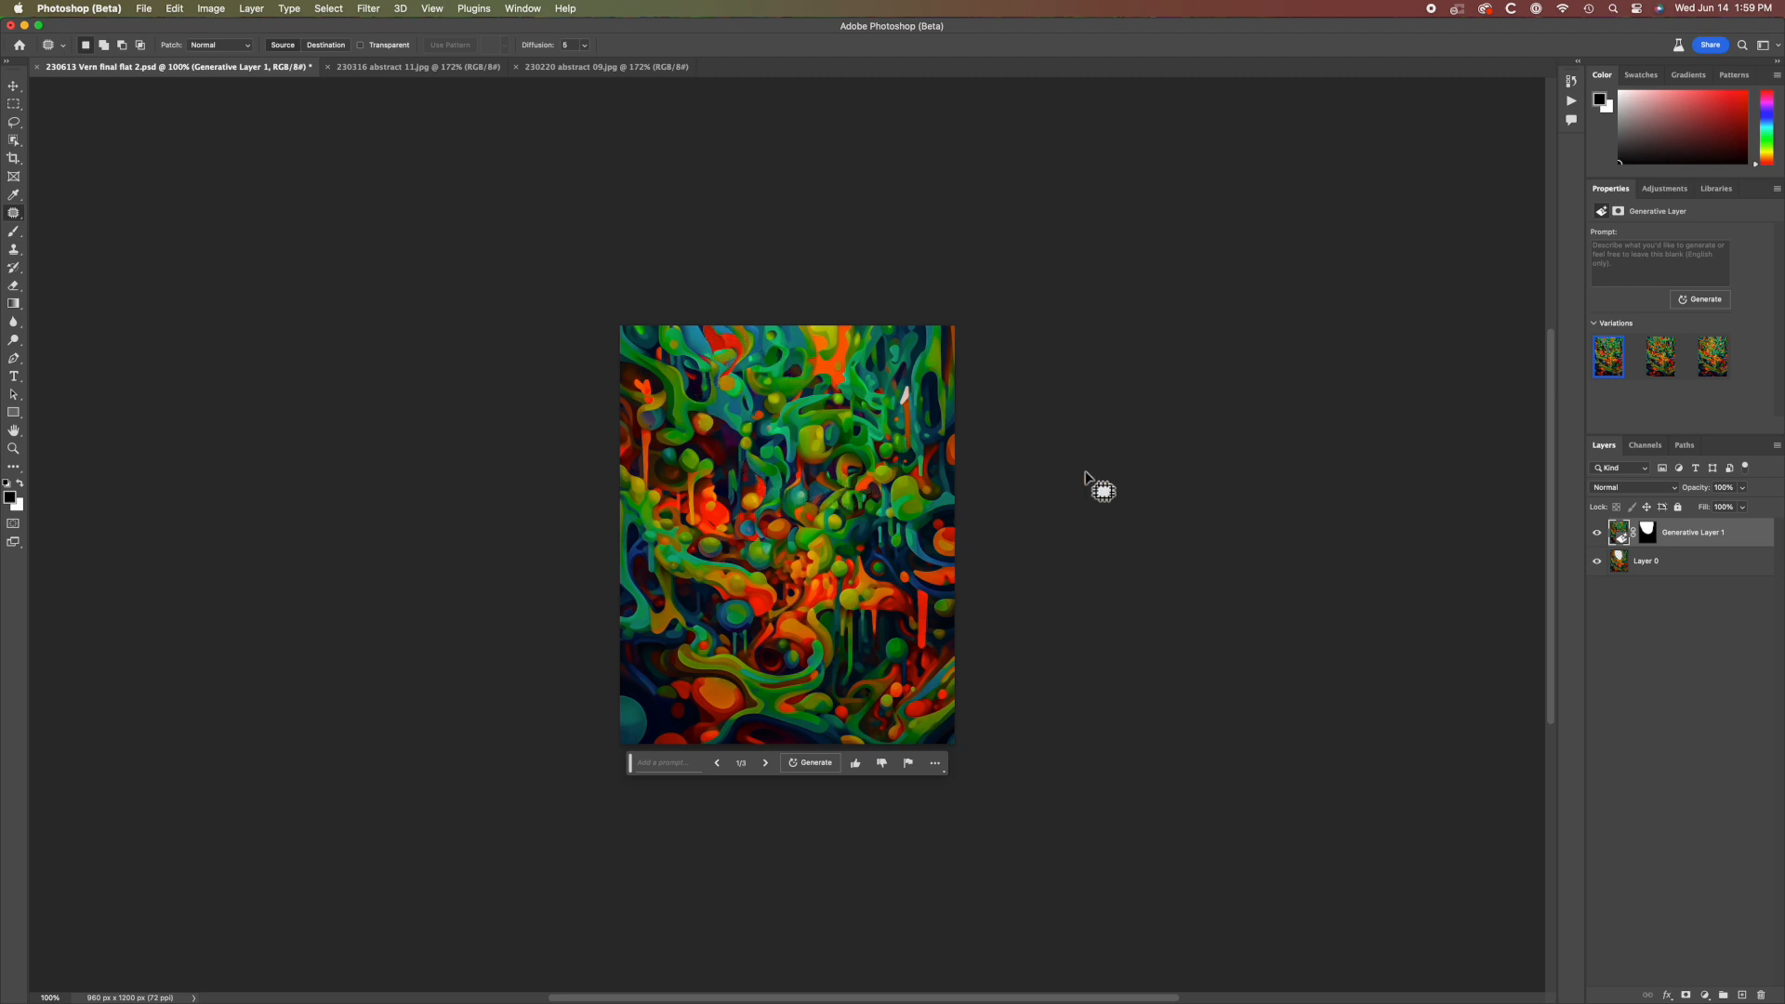
- Compare the three generated variations, keep the second one, merge it into the artwork layer and save the document
{"action": "mouse_move", "coordinate": [1610, 370]}
{"action": "left_click", "coordinate": [1664, 366]}
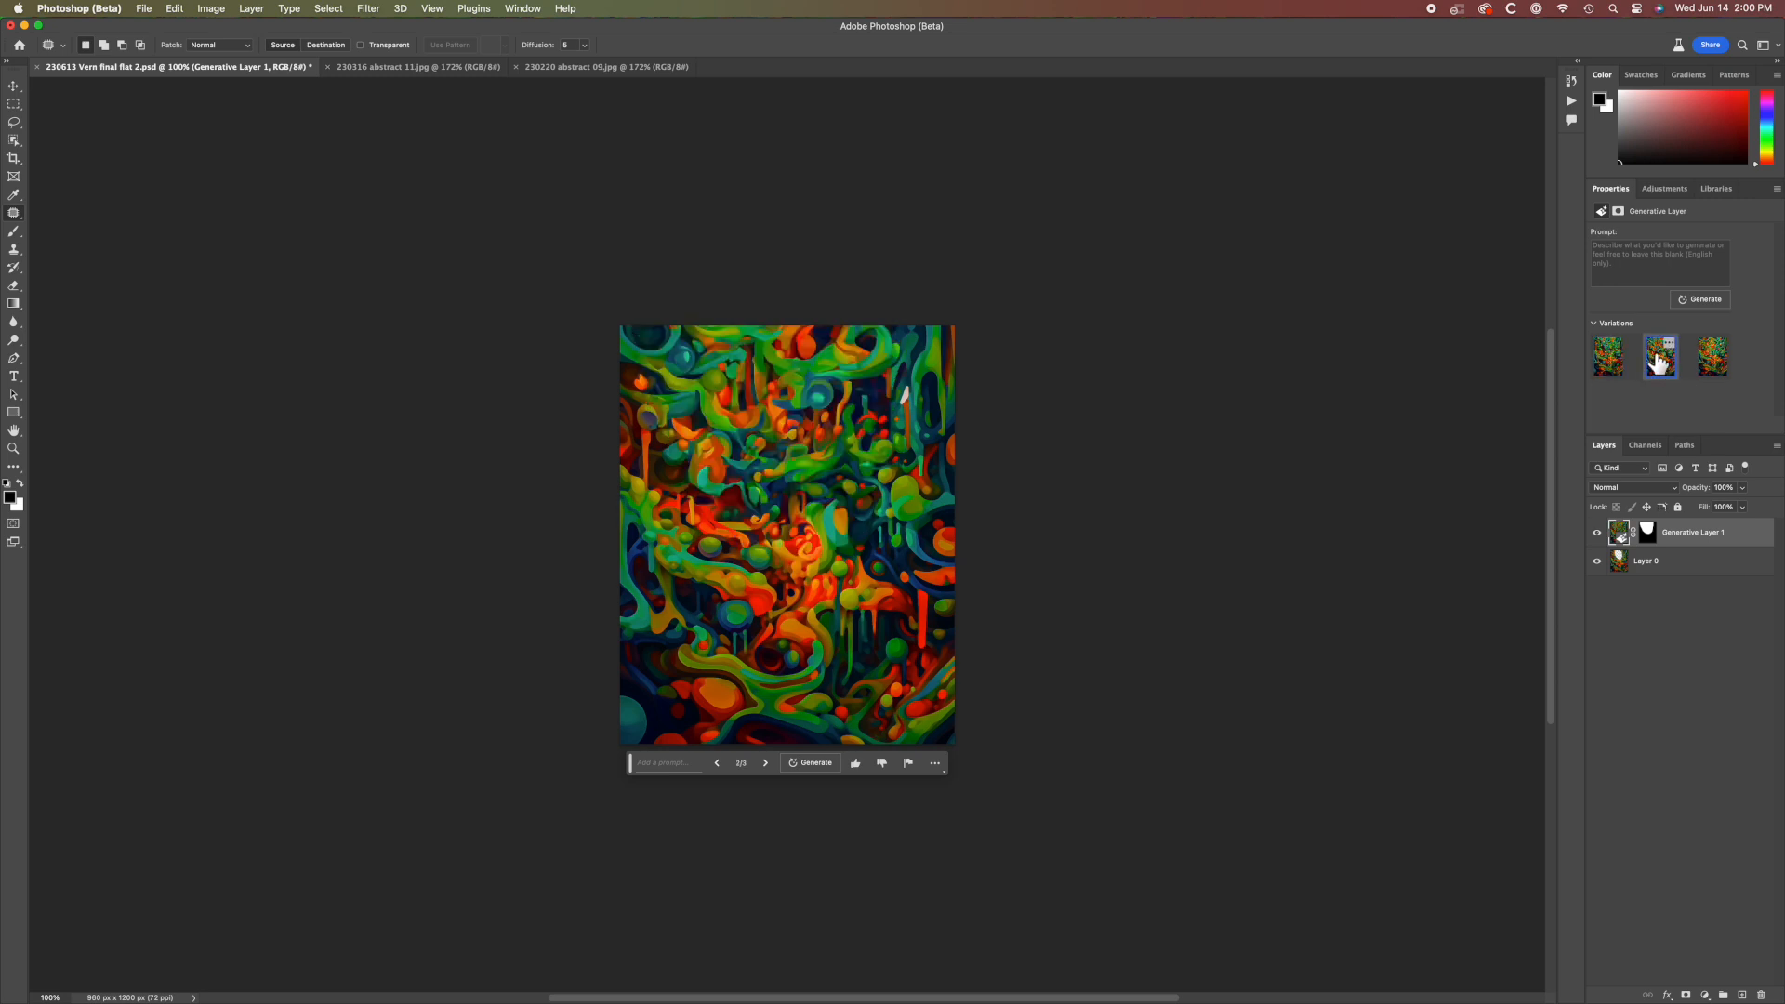
{"action": "left_click", "coordinate": [1612, 364]}
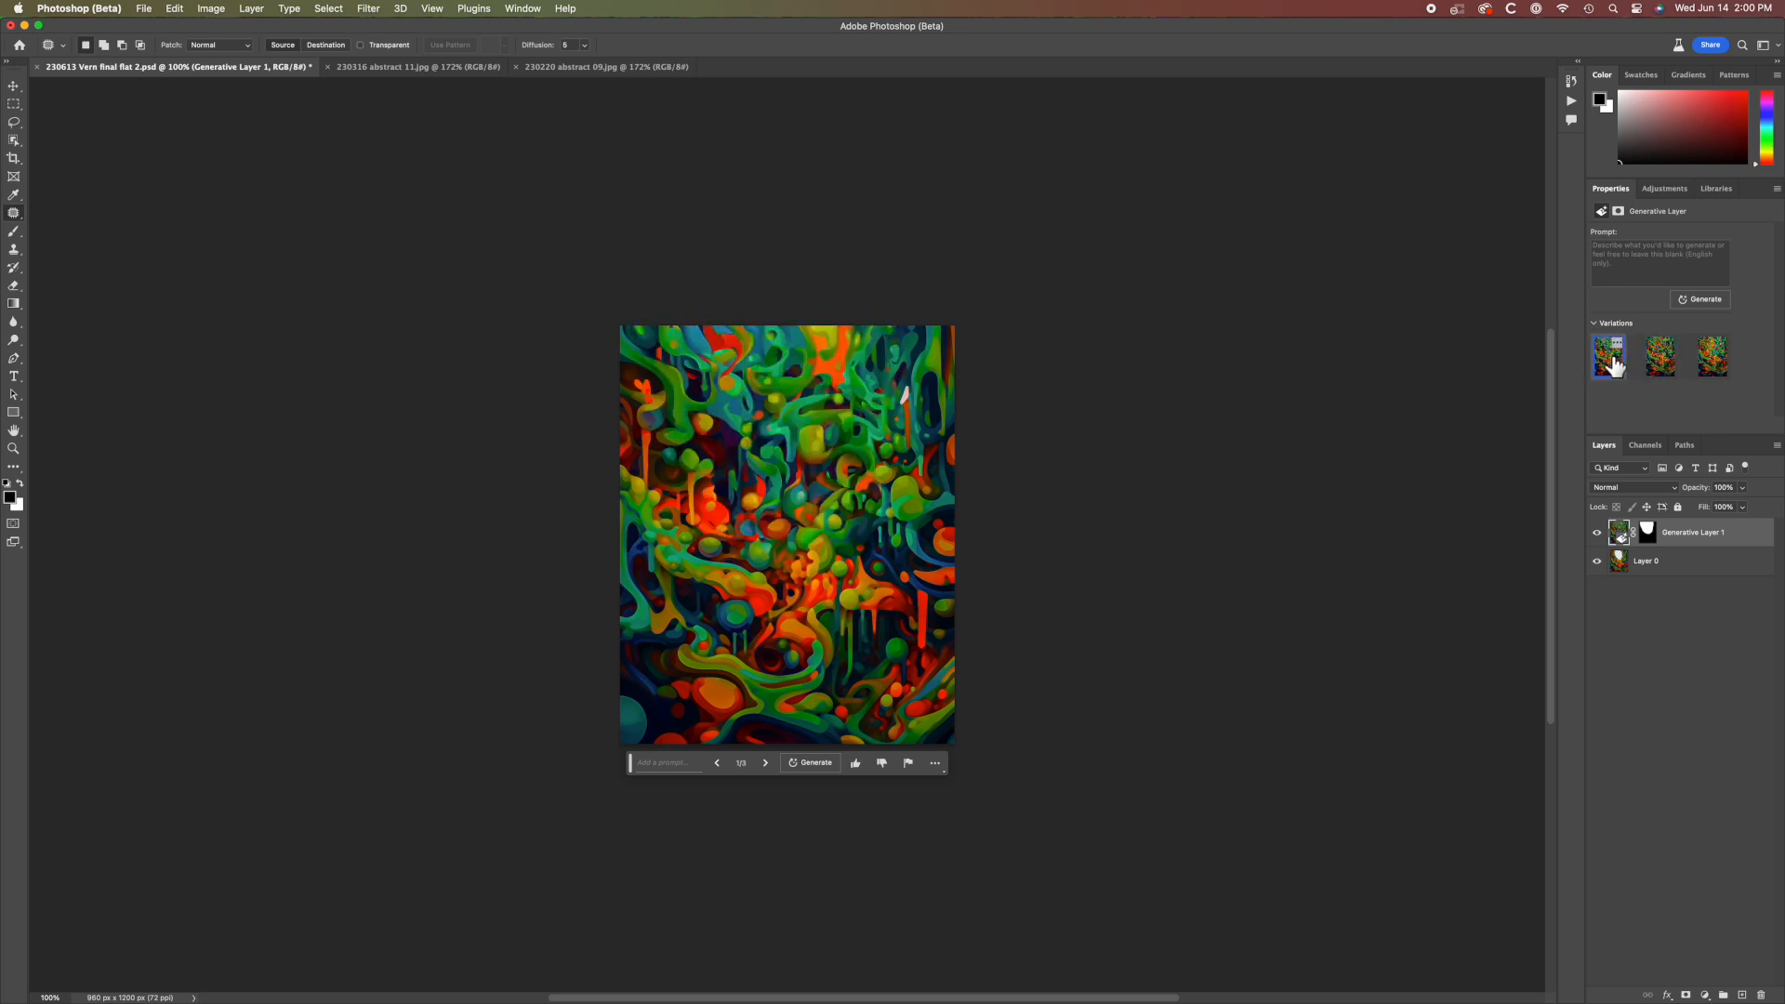
{"action": "left_click", "coordinate": [1669, 371]}
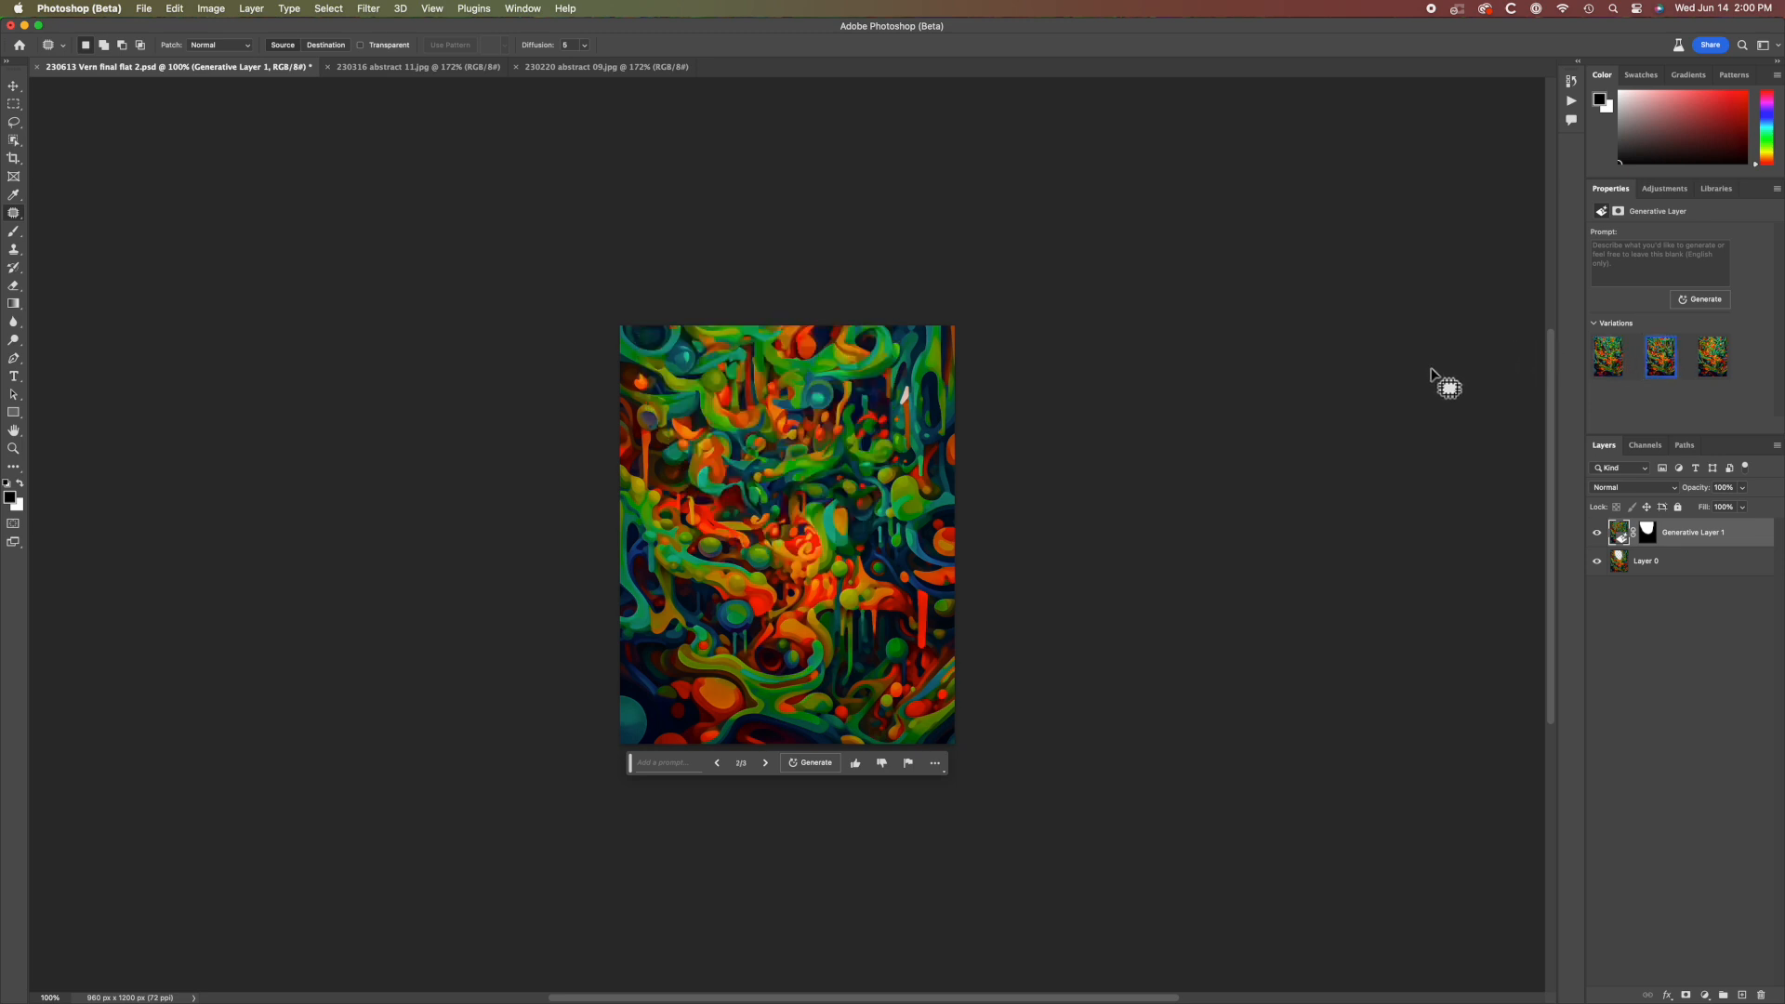
{"action": "left_click", "coordinate": [1716, 367]}
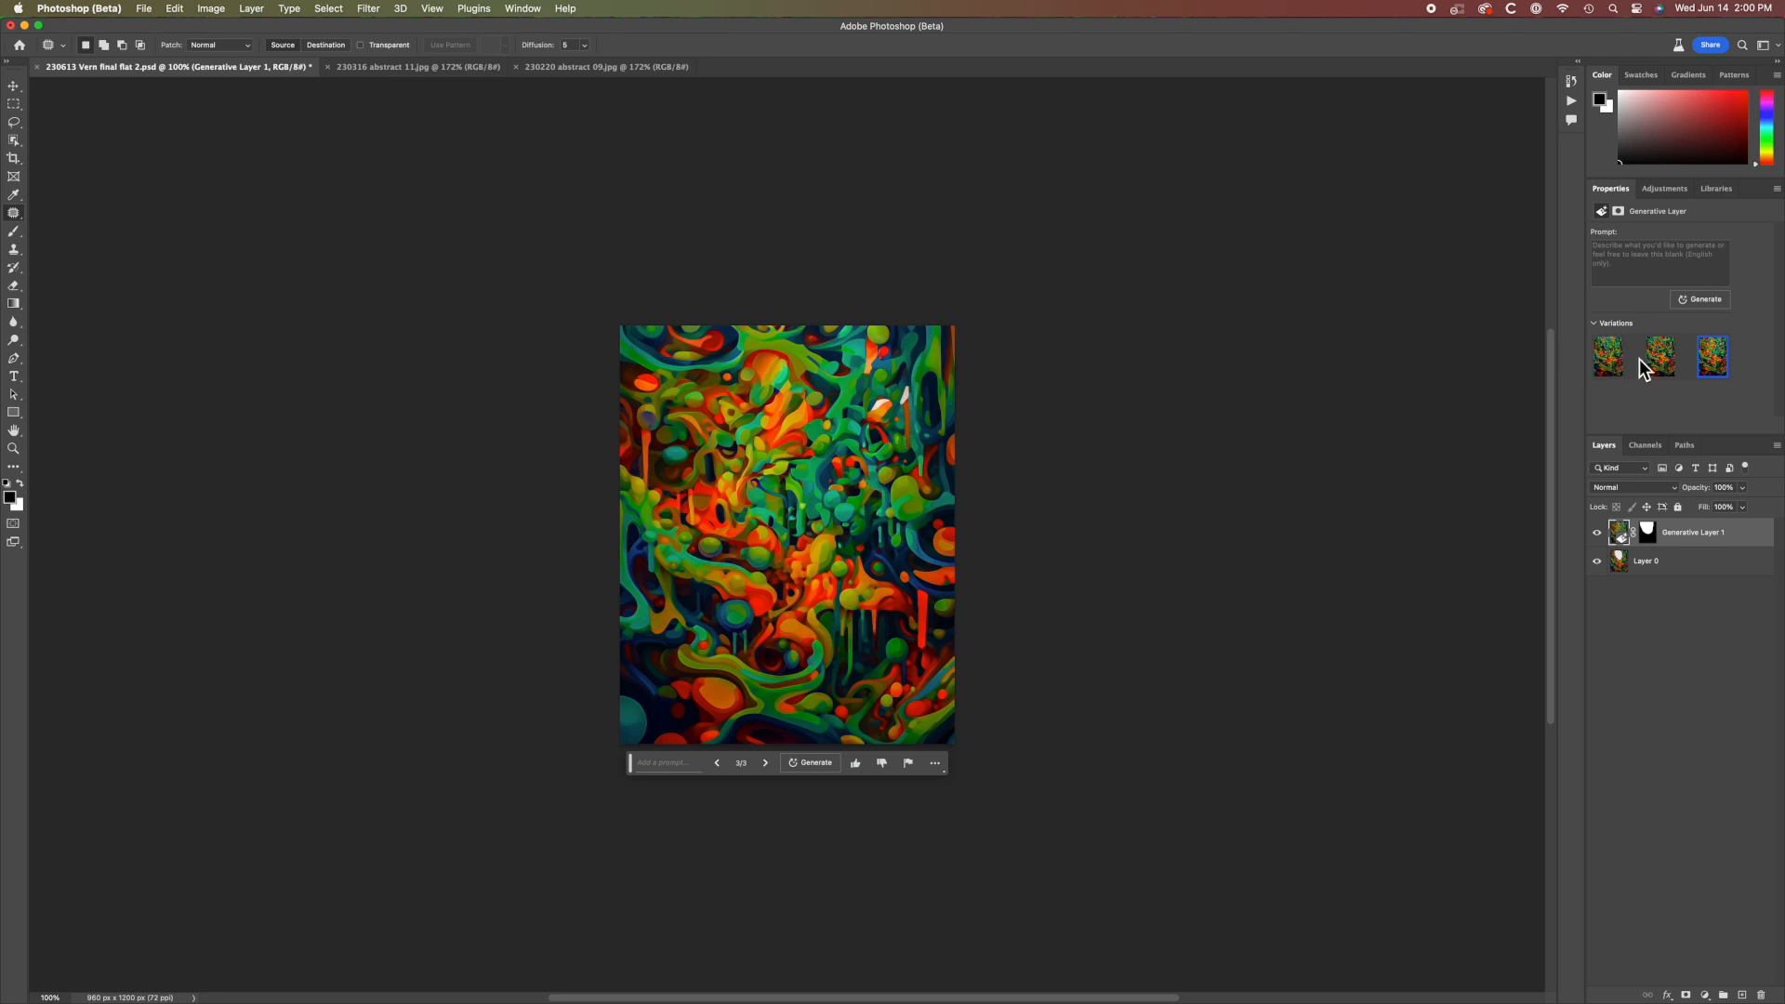
{"action": "left_click", "coordinate": [1669, 365]}
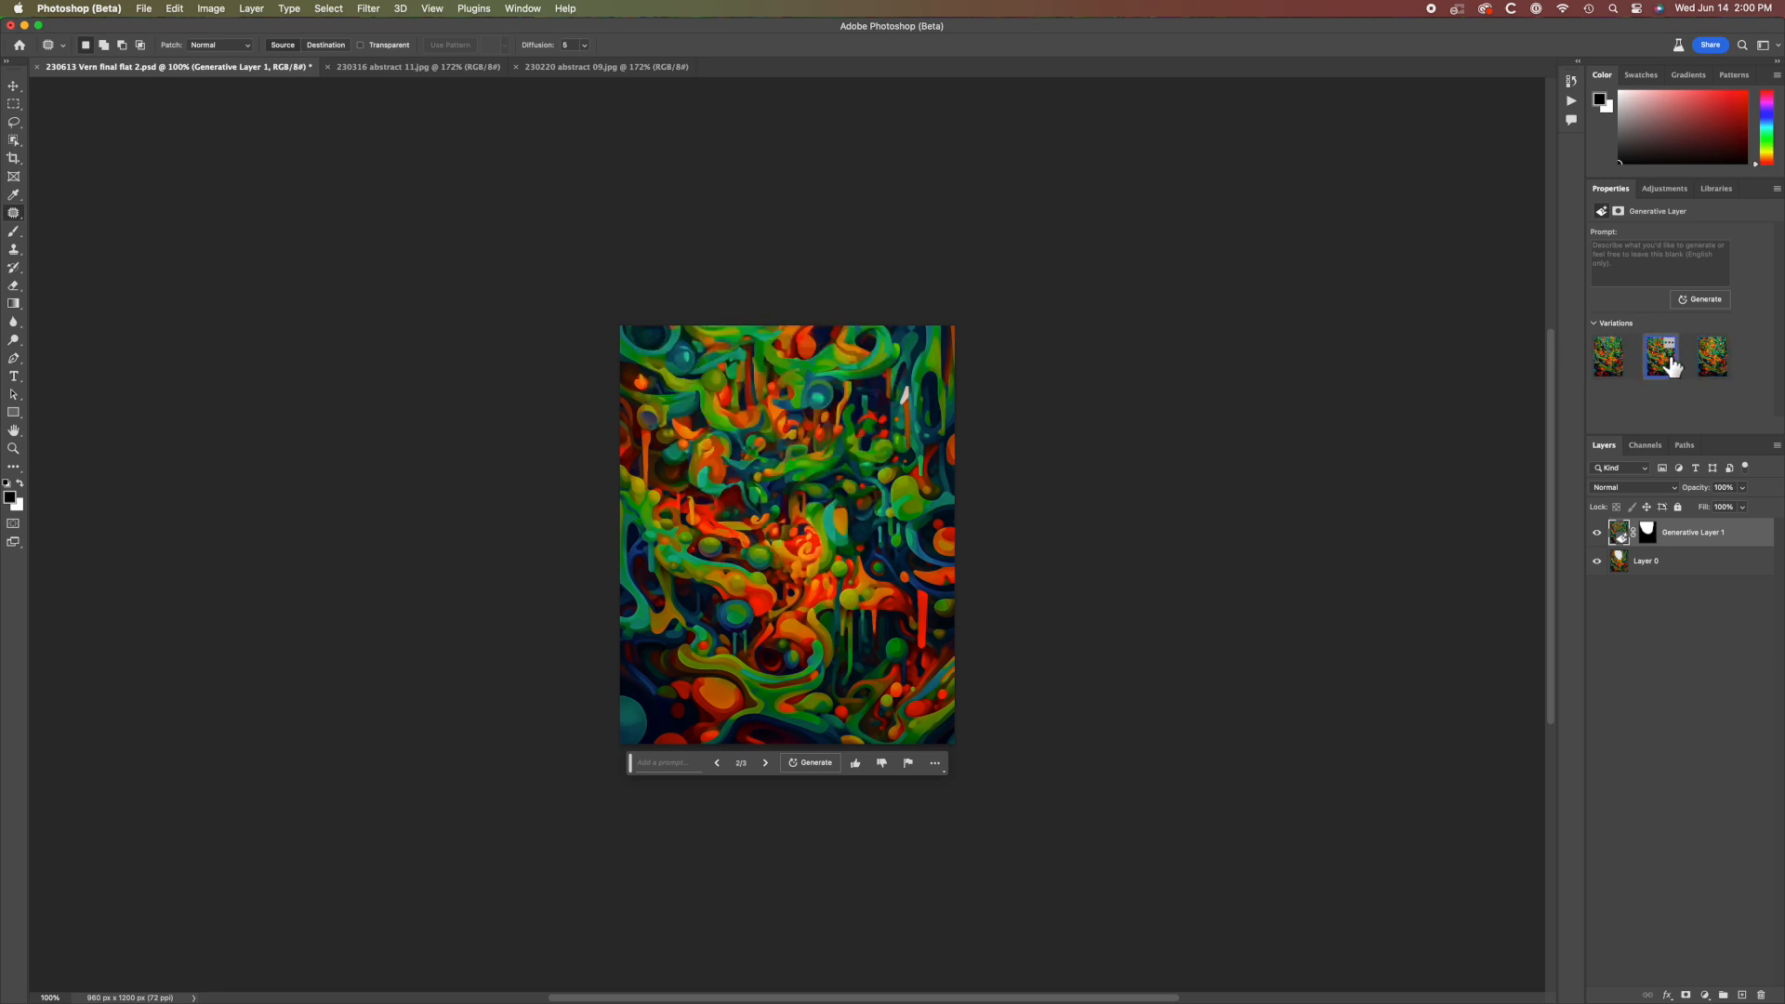
{"action": "left_click", "coordinate": [1620, 367]}
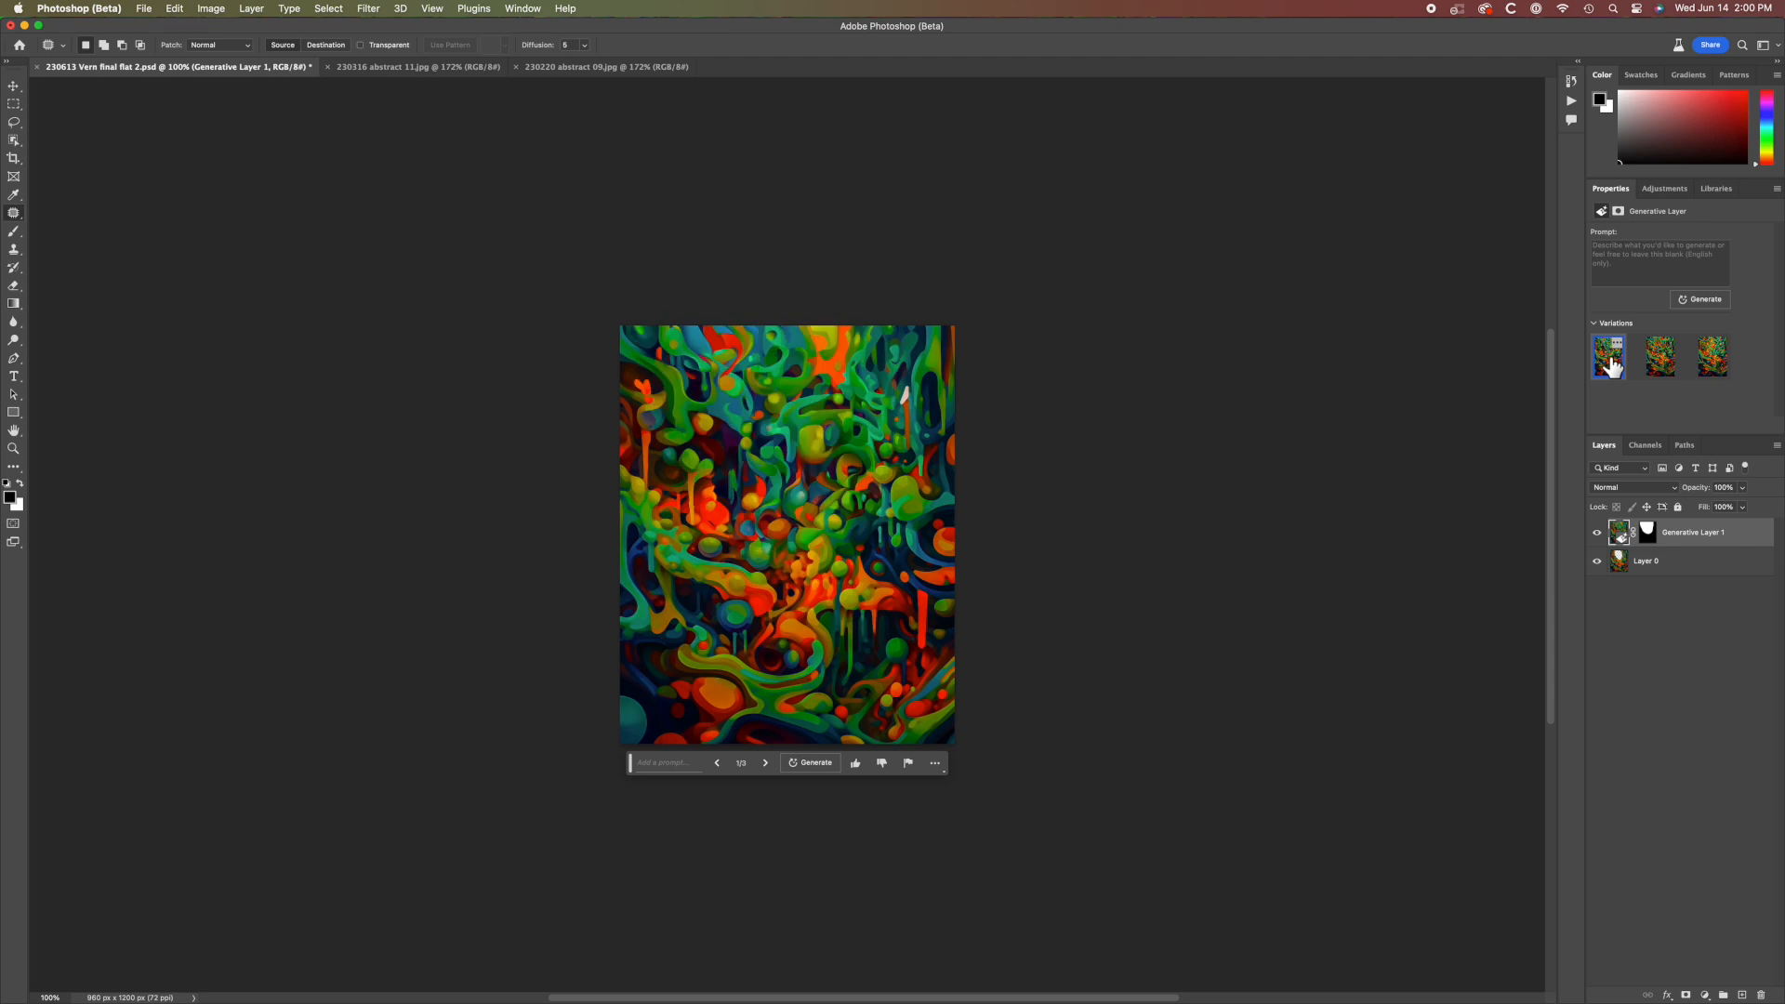
{"action": "left_click", "coordinate": [1662, 363]}
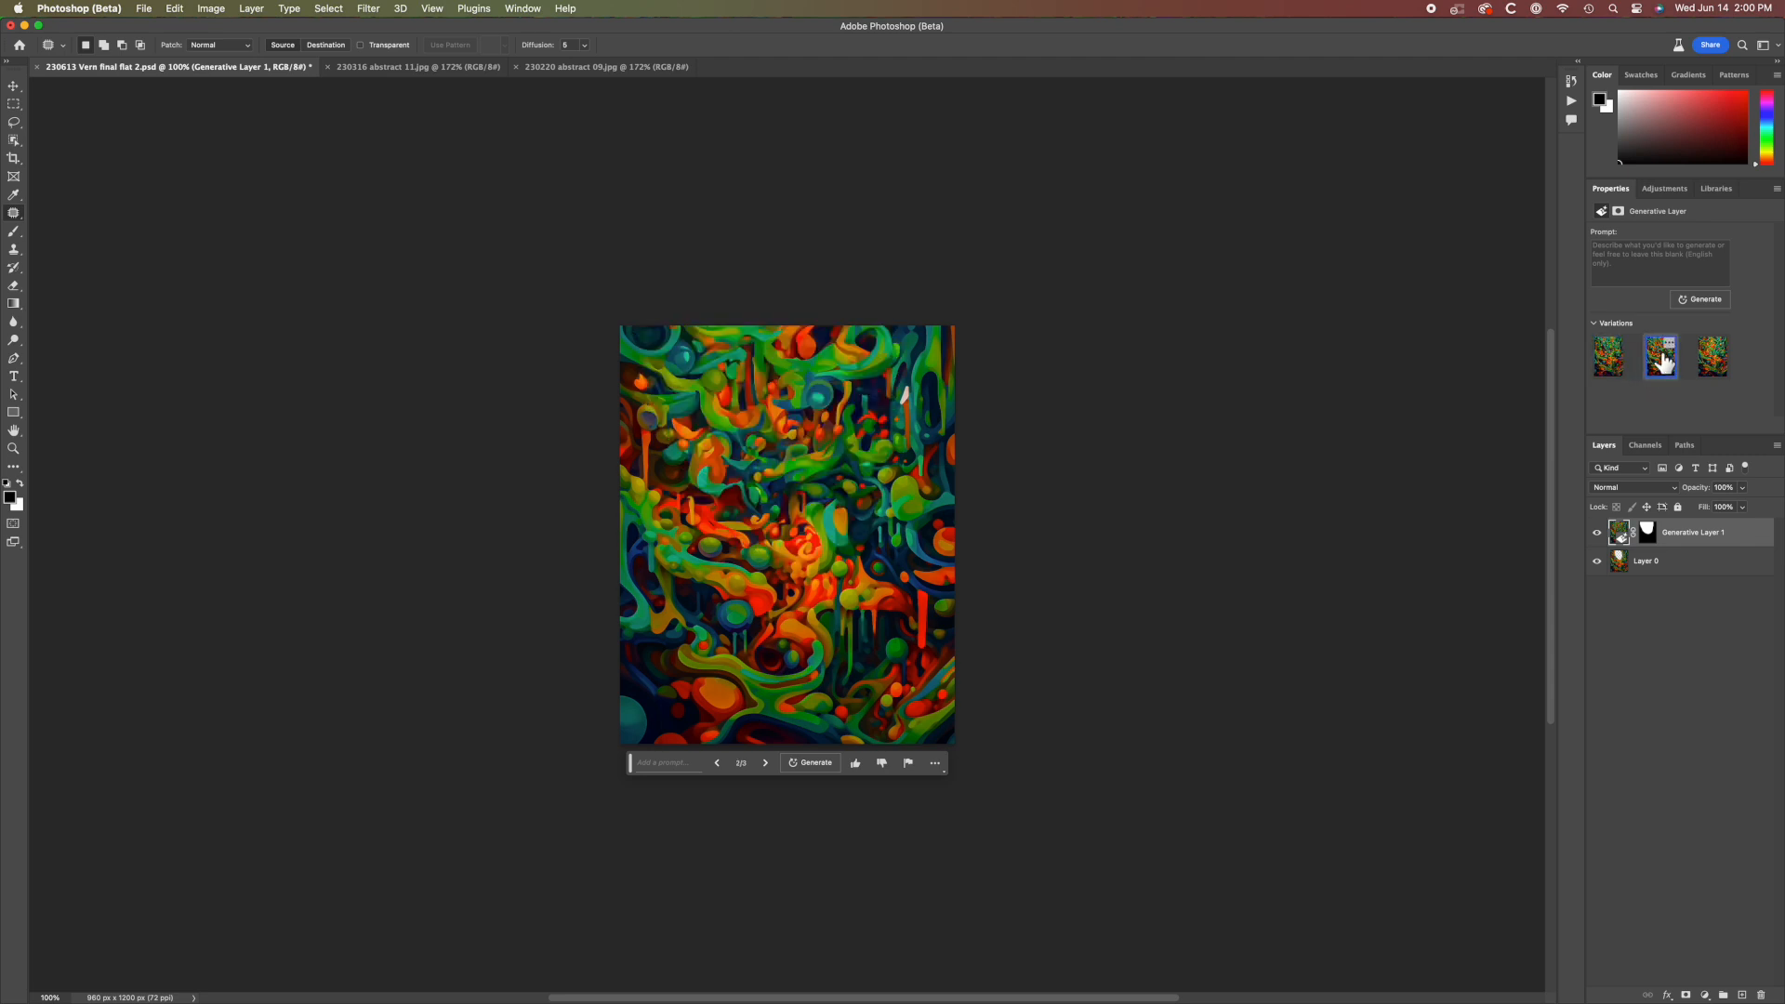
{"action": "left_click", "coordinate": [1710, 365]}
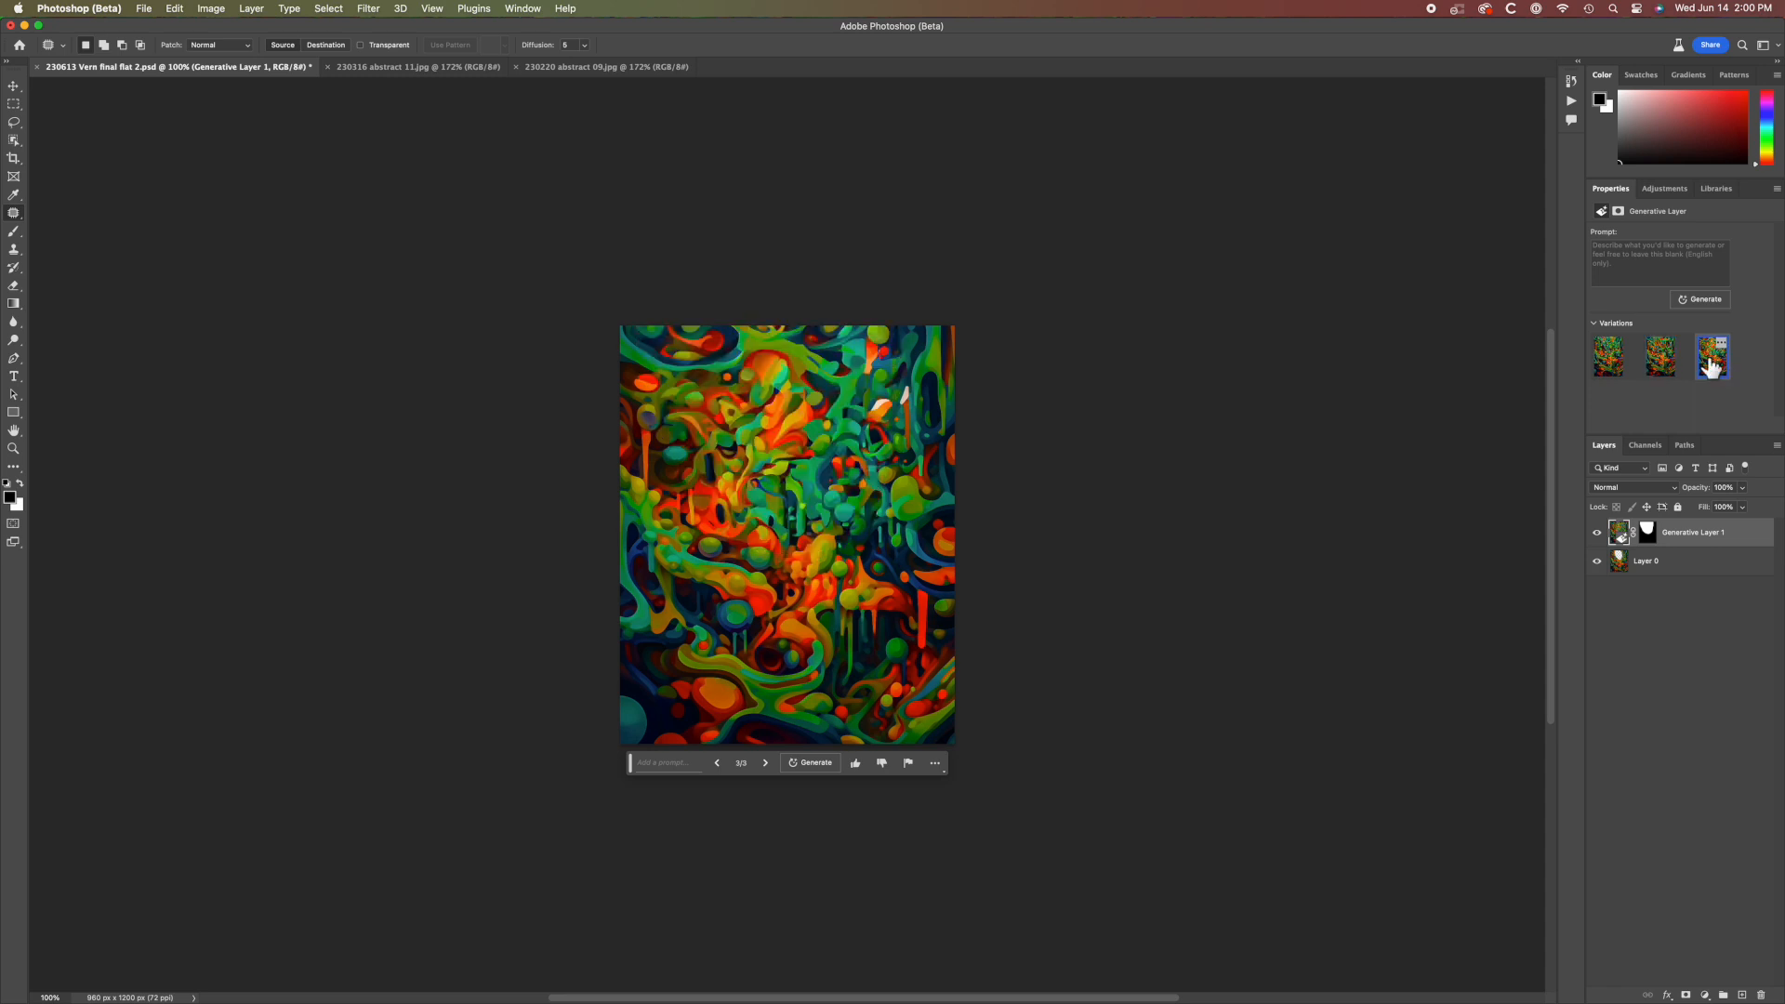
{"action": "left_click", "coordinate": [1662, 365]}
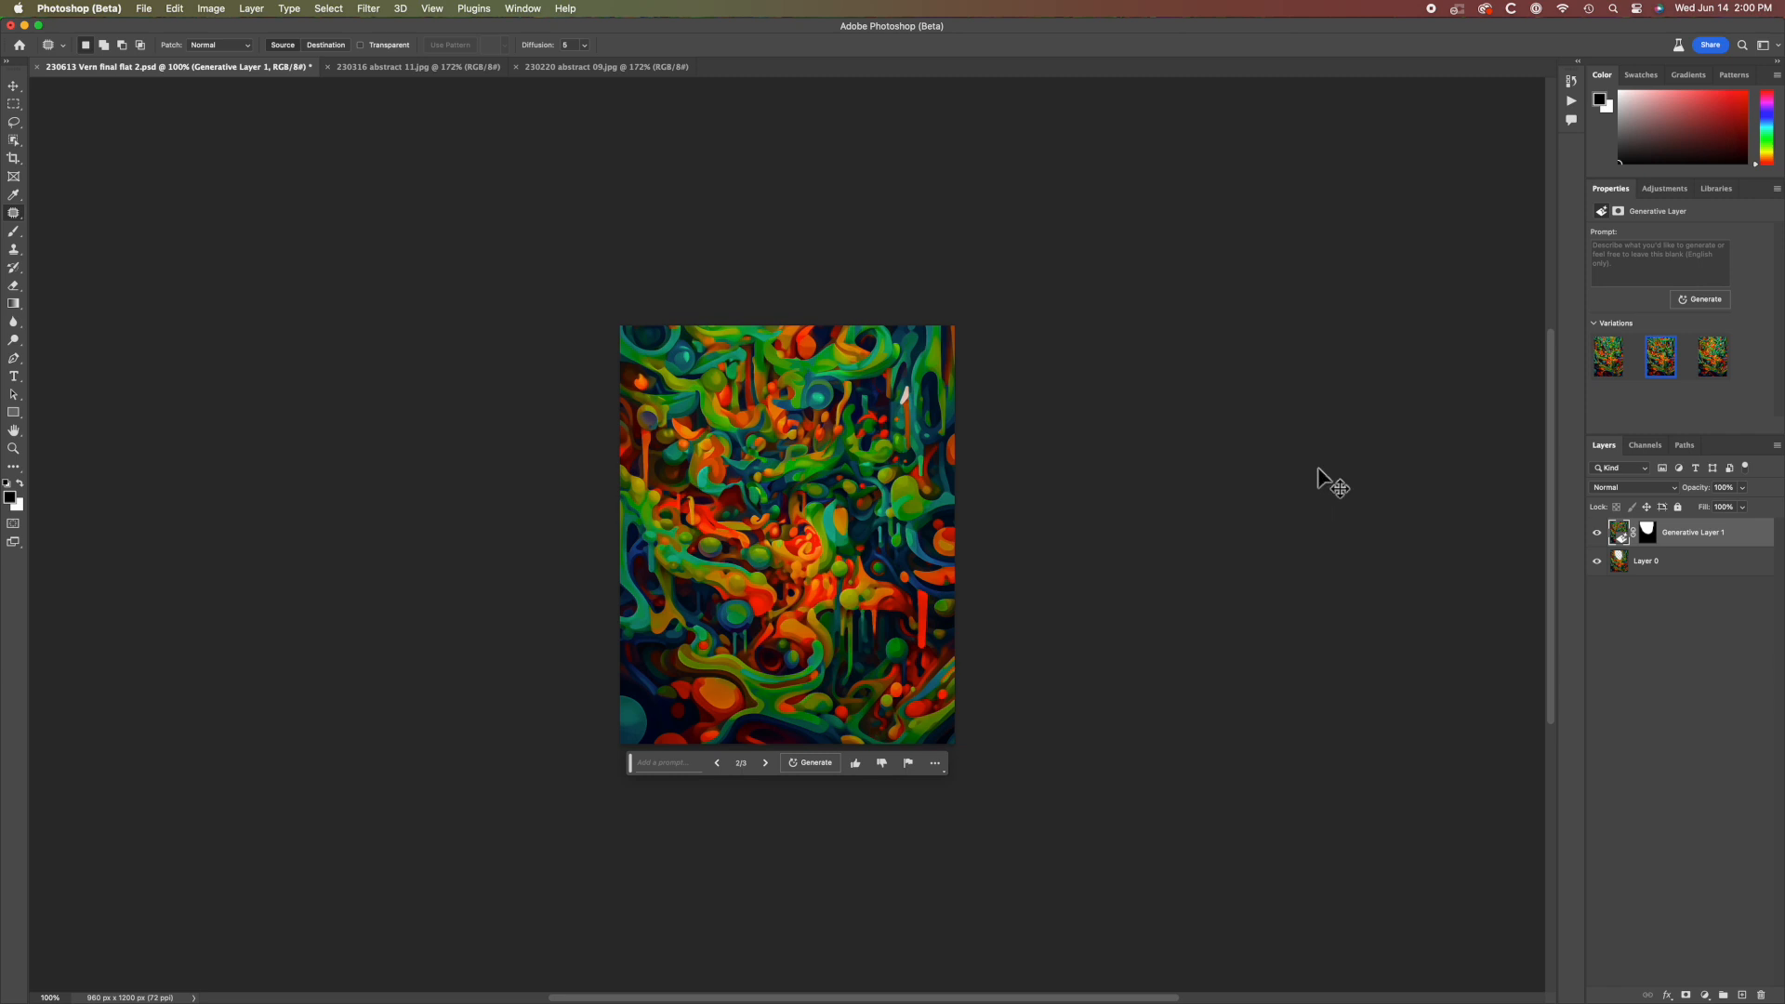
{"action": "key", "text": "super+e"}
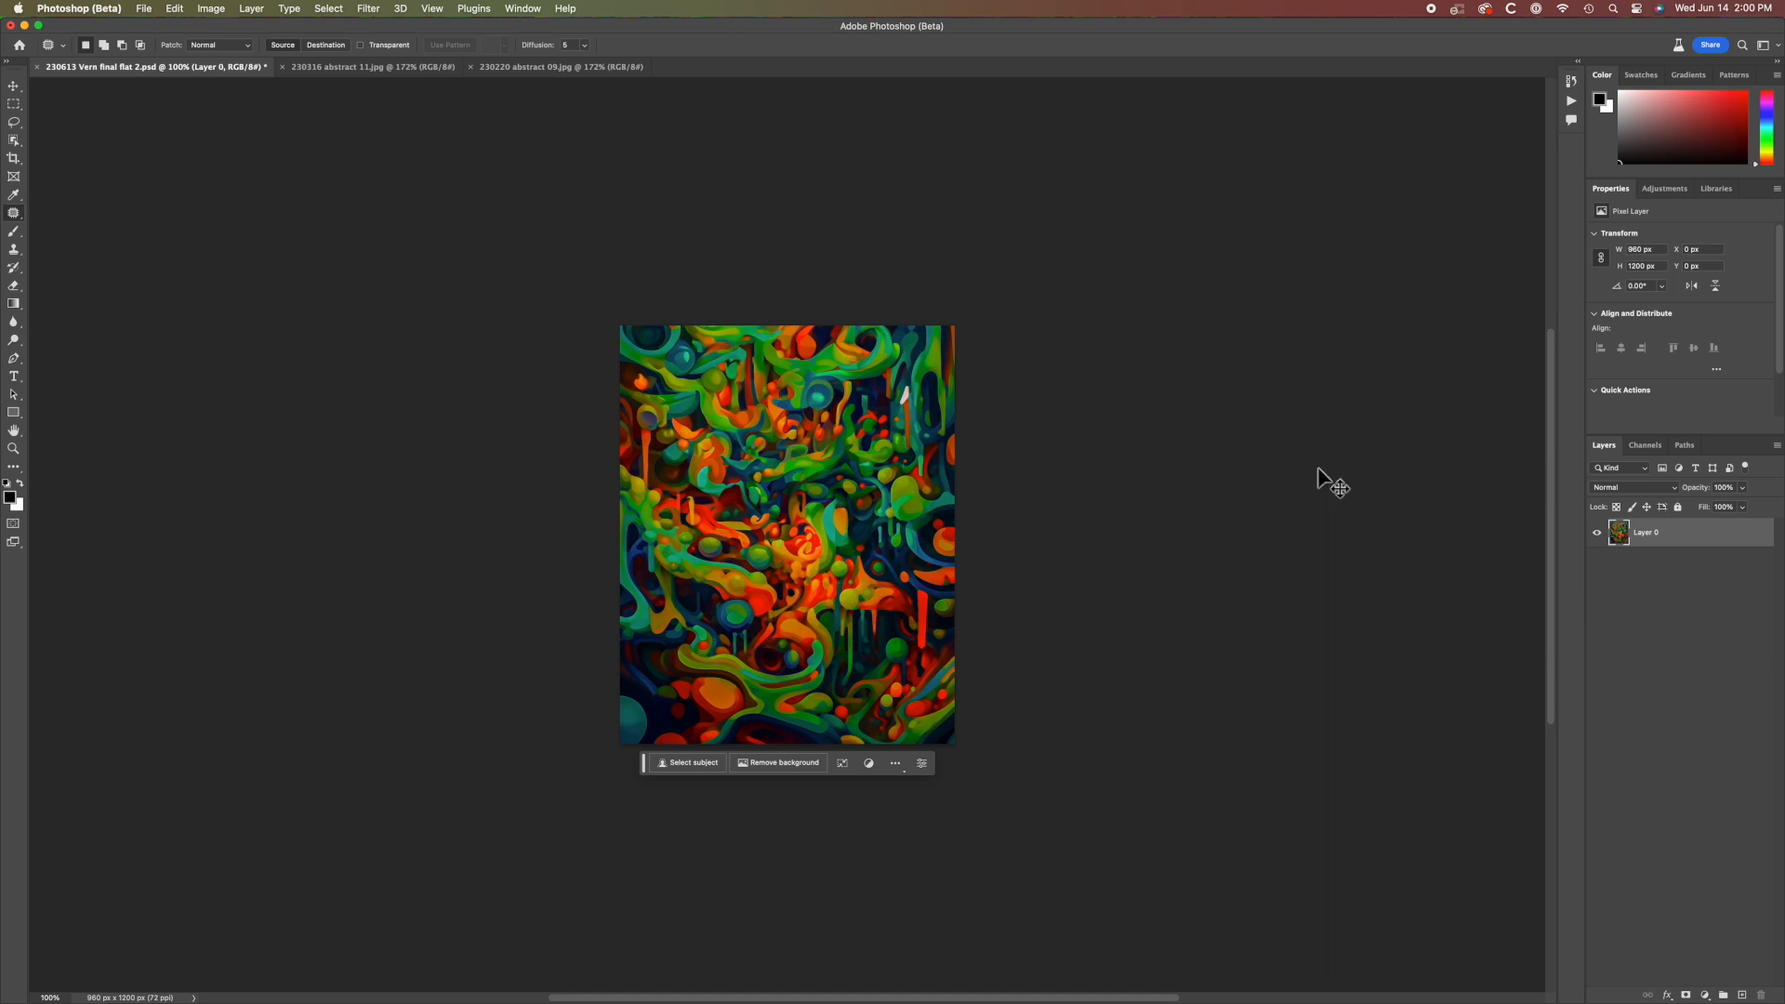
{"action": "key", "text": "super+s"}
- Select an irregular area about 150 by 120 px around the small white spot in the artwork's upper right, delete it and deselect
{"action": "mouse_move", "coordinate": [883, 388]}
{"action": "left_mouse_down"}
{"action": "mouse_move", "coordinate": [899, 418]}
{"action": "mouse_move", "coordinate": [918, 387]}
{"action": "left_mouse_up"}
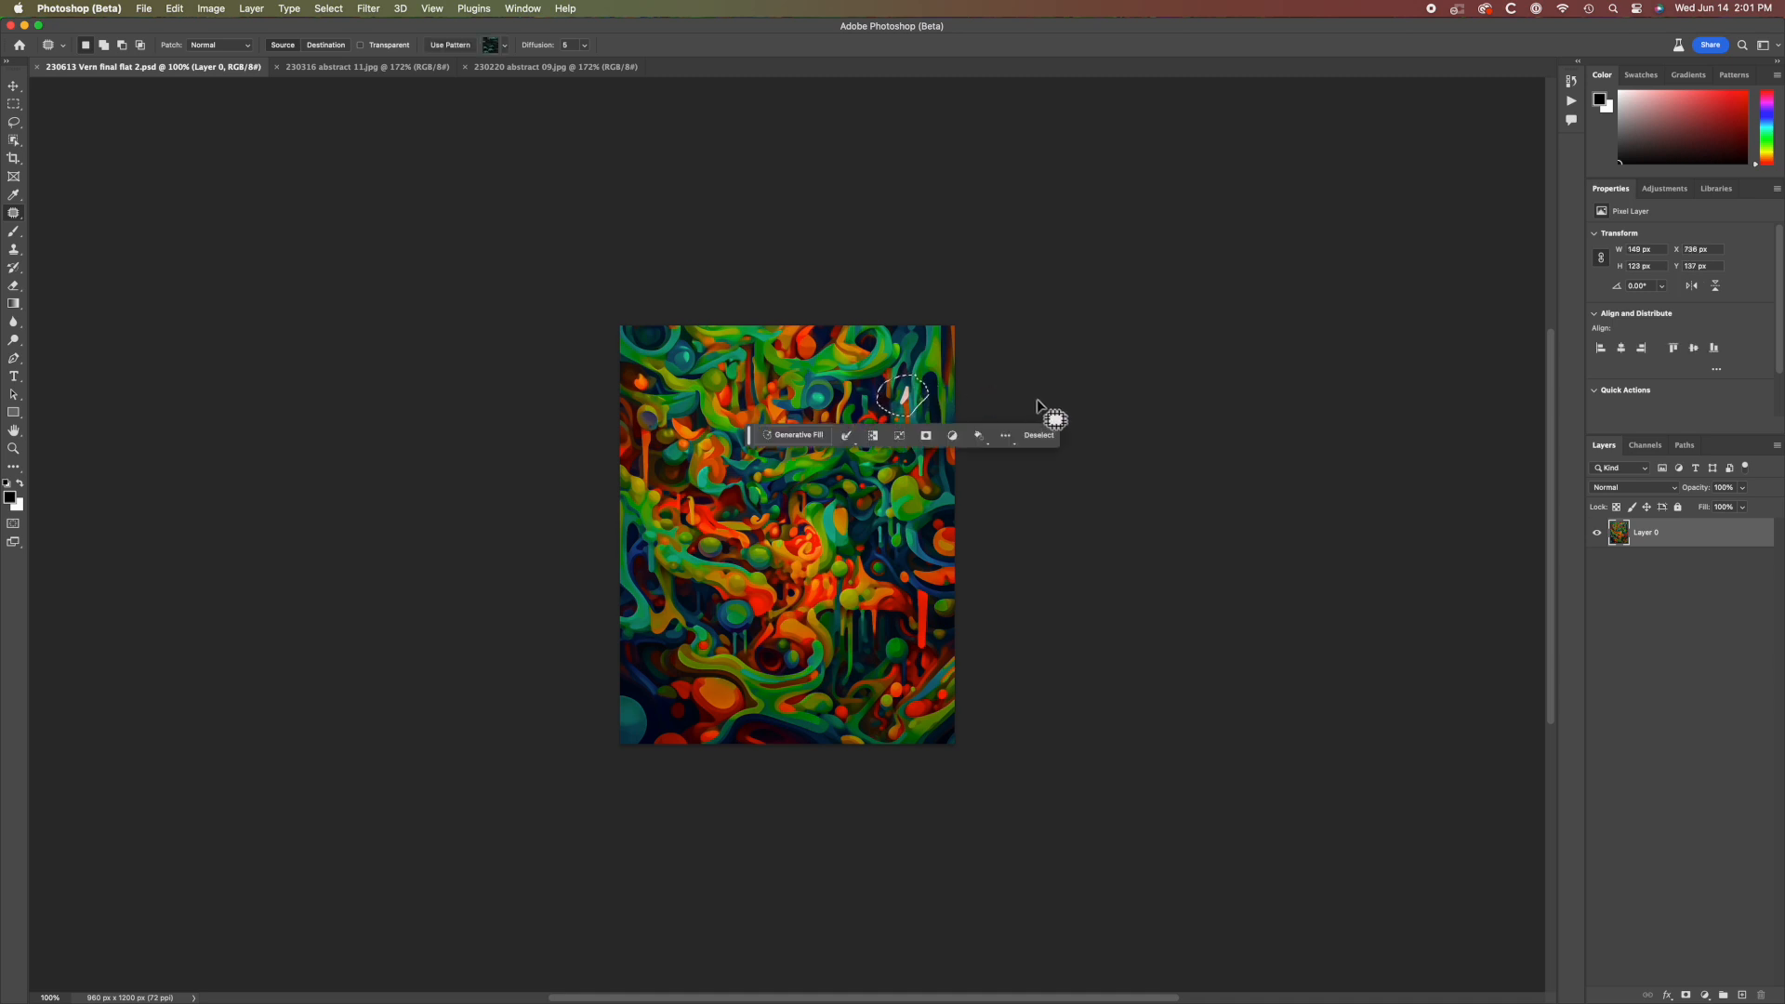
{"action": "key", "text": "Delete"}
{"action": "key", "text": "super+d"}
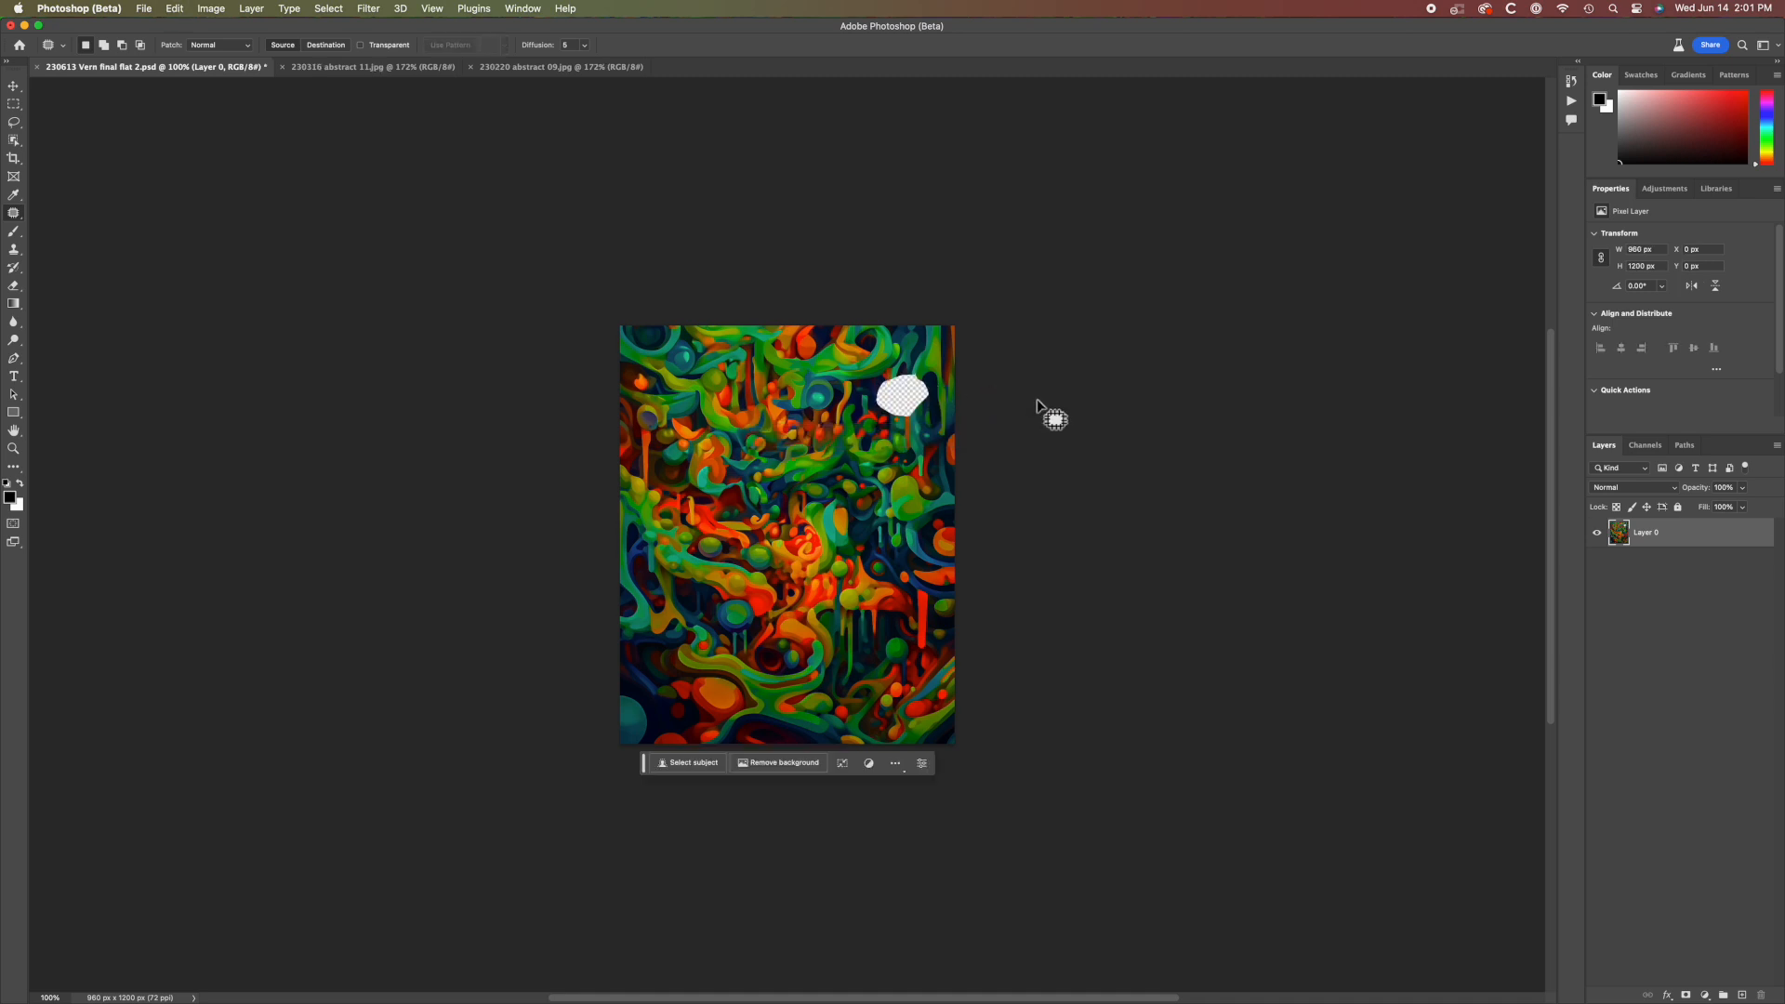
- Select an area about 406 by 374 px around the small upper-right hole and run Generative Fill without a prompt
{"action": "mouse_move", "coordinate": [890, 345]}
{"action": "left_mouse_down"}
{"action": "mouse_move", "coordinate": [822, 362]}
{"action": "mouse_move", "coordinate": [835, 436]}
{"action": "mouse_move", "coordinate": [893, 464]}
{"action": "mouse_move", "coordinate": [940, 456]}
{"action": "mouse_move", "coordinate": [972, 370]}
{"action": "mouse_move", "coordinate": [885, 343]}
{"action": "left_mouse_up"}
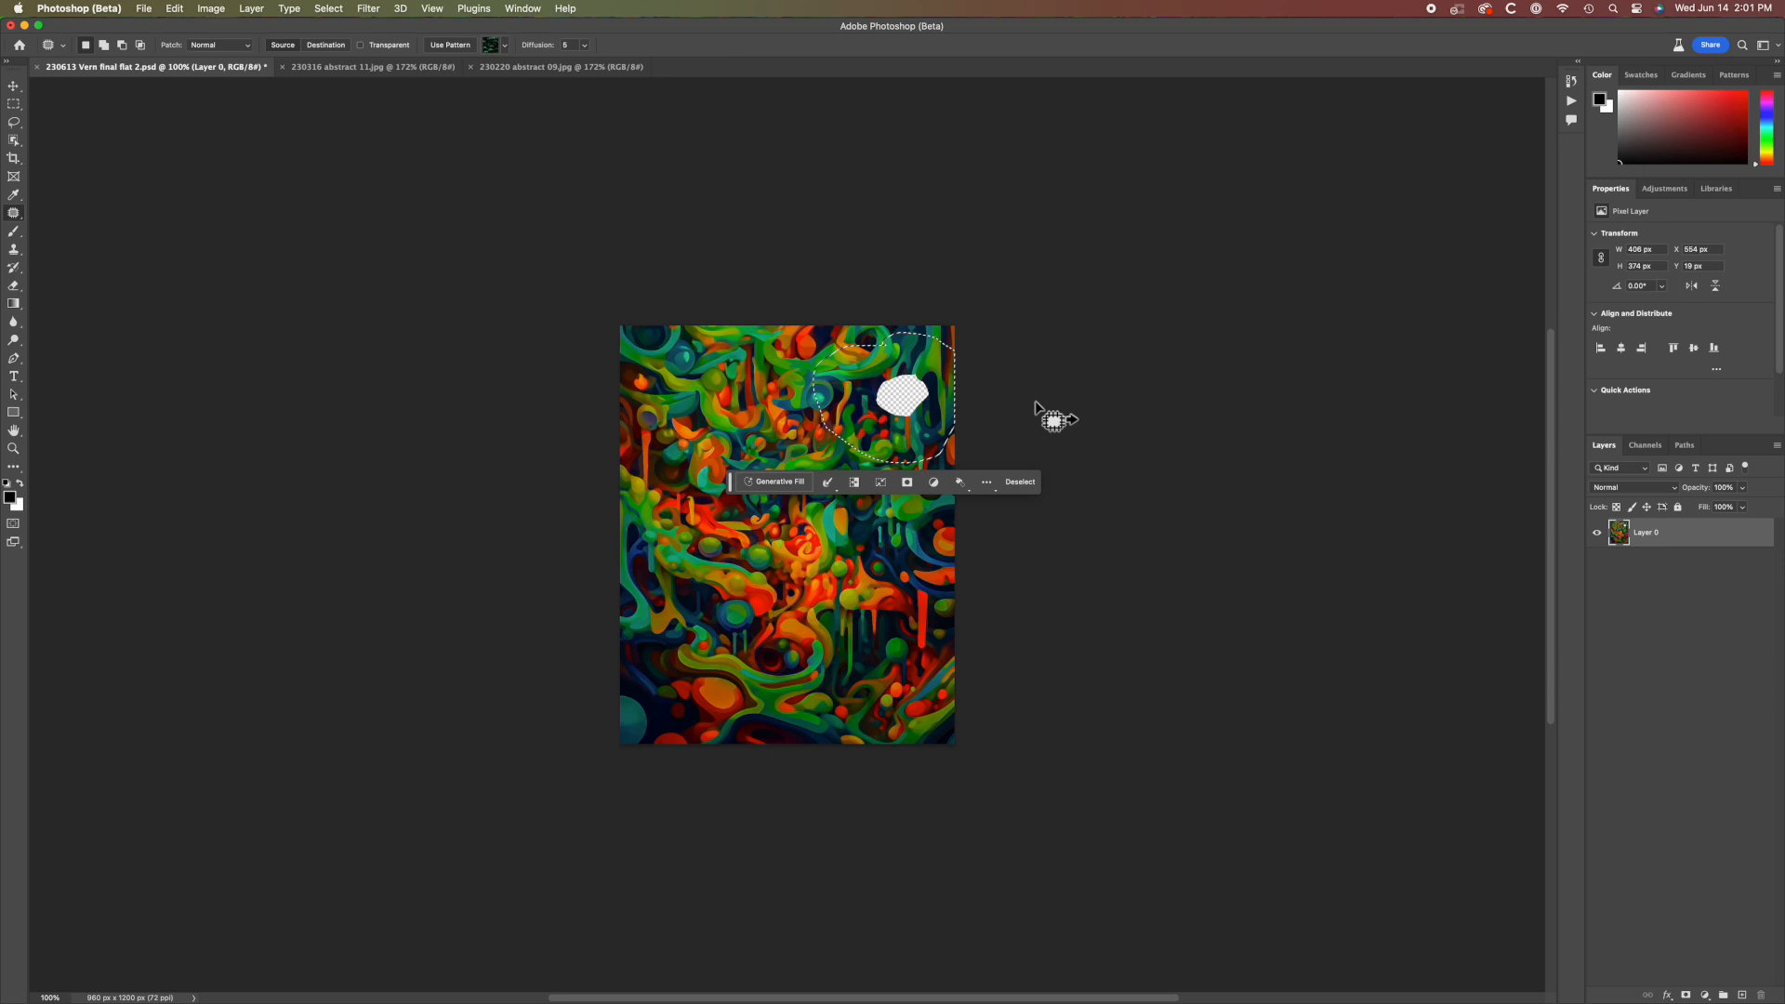
{"action": "left_click", "coordinate": [779, 482]}
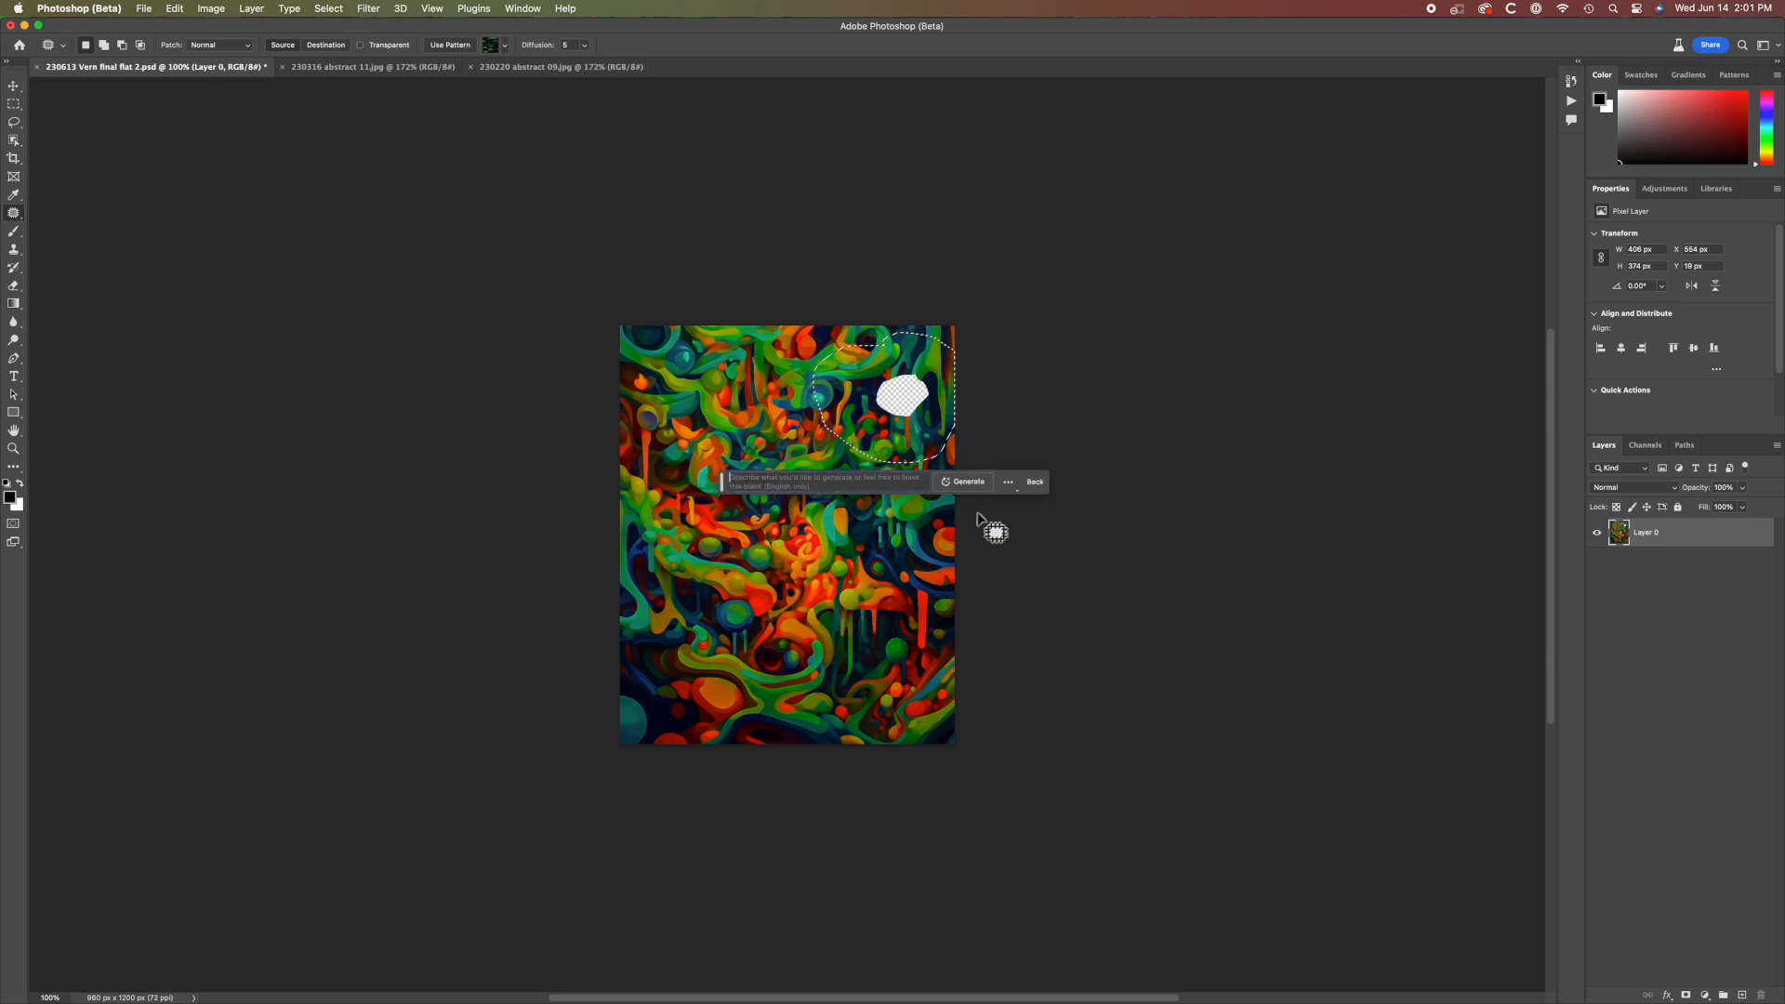
{"action": "left_click", "coordinate": [967, 483]}
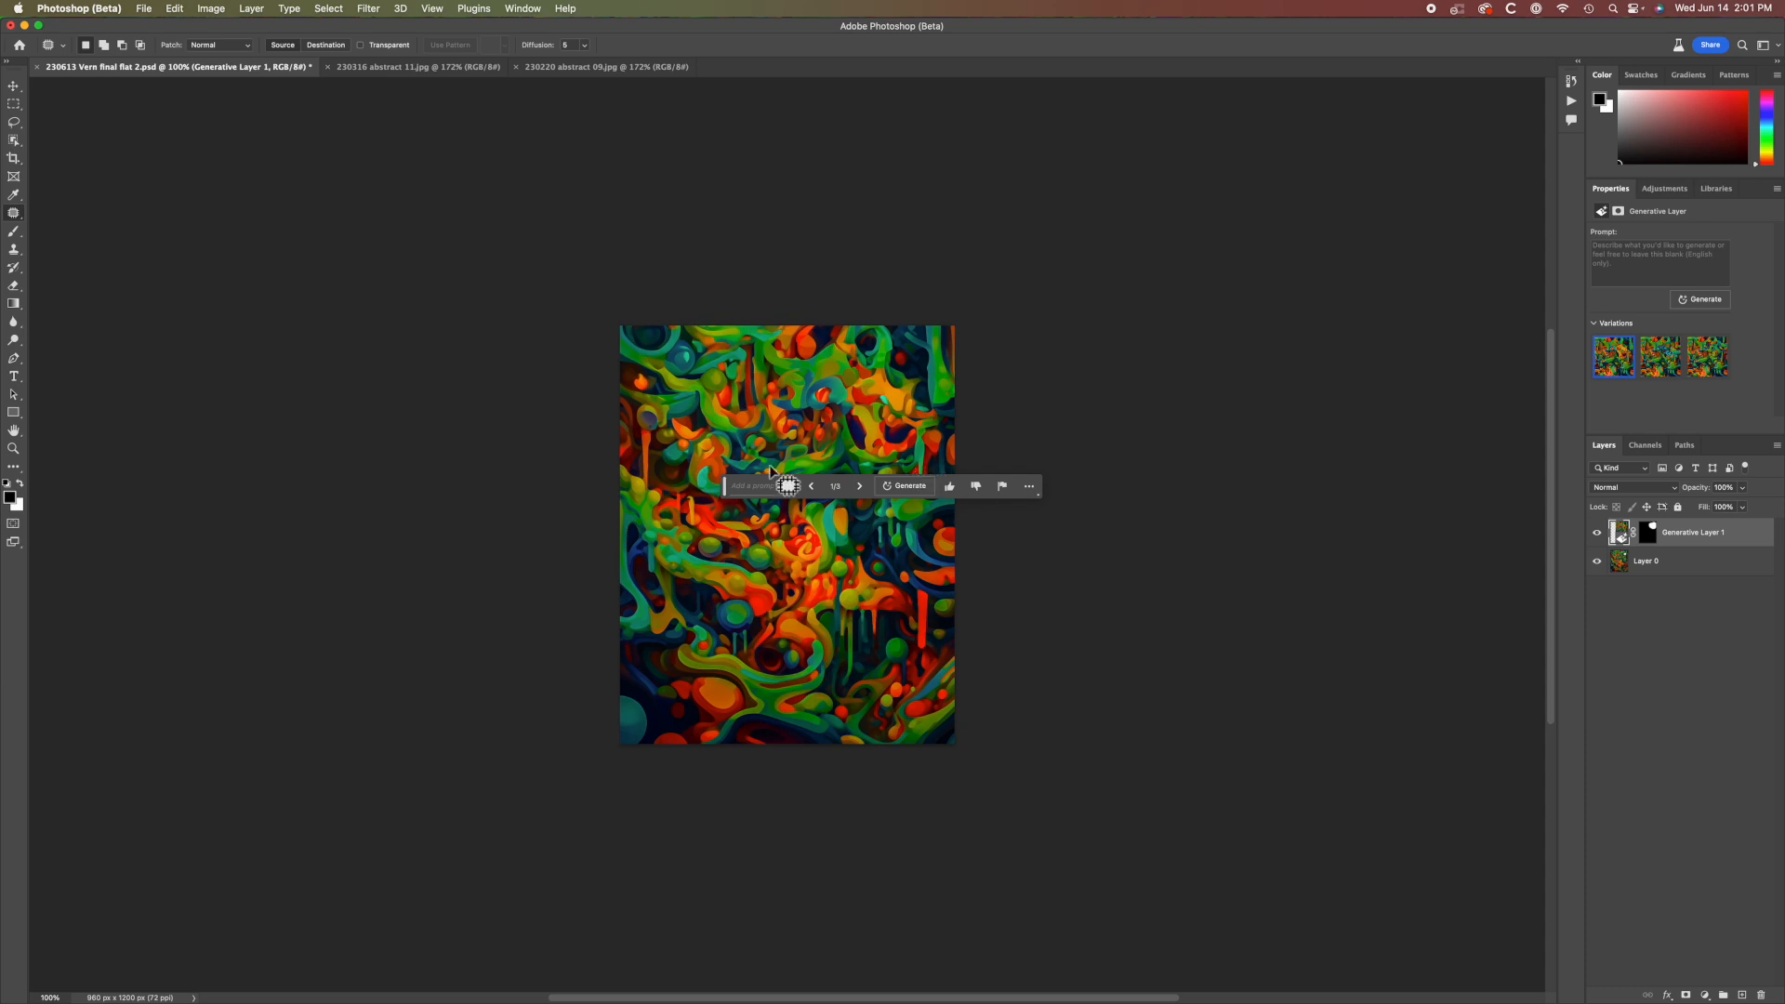
- Compare the new variations for the upper-right area, keep the third one, merge it into the artwork layer and save the document
{"action": "left_click_drag", "start_coordinate": [729, 487], "coordinate": [1013, 427]}
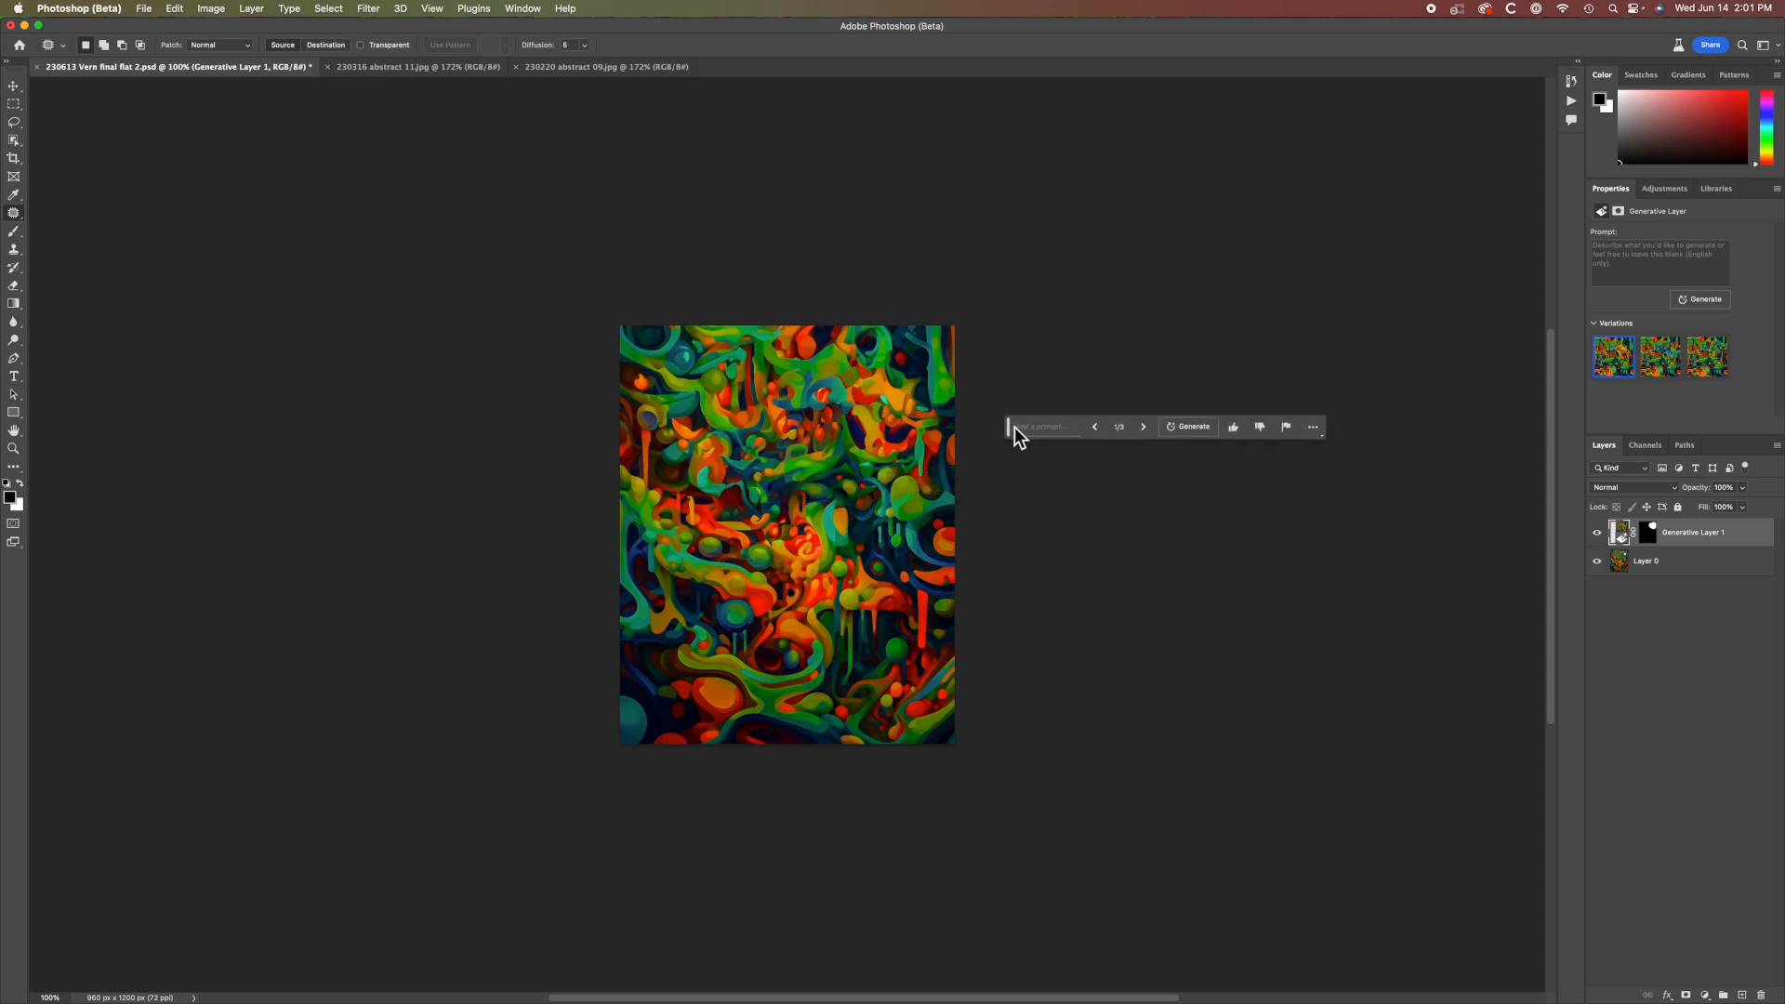
{"action": "left_click", "coordinate": [1663, 368]}
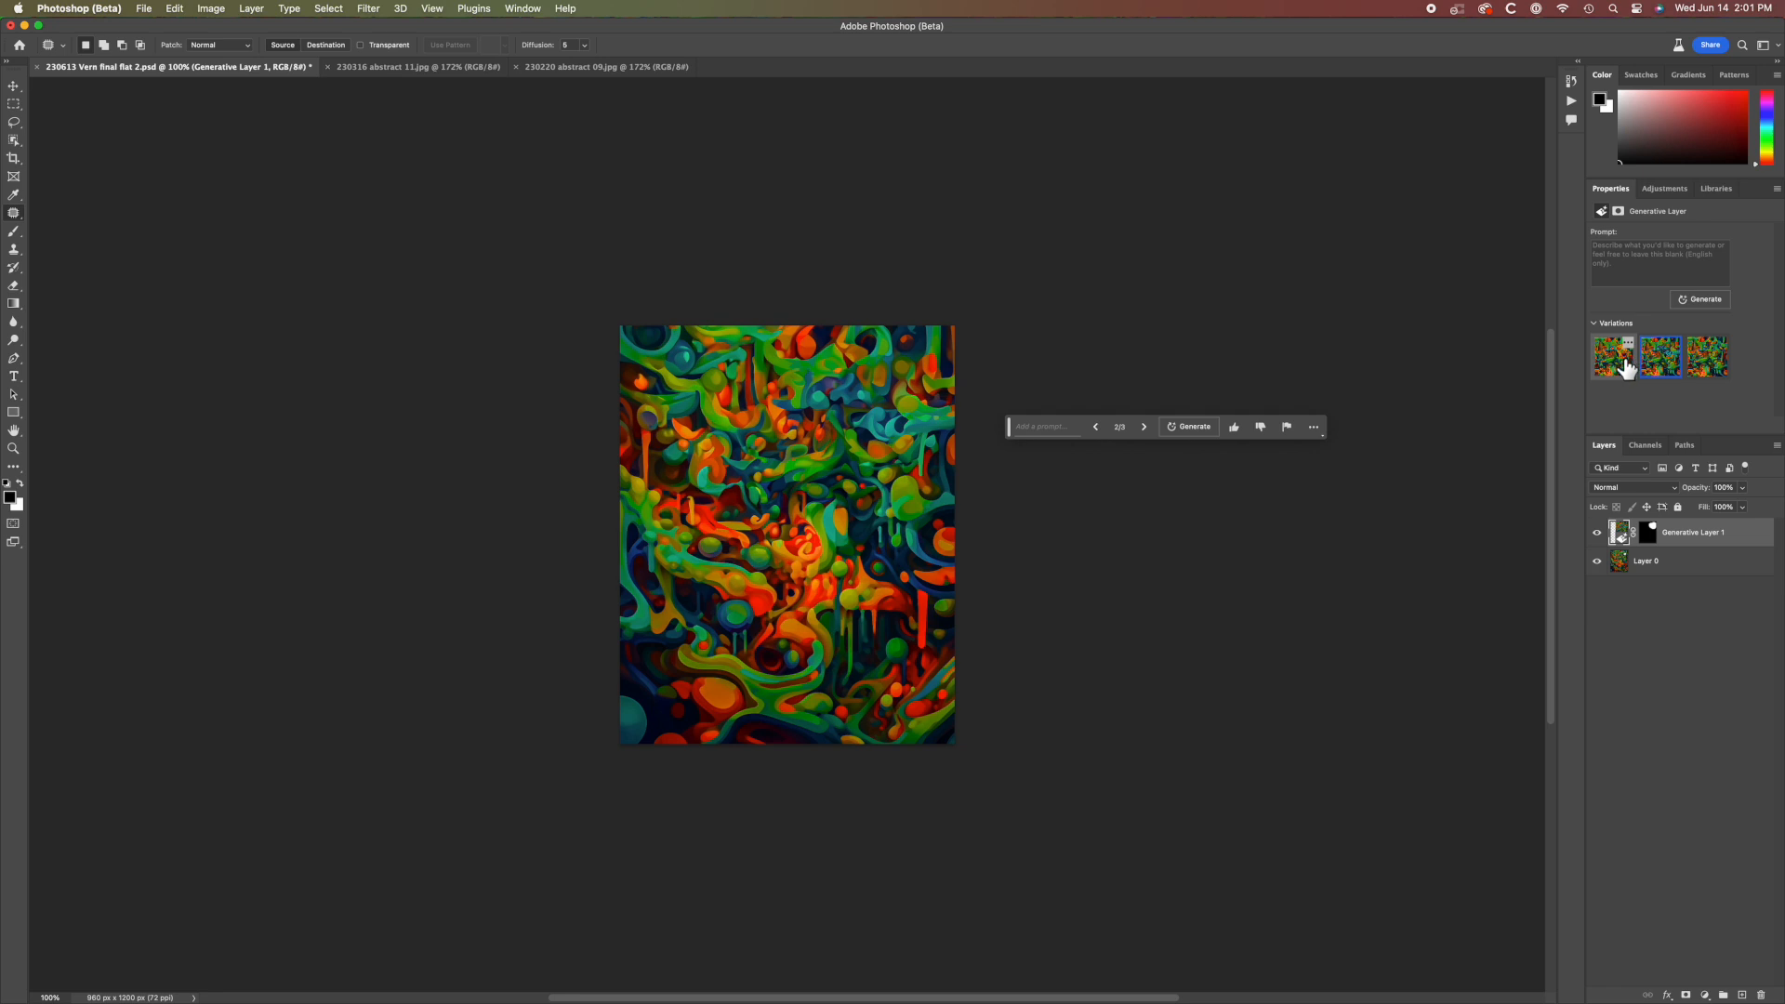
{"action": "left_click", "coordinate": [1623, 368]}
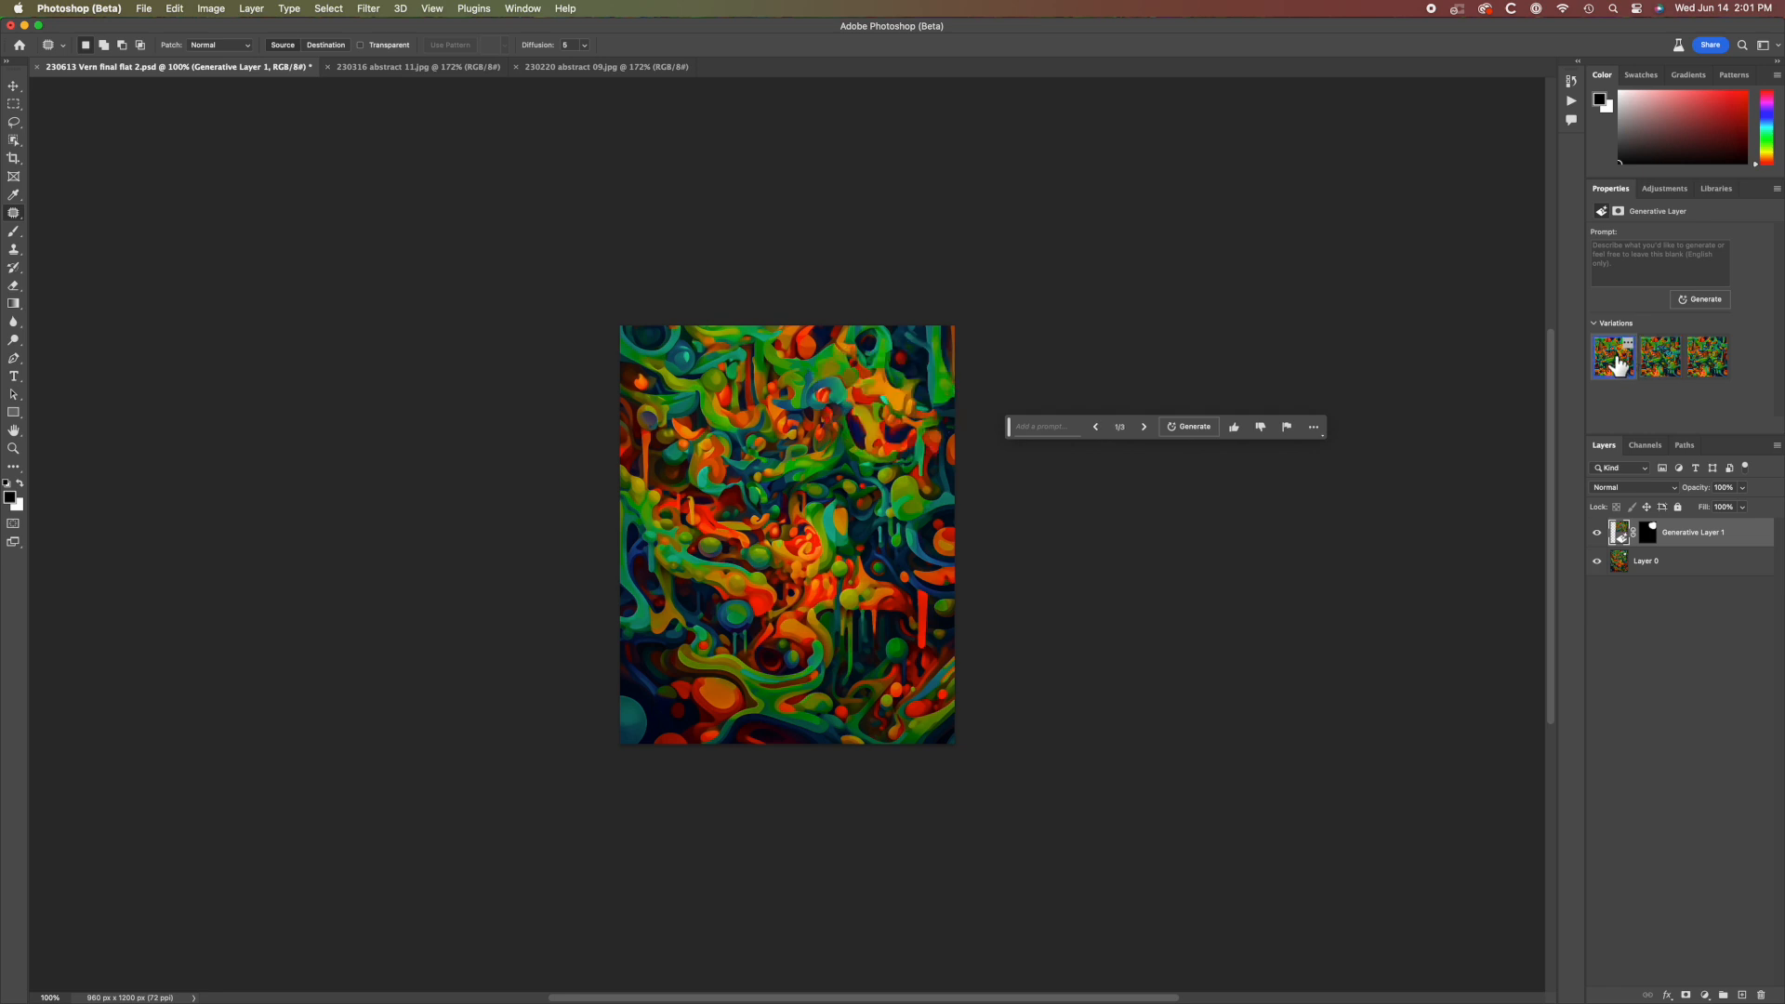
{"action": "left_click", "coordinate": [1709, 363]}
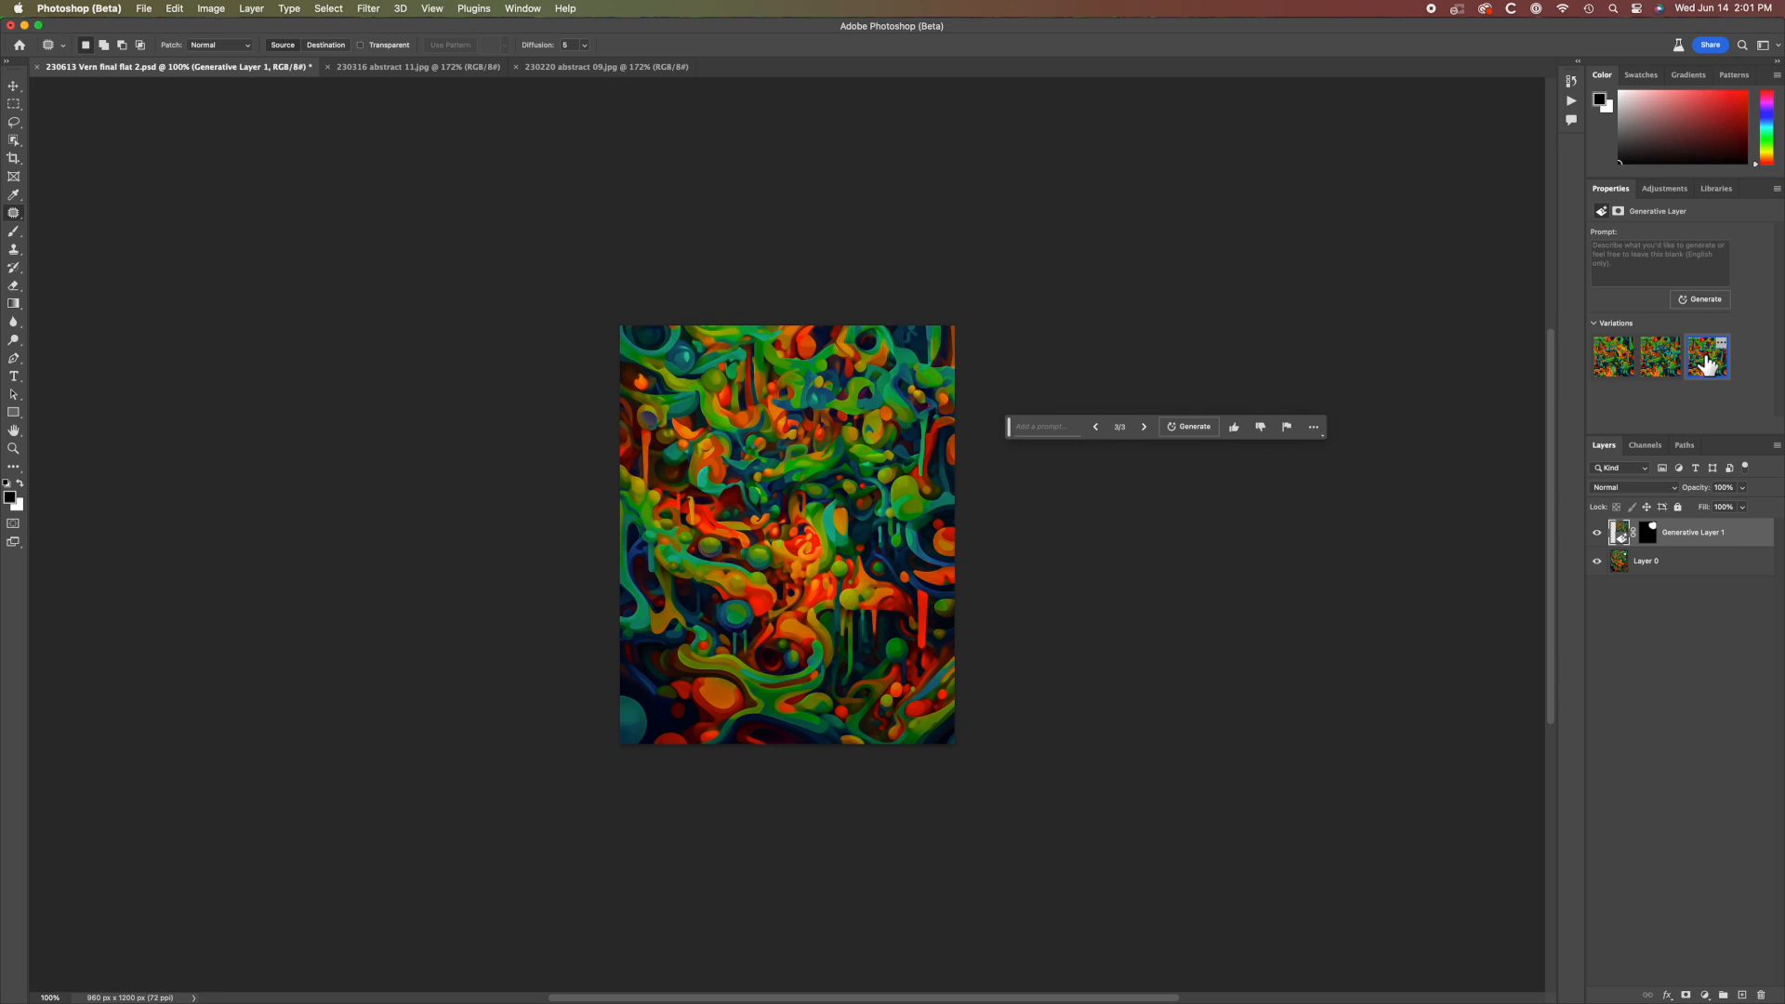
{"action": "left_click", "coordinate": [1664, 362]}
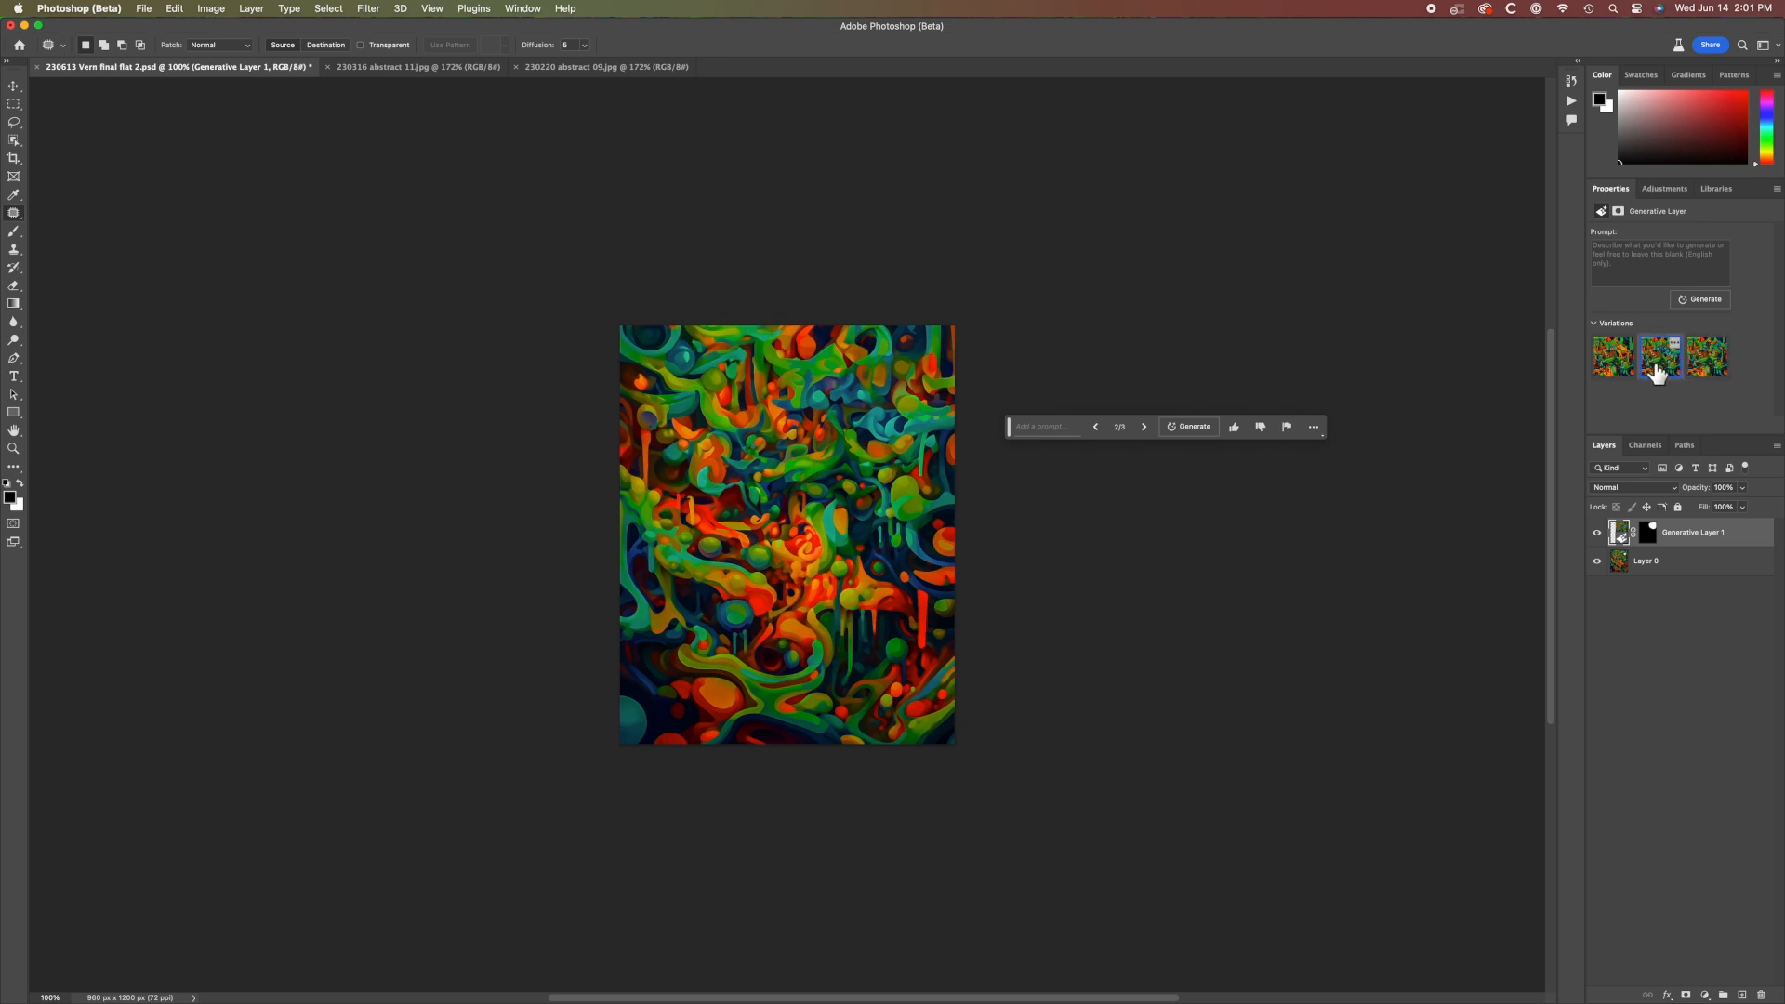
{"action": "left_click", "coordinate": [1618, 365]}
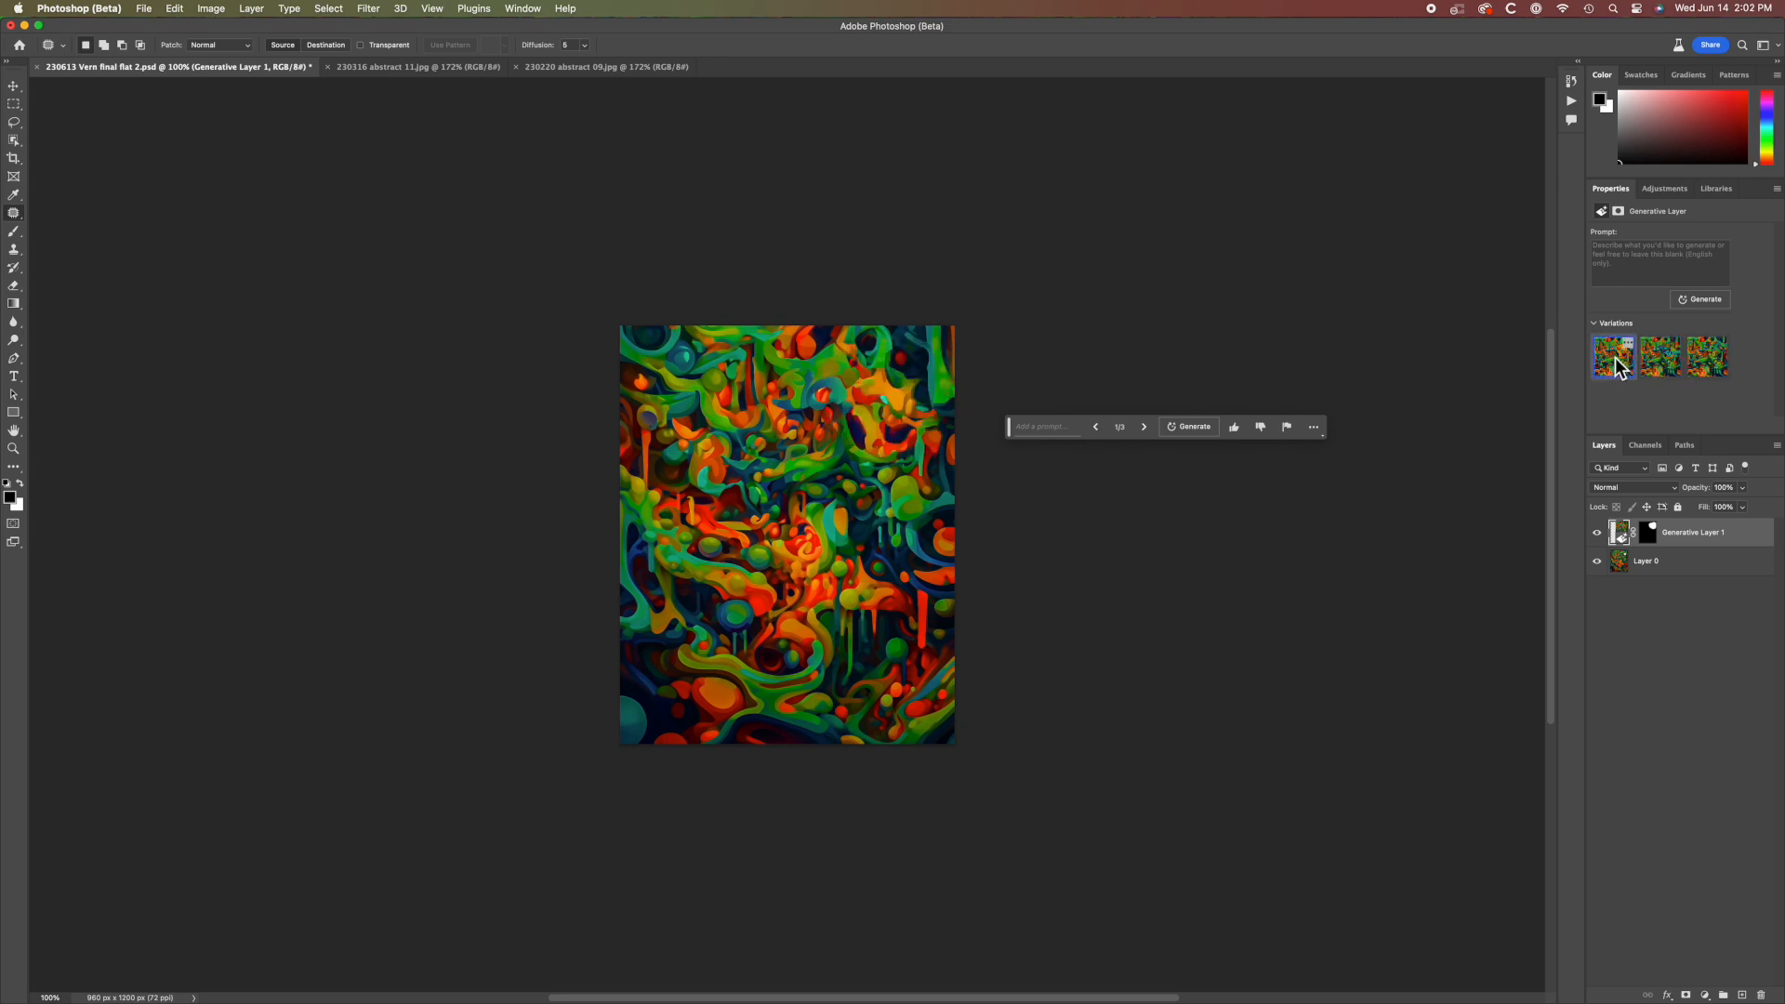
{"action": "left_click", "coordinate": [1714, 364]}
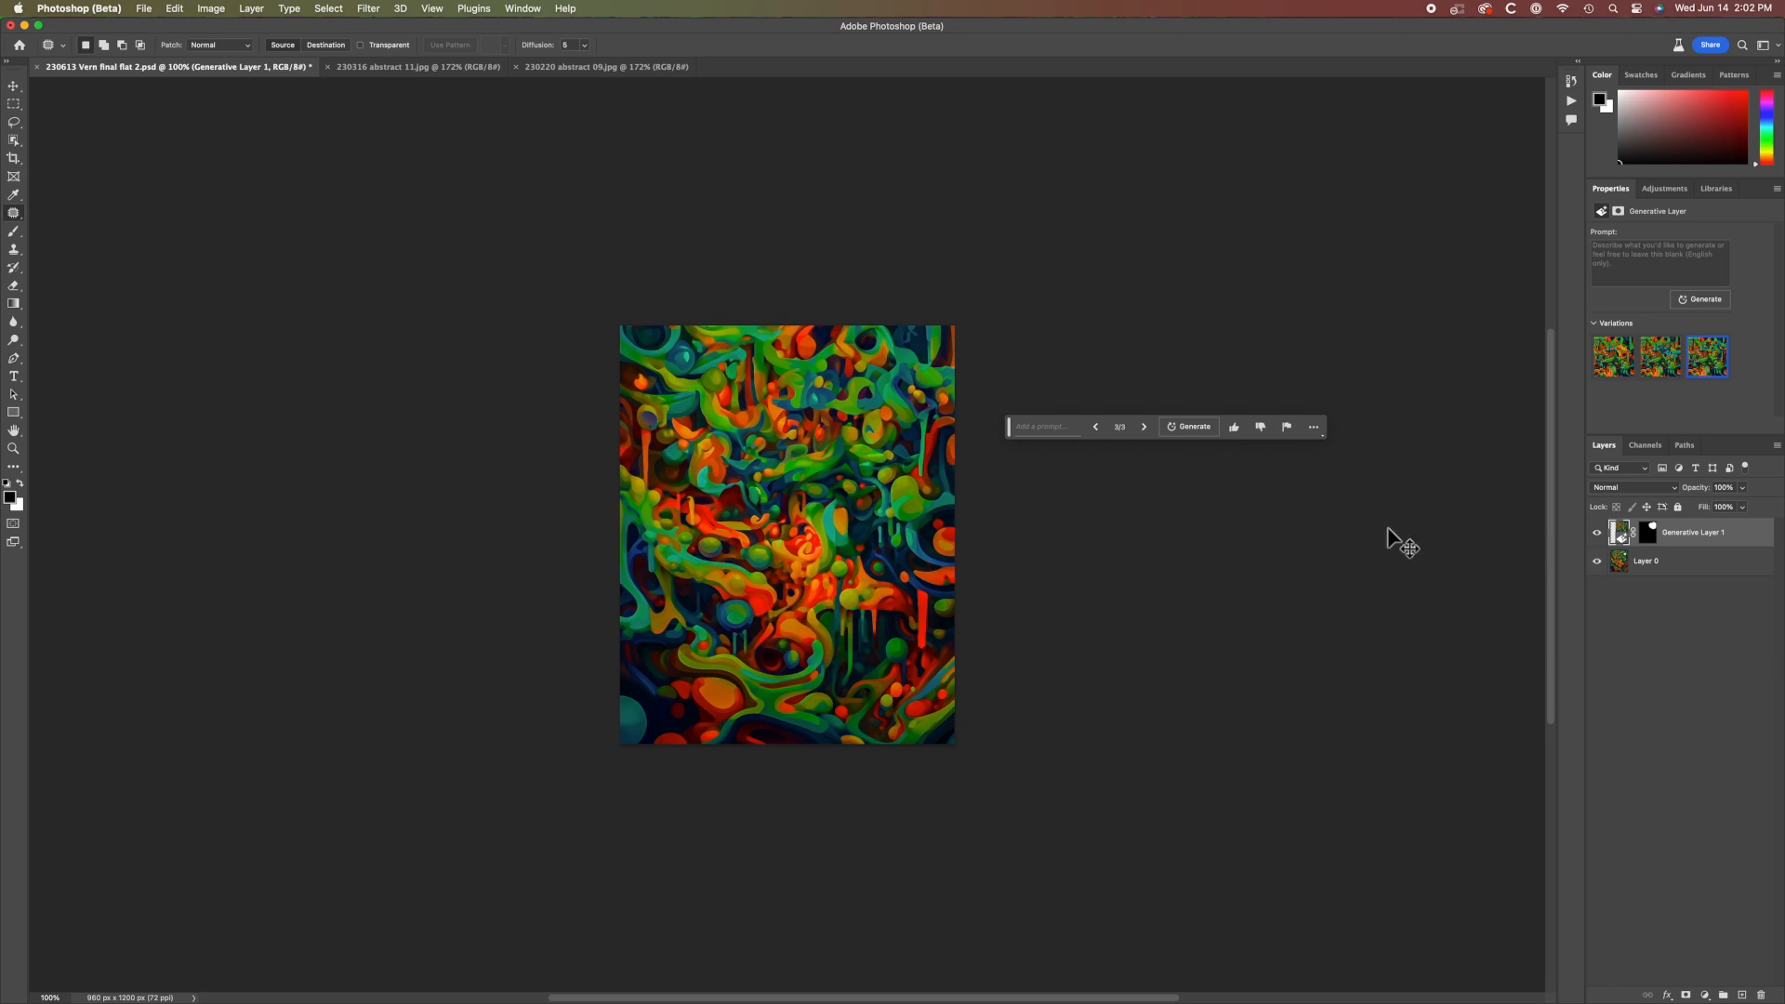
{"action": "key", "text": "super+e"}
{"action": "key", "text": "super+s"}
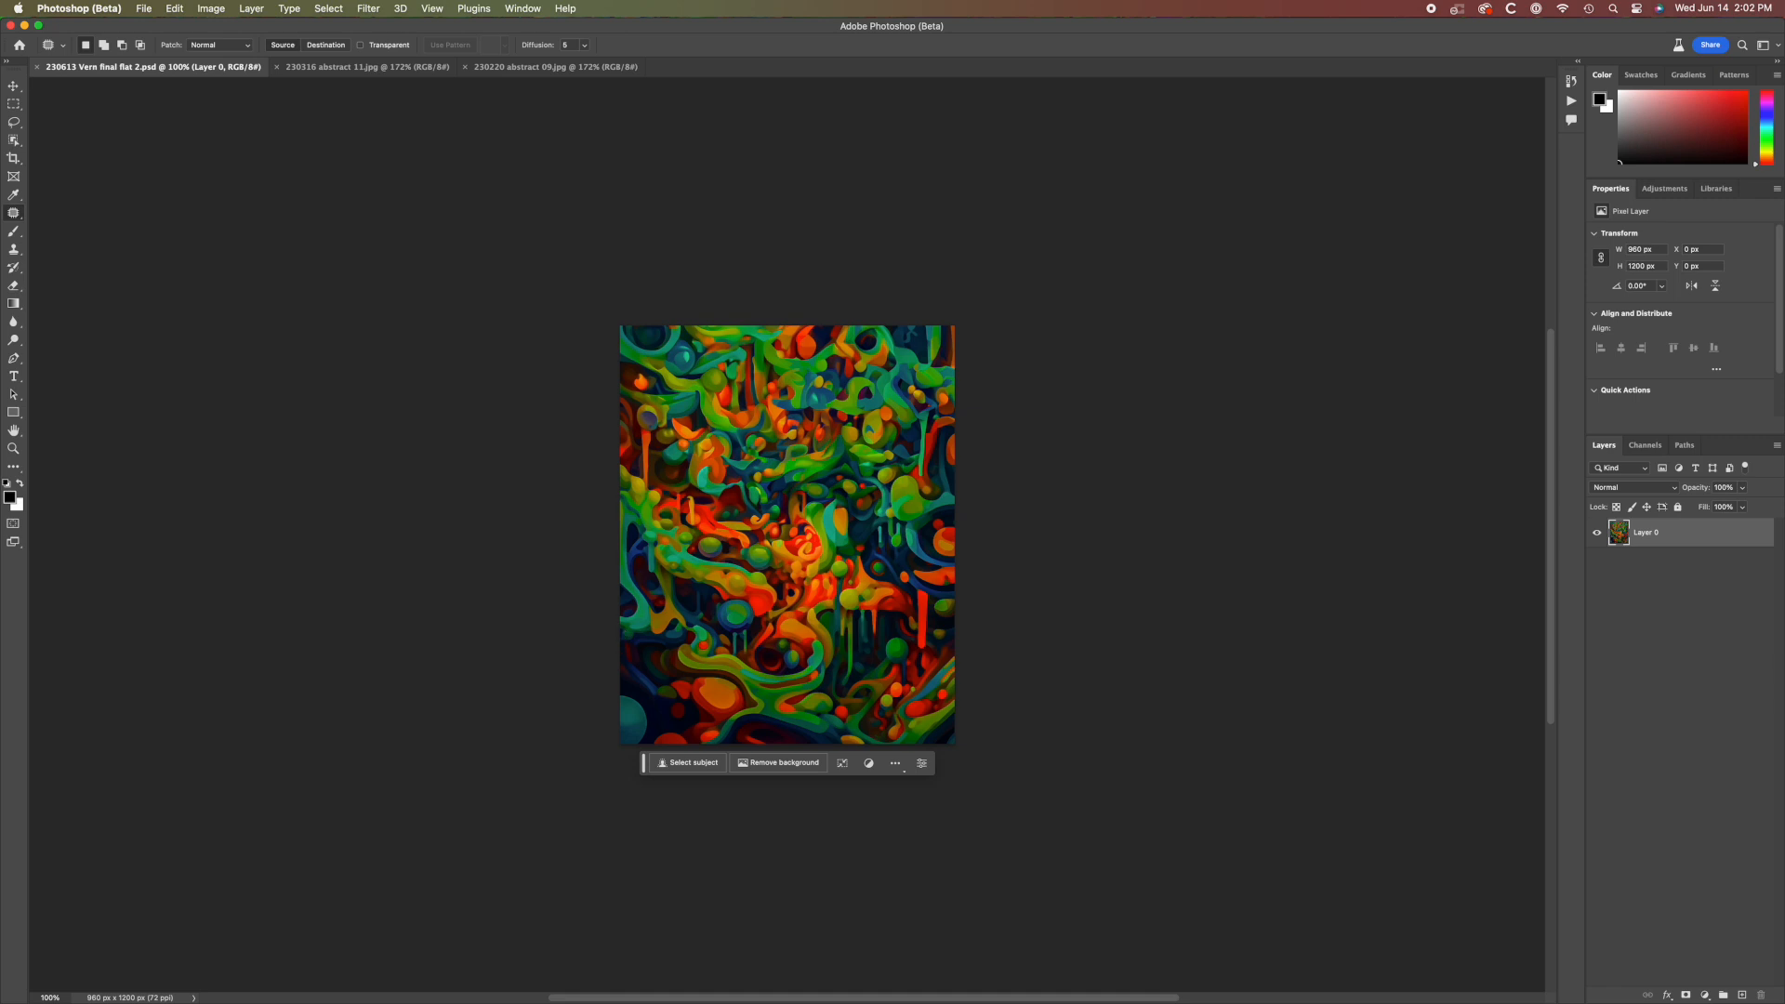
- Select an irregular area about 610 by 324 px in the artwork's lower-left corner, delete it and deselect
{"action": "mouse_move", "coordinate": [599, 620]}
{"action": "left_mouse_down"}
{"action": "mouse_move", "coordinate": [763, 717]}
{"action": "mouse_move", "coordinate": [850, 737]}
{"action": "mouse_move", "coordinate": [844, 753]}
{"action": "mouse_move", "coordinate": [623, 741]}
{"action": "mouse_move", "coordinate": [599, 716]}
{"action": "mouse_move", "coordinate": [610, 639]}
{"action": "left_mouse_up"}
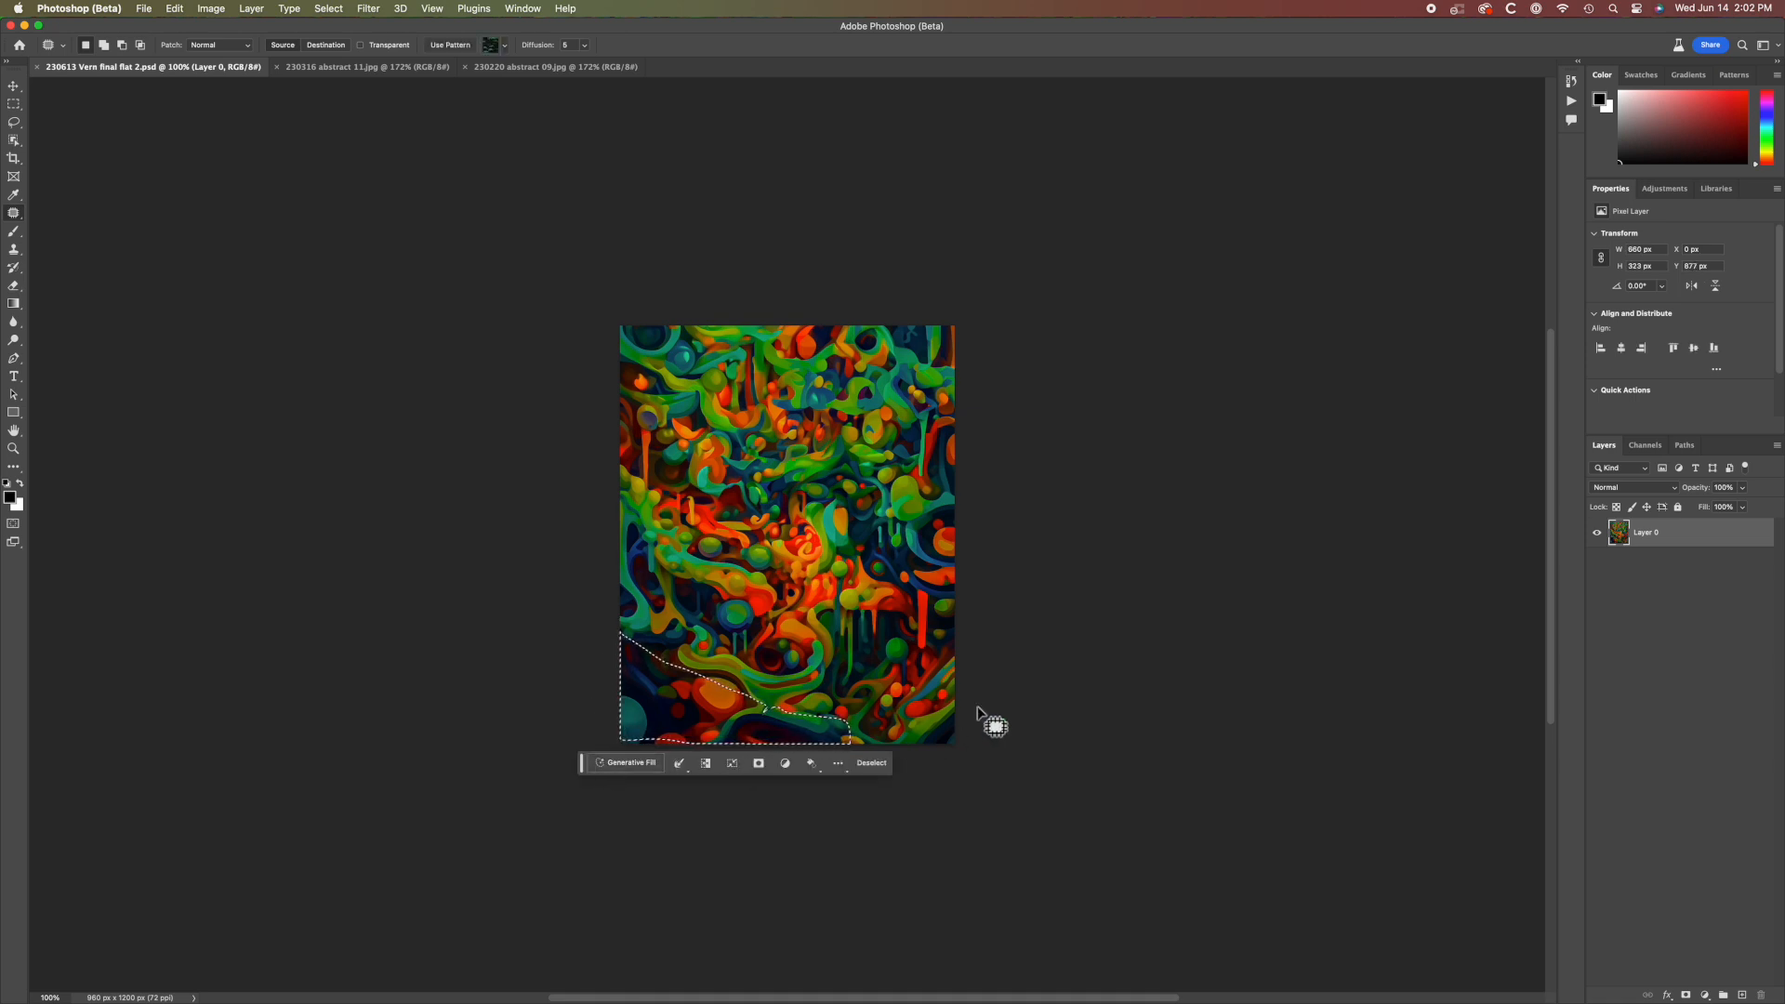
{"action": "key", "text": "super+d"}
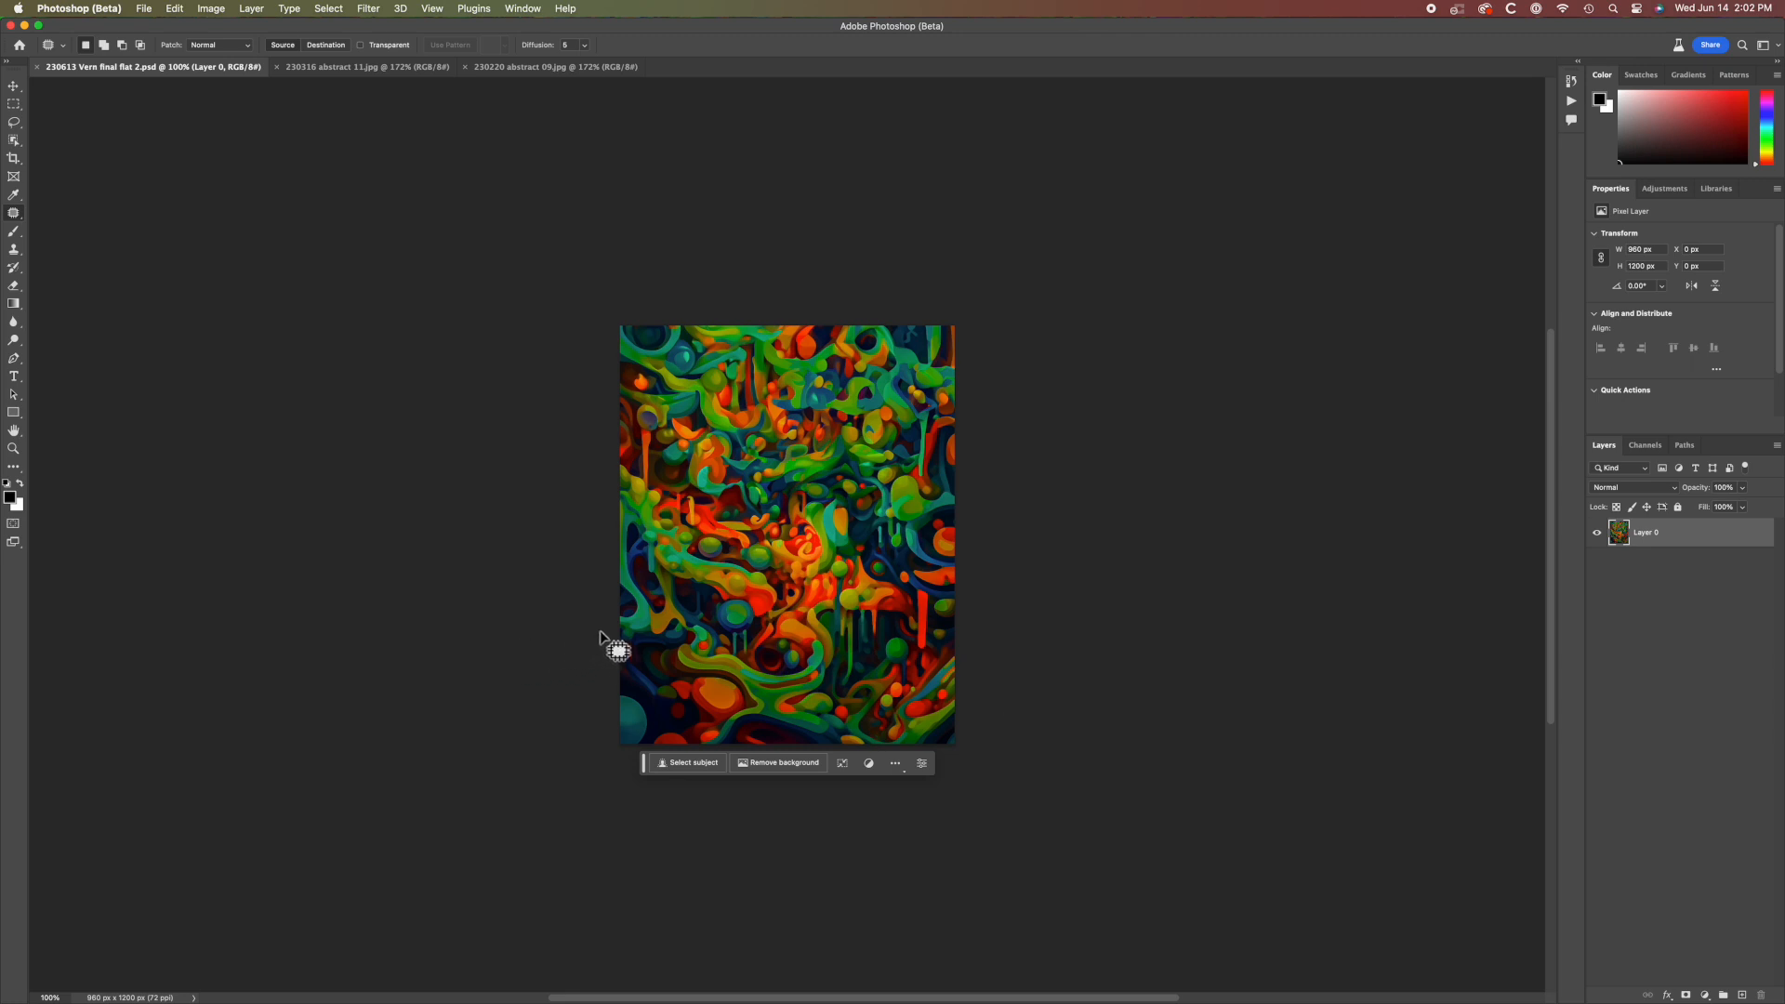
{"action": "mouse_move", "coordinate": [600, 637]}
{"action": "left_mouse_down"}
{"action": "mouse_move", "coordinate": [742, 663]}
{"action": "mouse_move", "coordinate": [829, 724]}
{"action": "mouse_move", "coordinate": [833, 750]}
{"action": "mouse_move", "coordinate": [611, 759]}
{"action": "mouse_move", "coordinate": [587, 638]}
{"action": "left_mouse_up"}
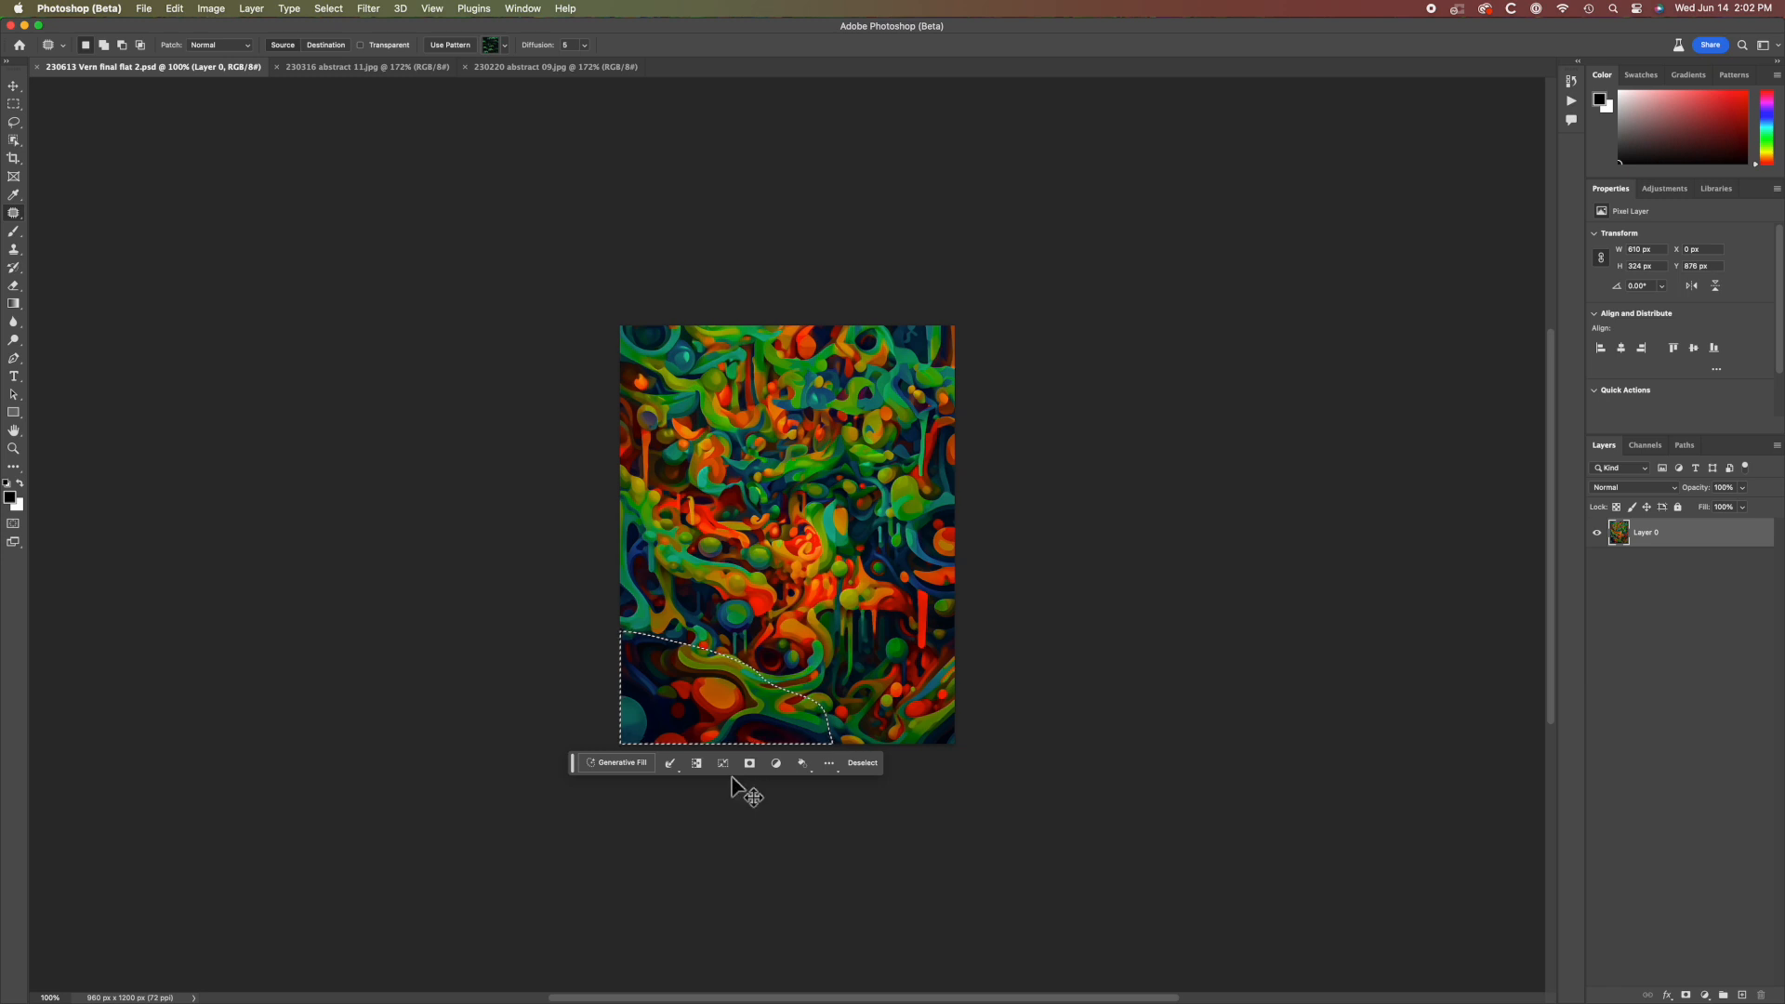
{"action": "key", "text": "Delete"}
{"action": "key", "text": "super+d"}
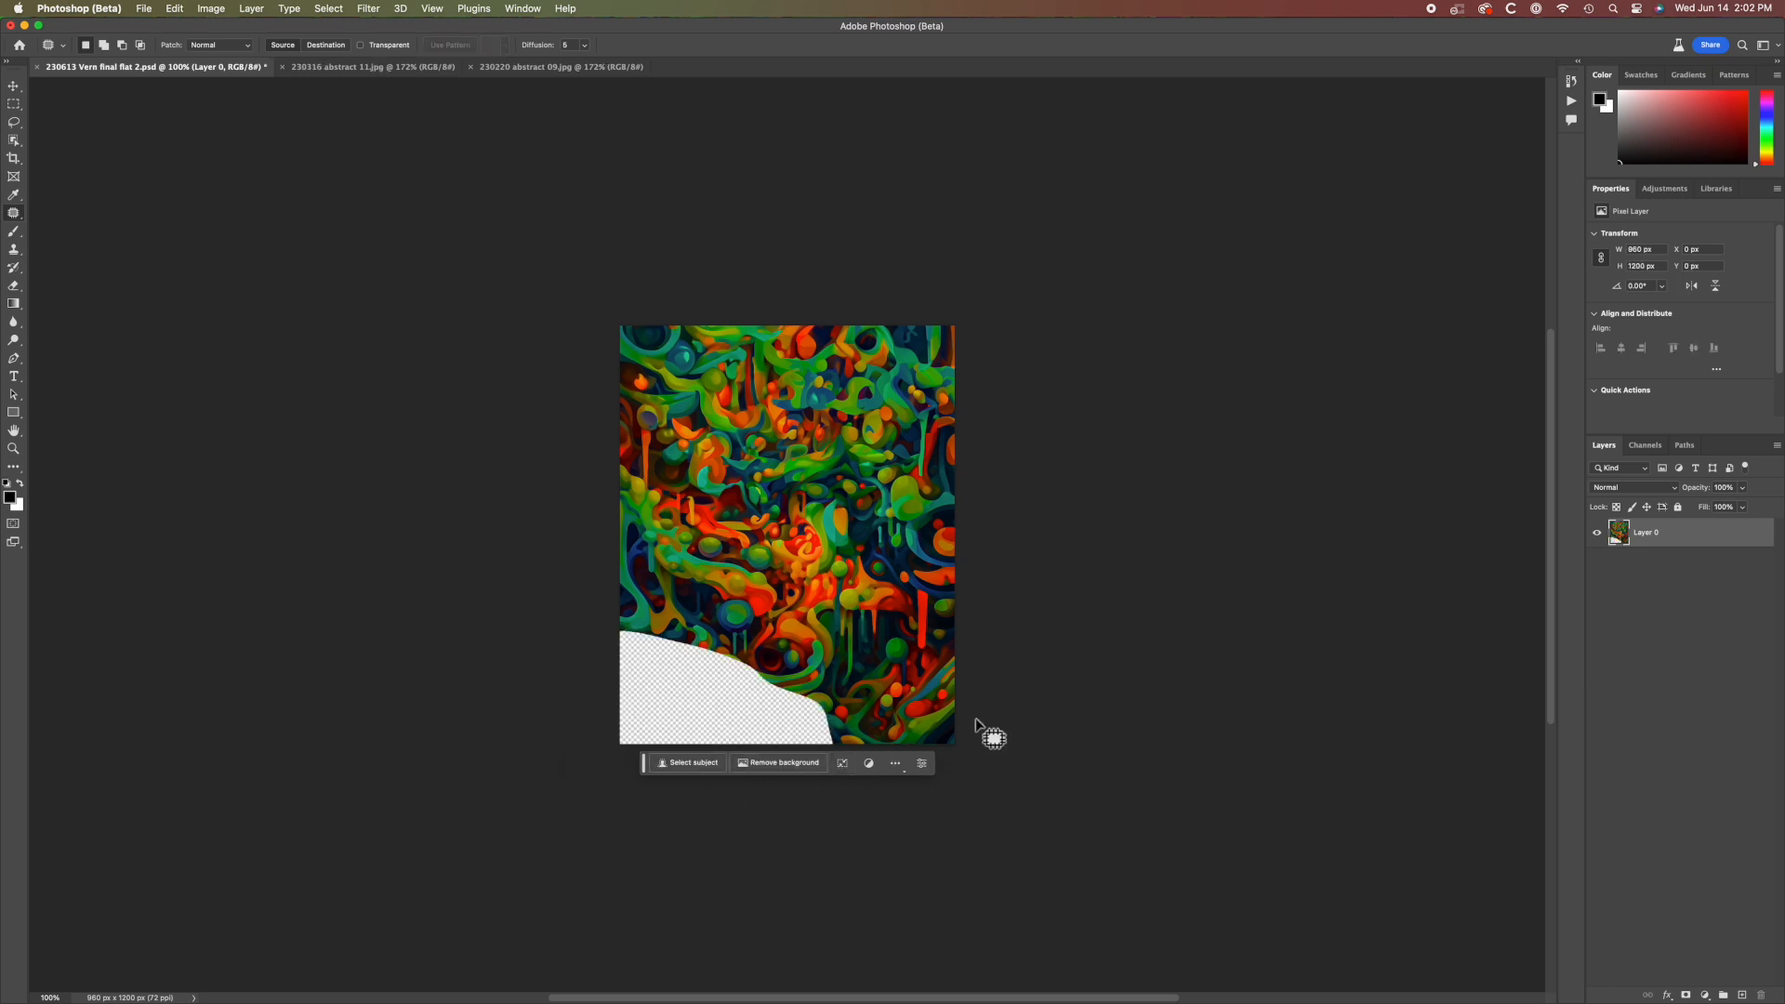
- Generate a promptless fill over an area about 737 by 562 px around the lower-left hole, and compare it with the generative layer hidden
{"action": "left_click", "coordinate": [598, 550]}
{"action": "mouse_move", "coordinate": [598, 549]}
{"action": "left_mouse_down"}
{"action": "mouse_move", "coordinate": [752, 586]}
{"action": "mouse_move", "coordinate": [827, 638]}
{"action": "mouse_move", "coordinate": [857, 664]}
{"action": "mouse_move", "coordinate": [884, 762]}
{"action": "mouse_move", "coordinate": [587, 751]}
{"action": "mouse_move", "coordinate": [599, 552]}
{"action": "left_mouse_up"}
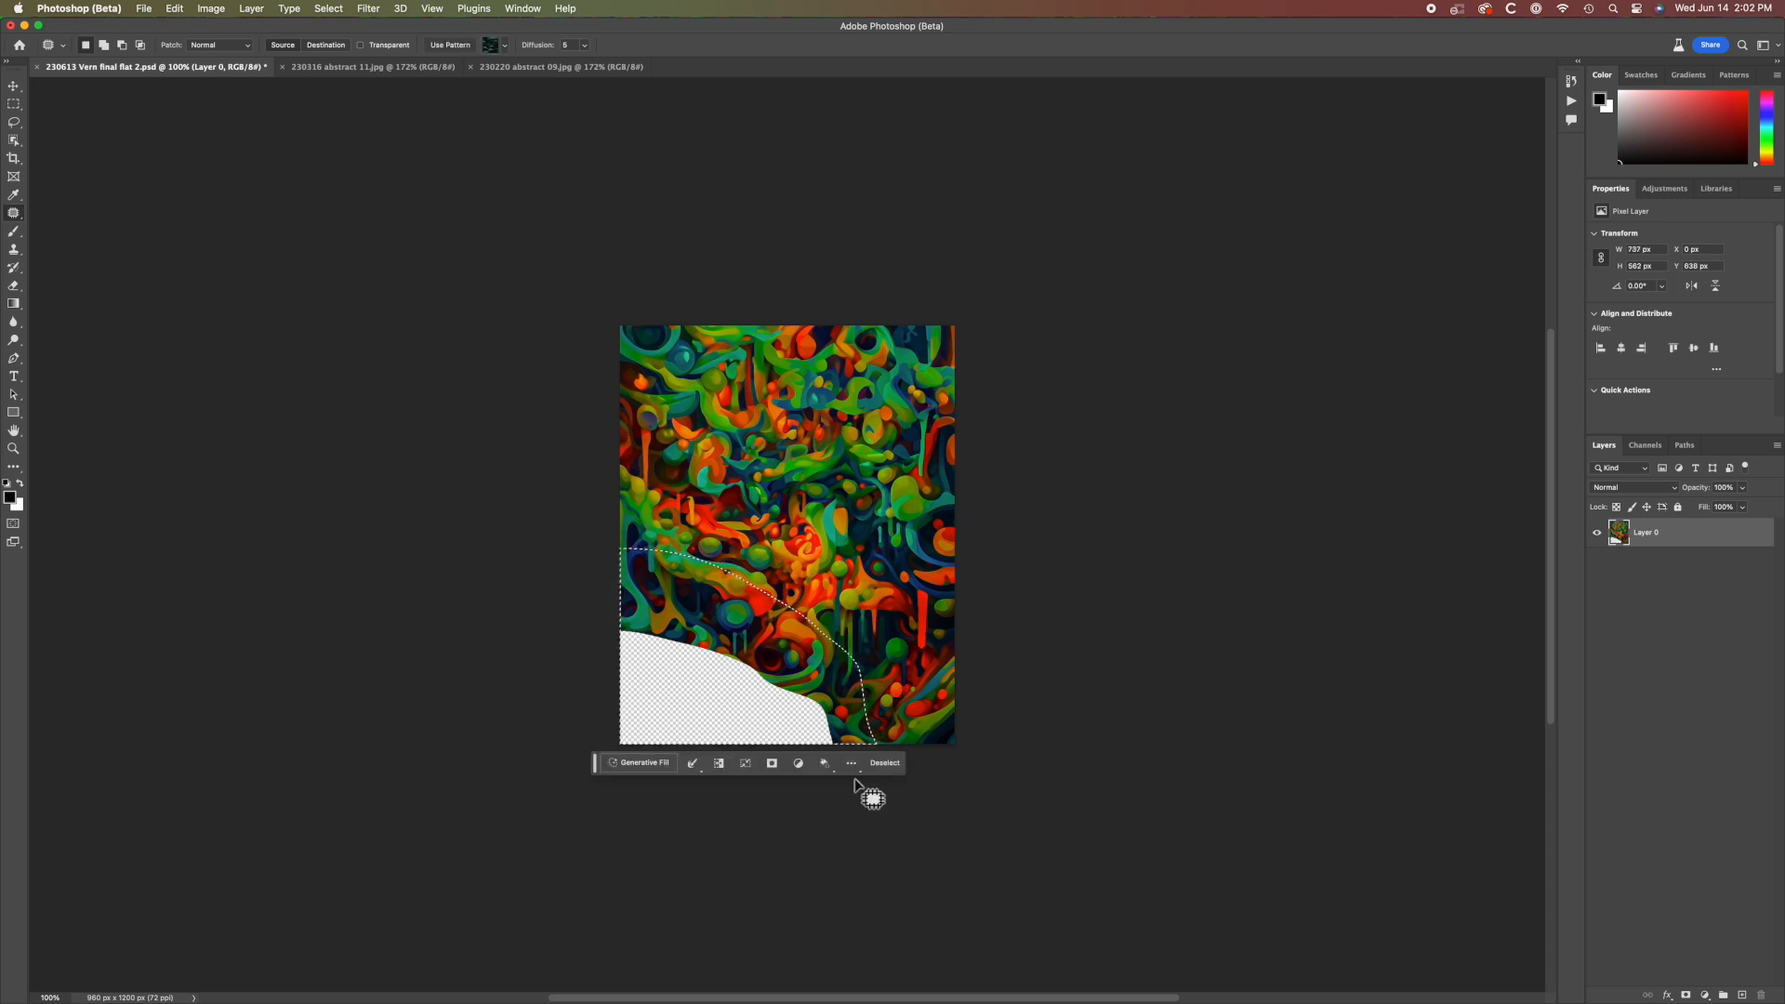
{"action": "left_click", "coordinate": [648, 764]}
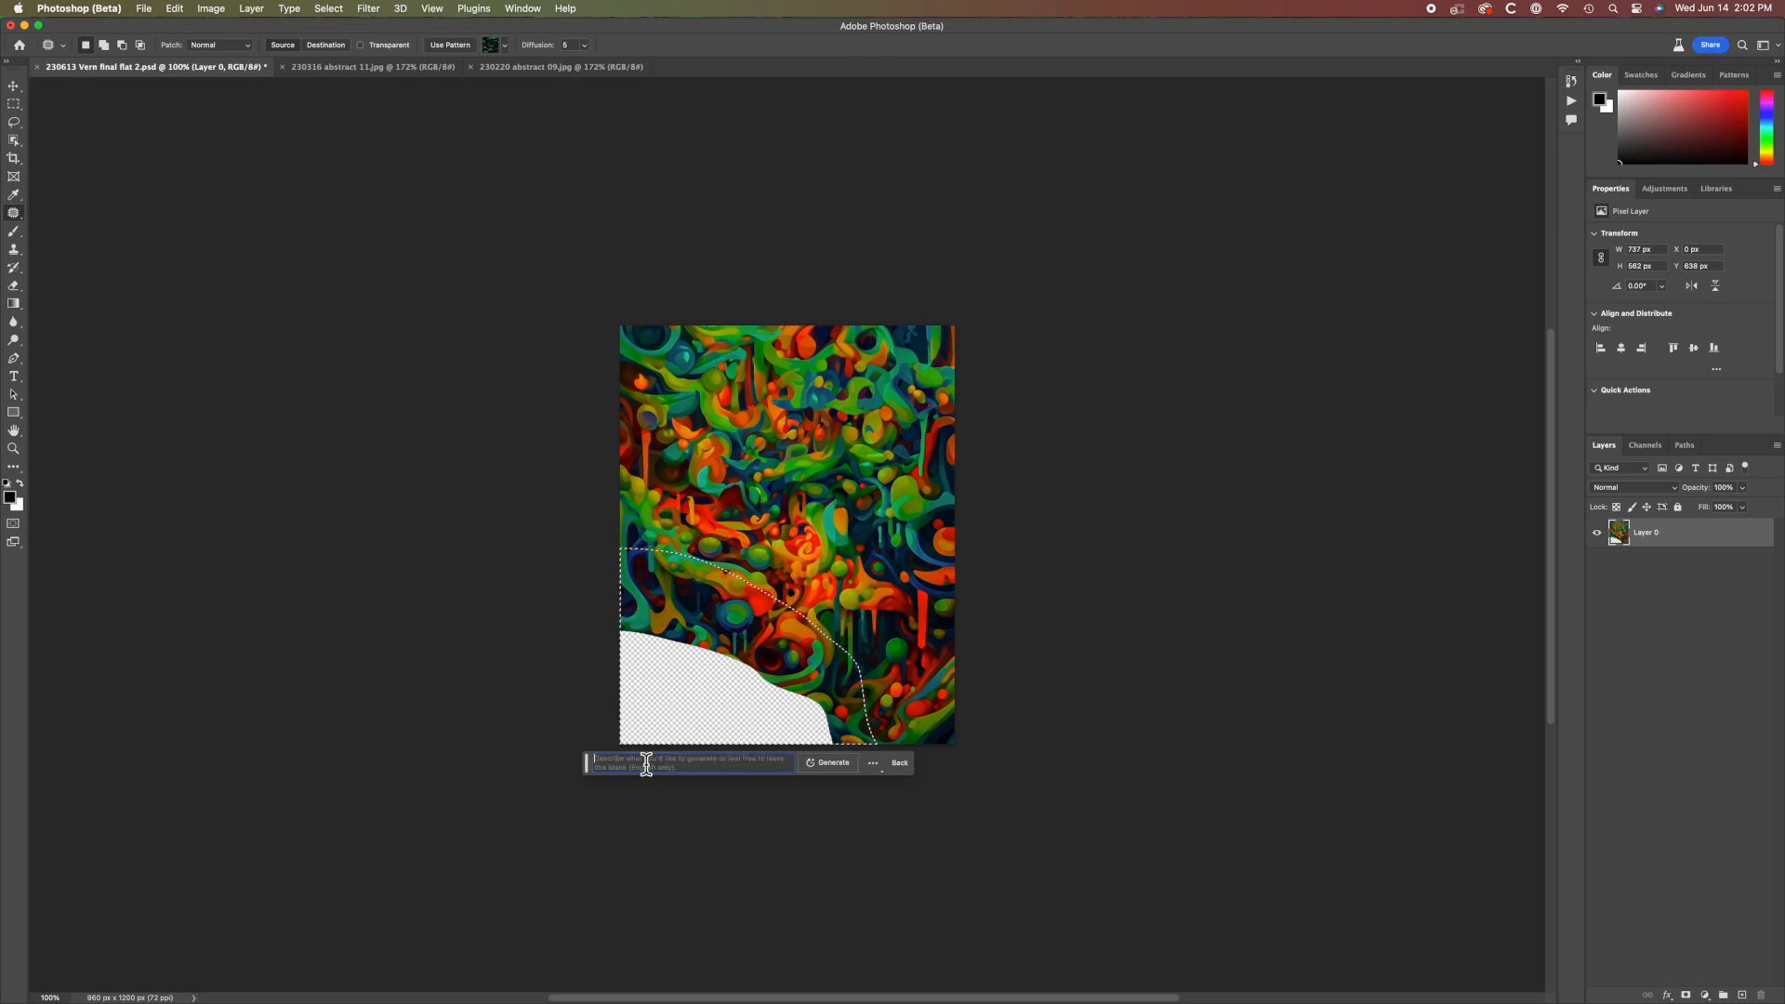
{"action": "left_click", "coordinate": [835, 764]}
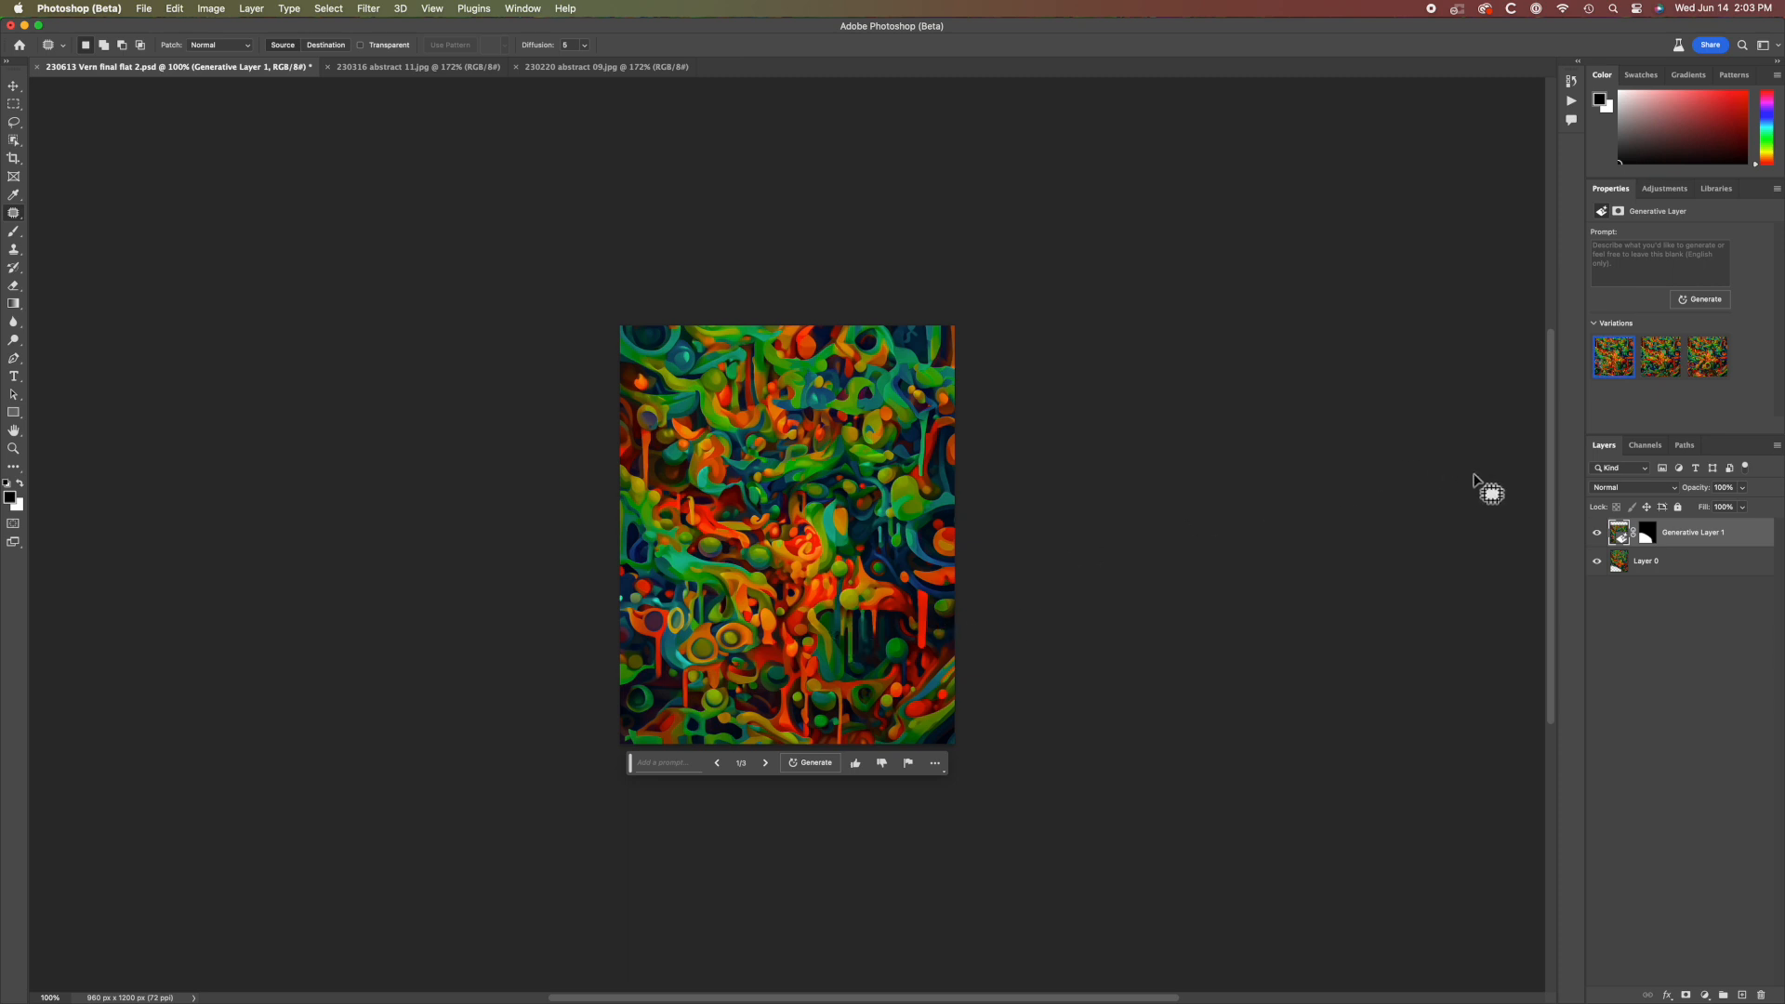
{"action": "left_click", "coordinate": [1597, 533]}
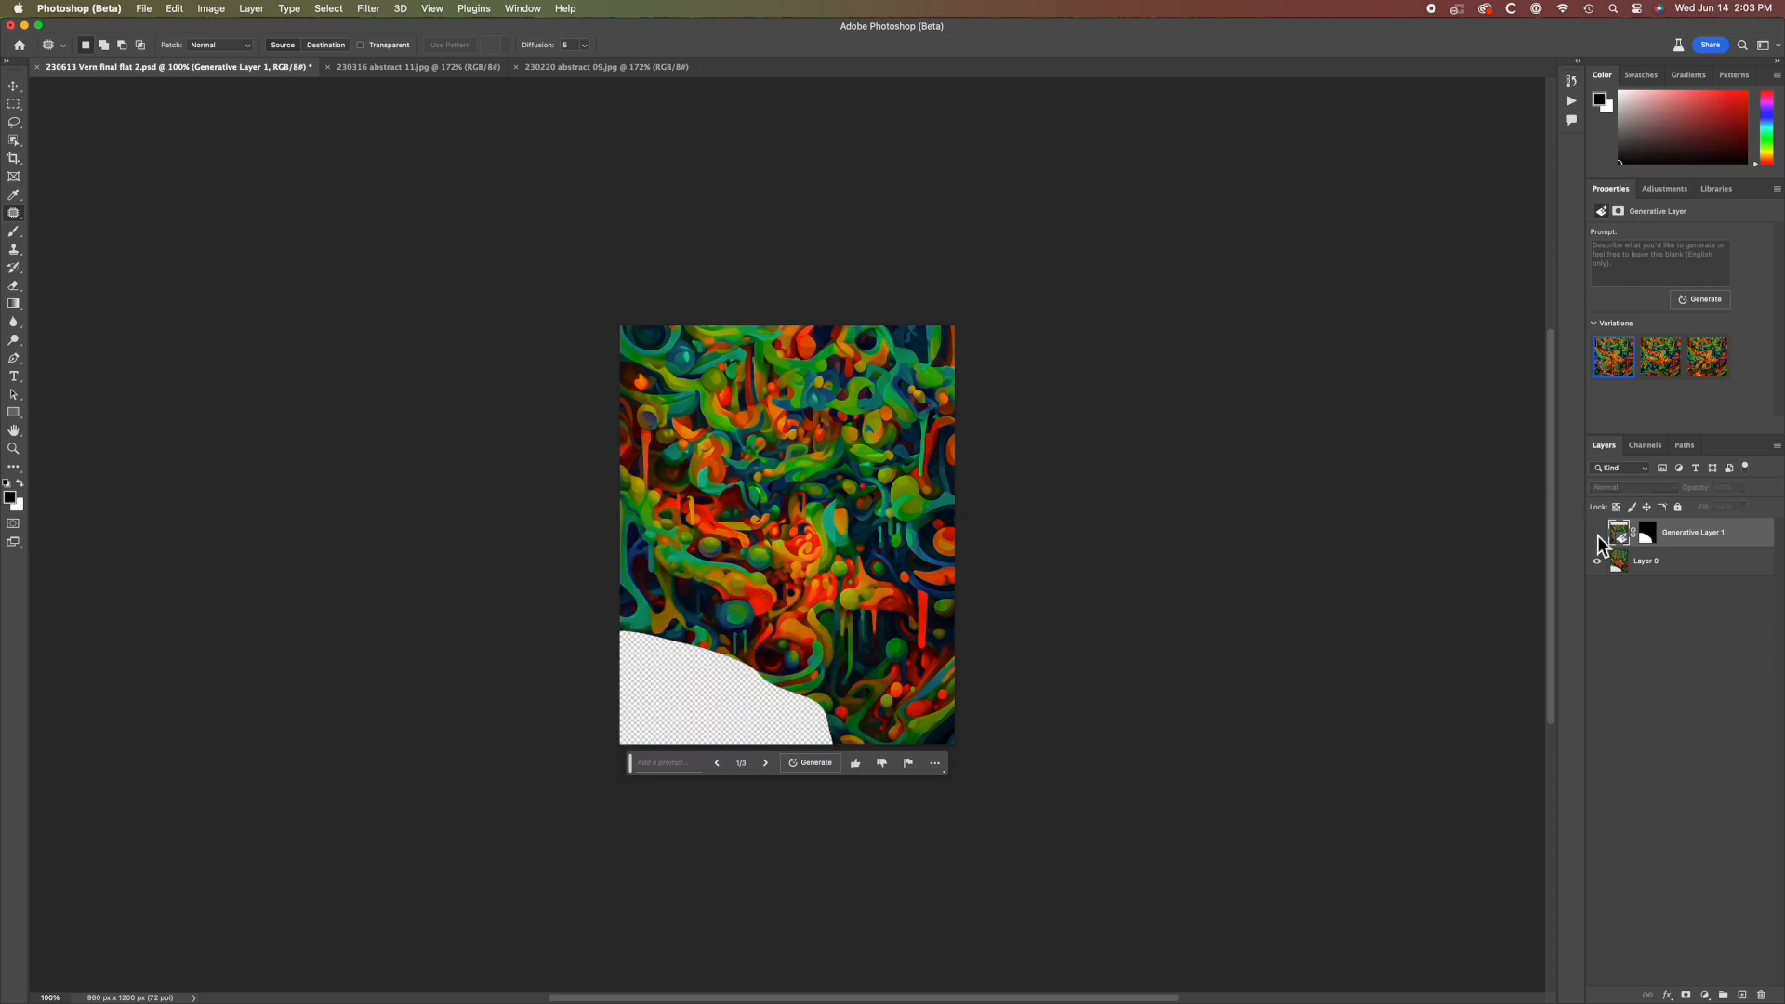
{"action": "left_click", "coordinate": [1597, 533]}
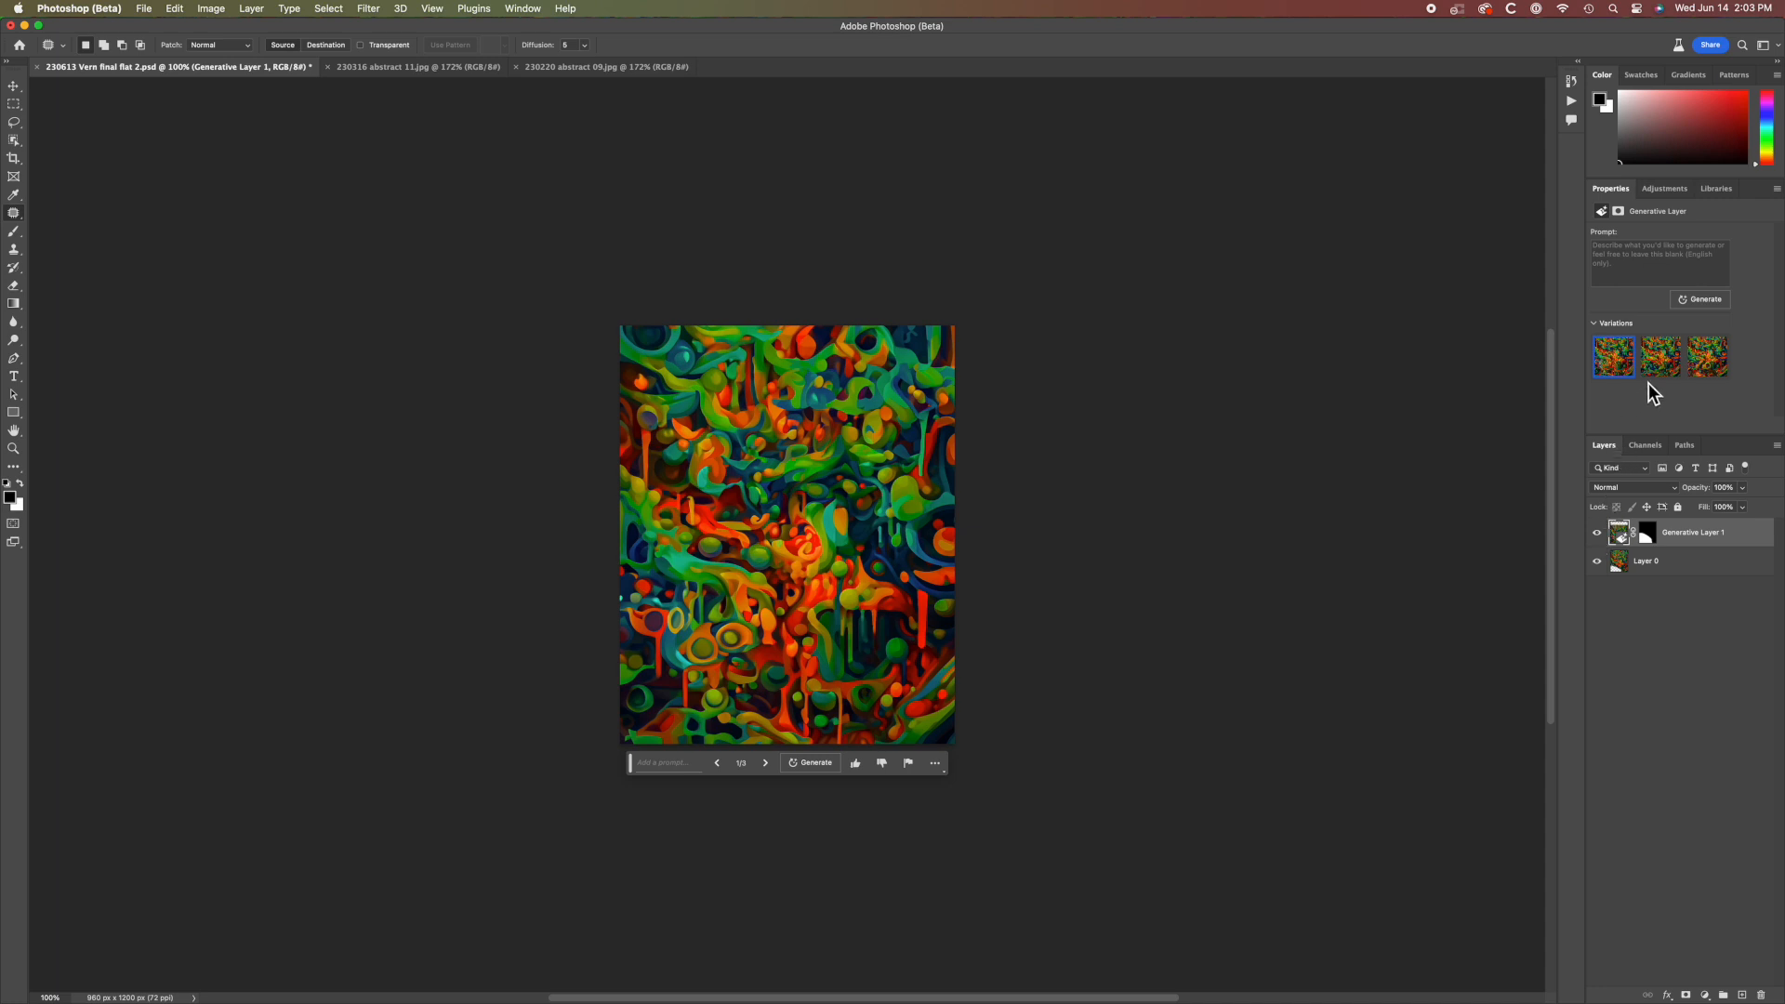
- Compare the three variations for the lower-left area, keep the first one, merge it into the artwork layer and save the document
{"action": "left_click", "coordinate": [1661, 362]}
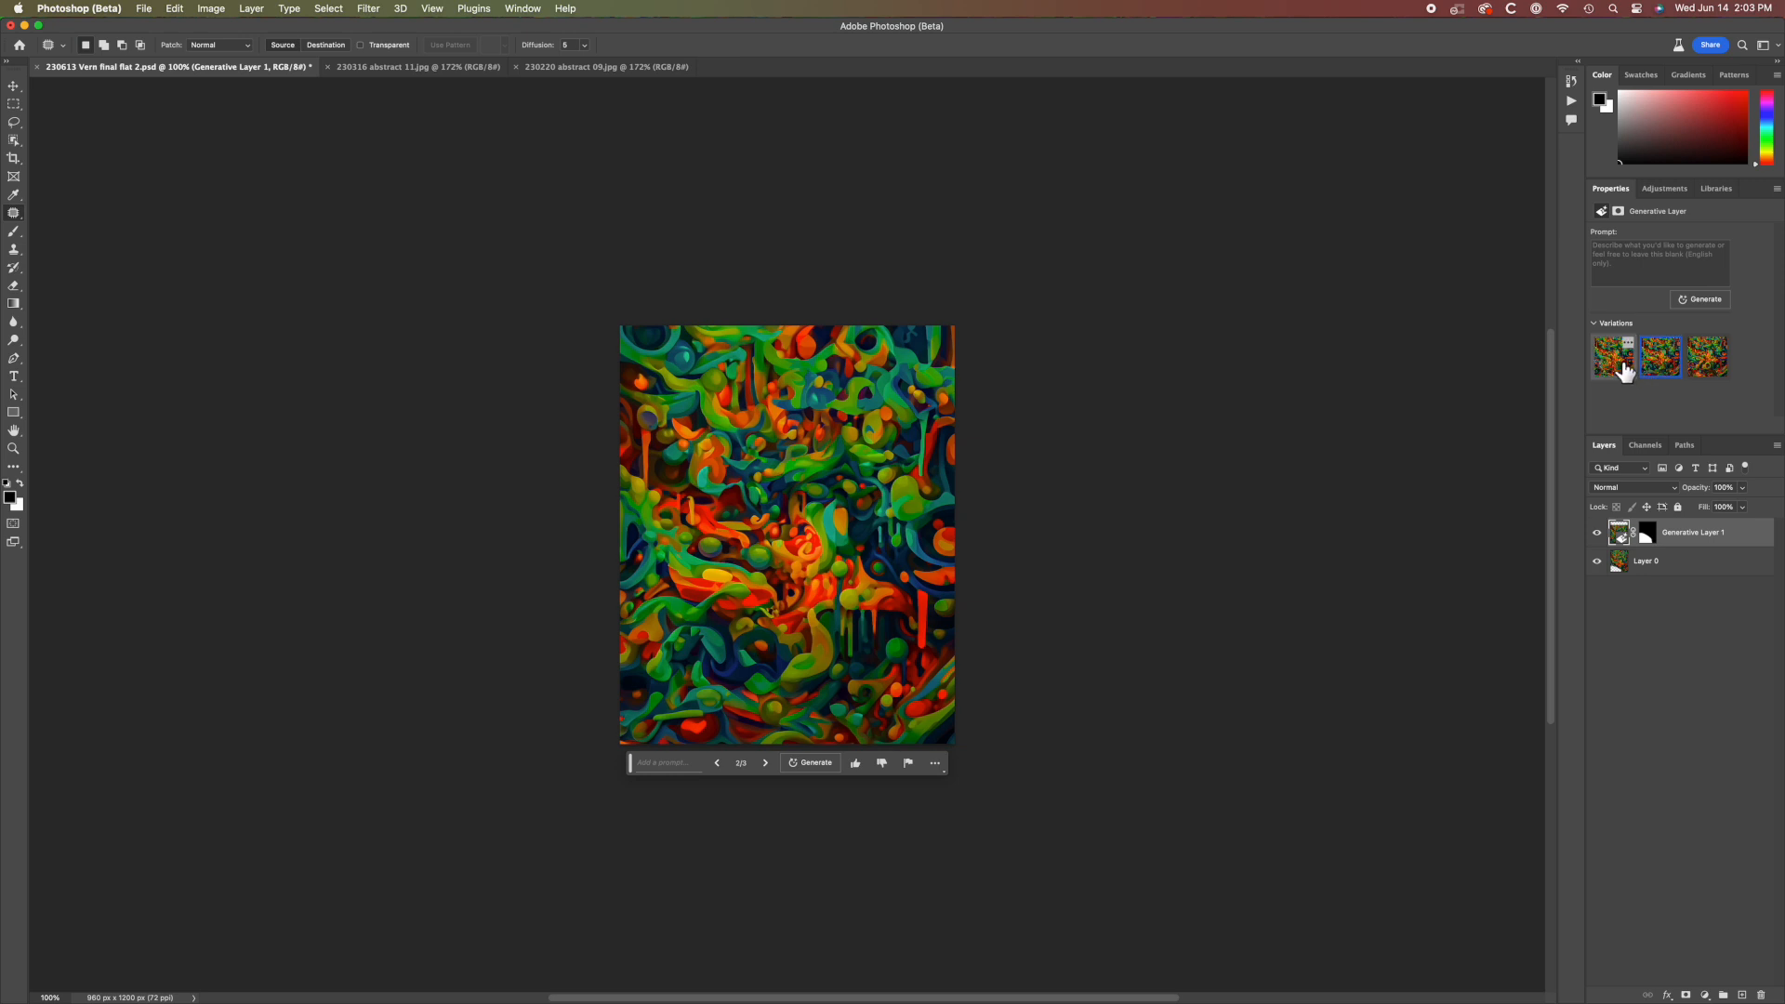
{"action": "left_click", "coordinate": [1624, 370]}
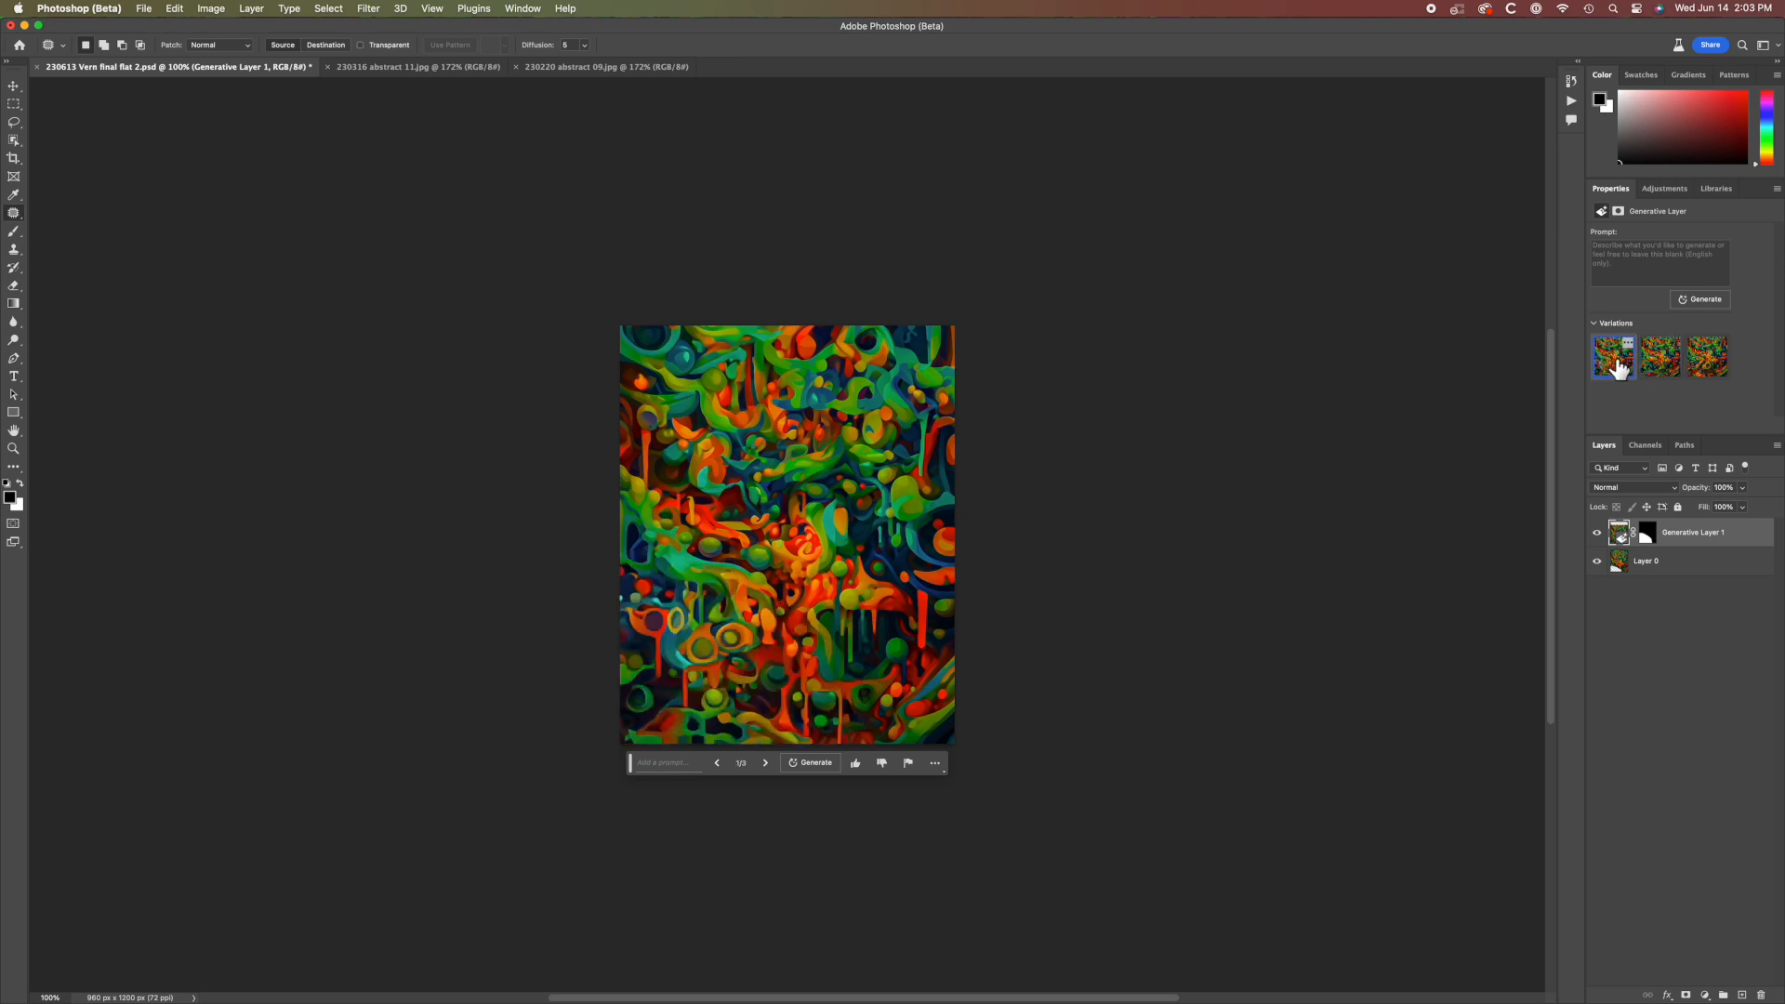
{"action": "left_click", "coordinate": [1718, 366]}
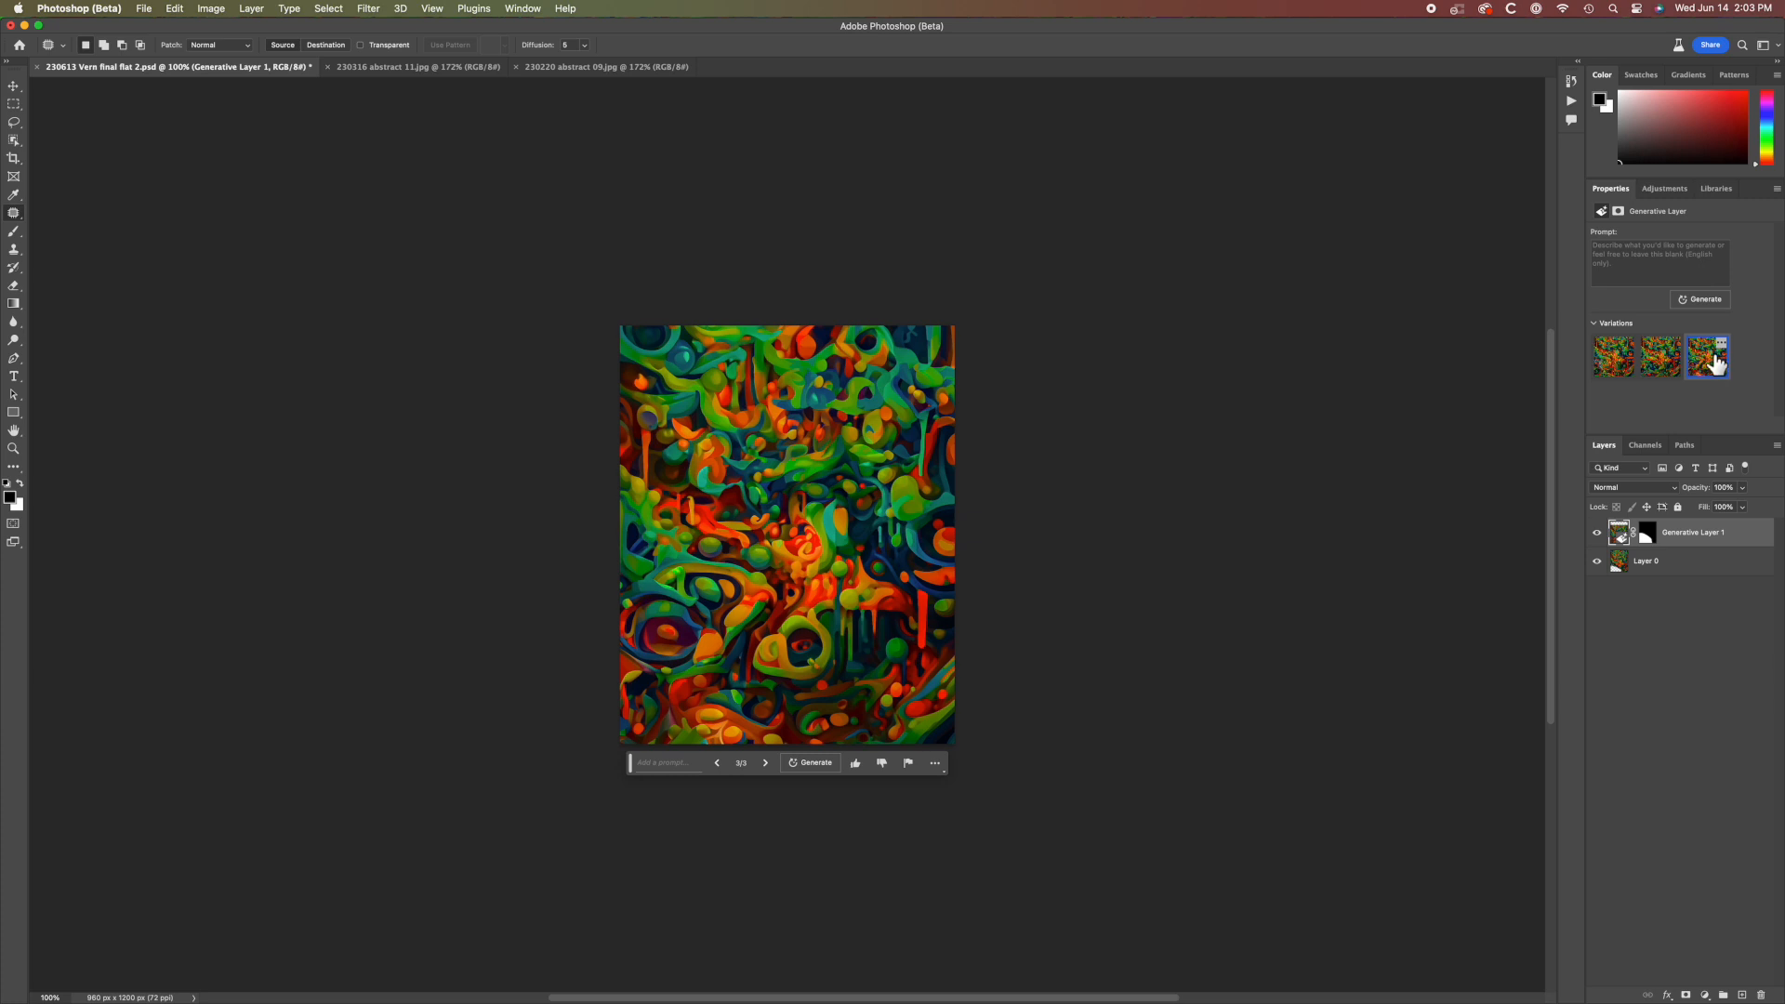
{"action": "left_click", "coordinate": [1621, 368]}
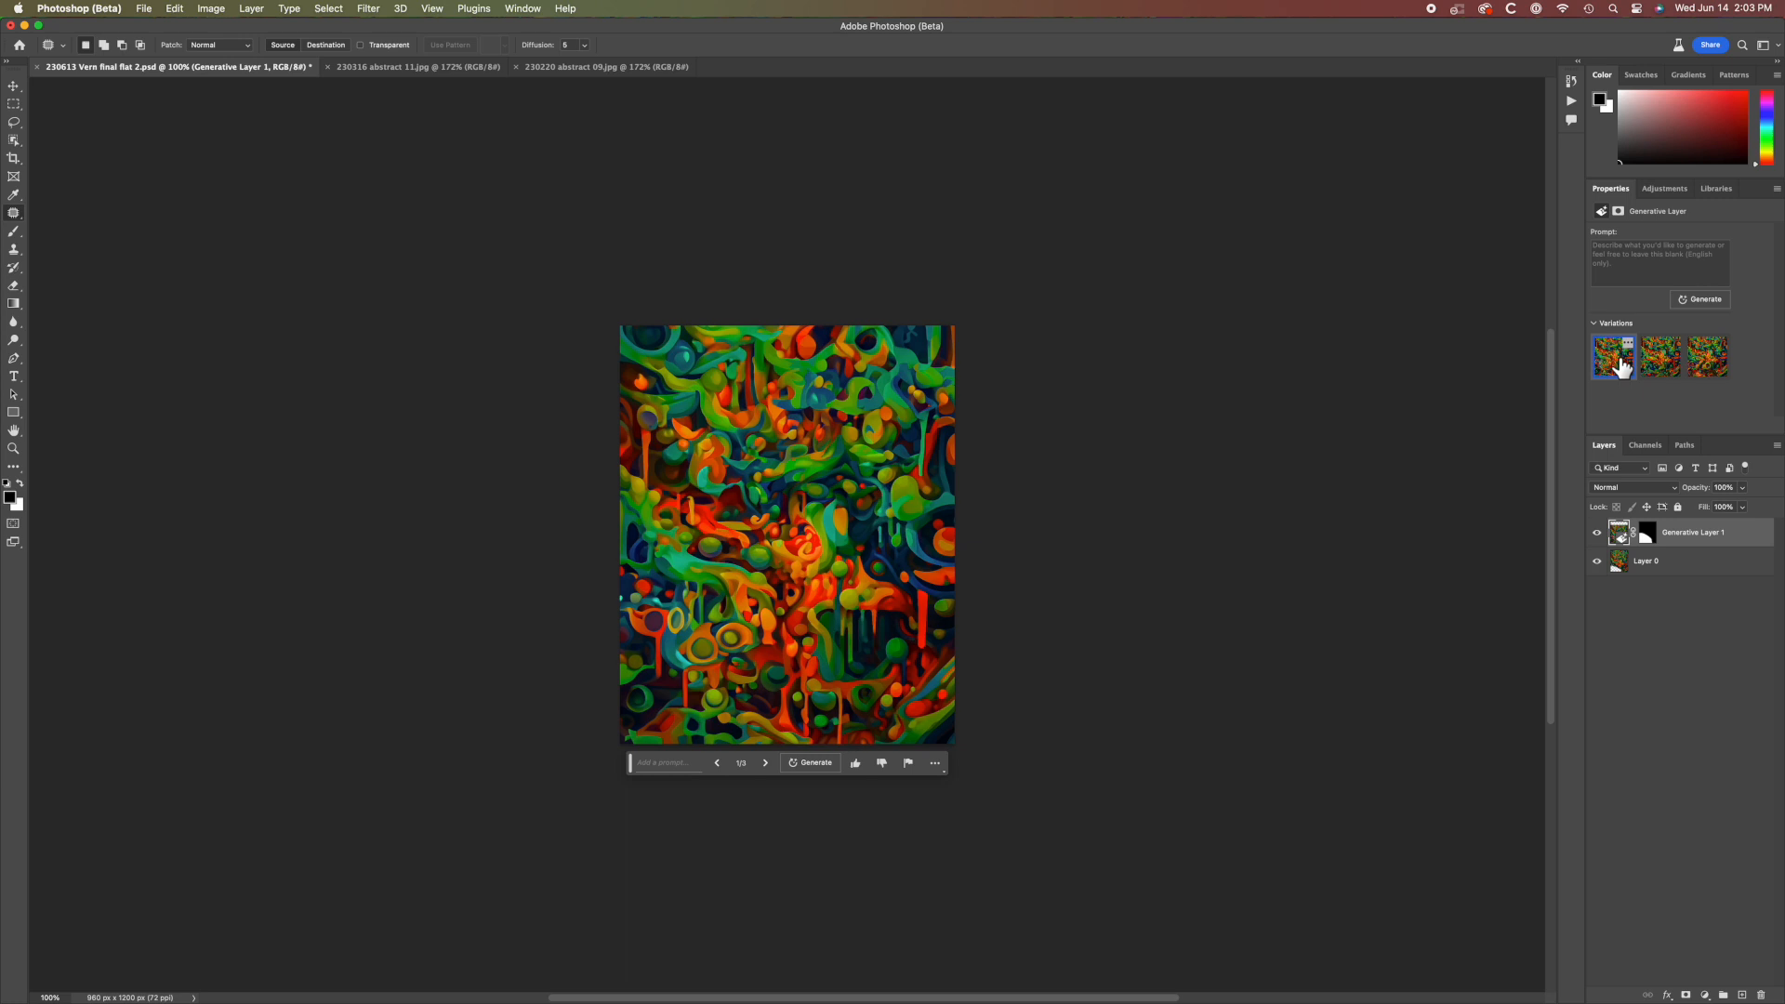
{"action": "left_click", "coordinate": [1716, 372]}
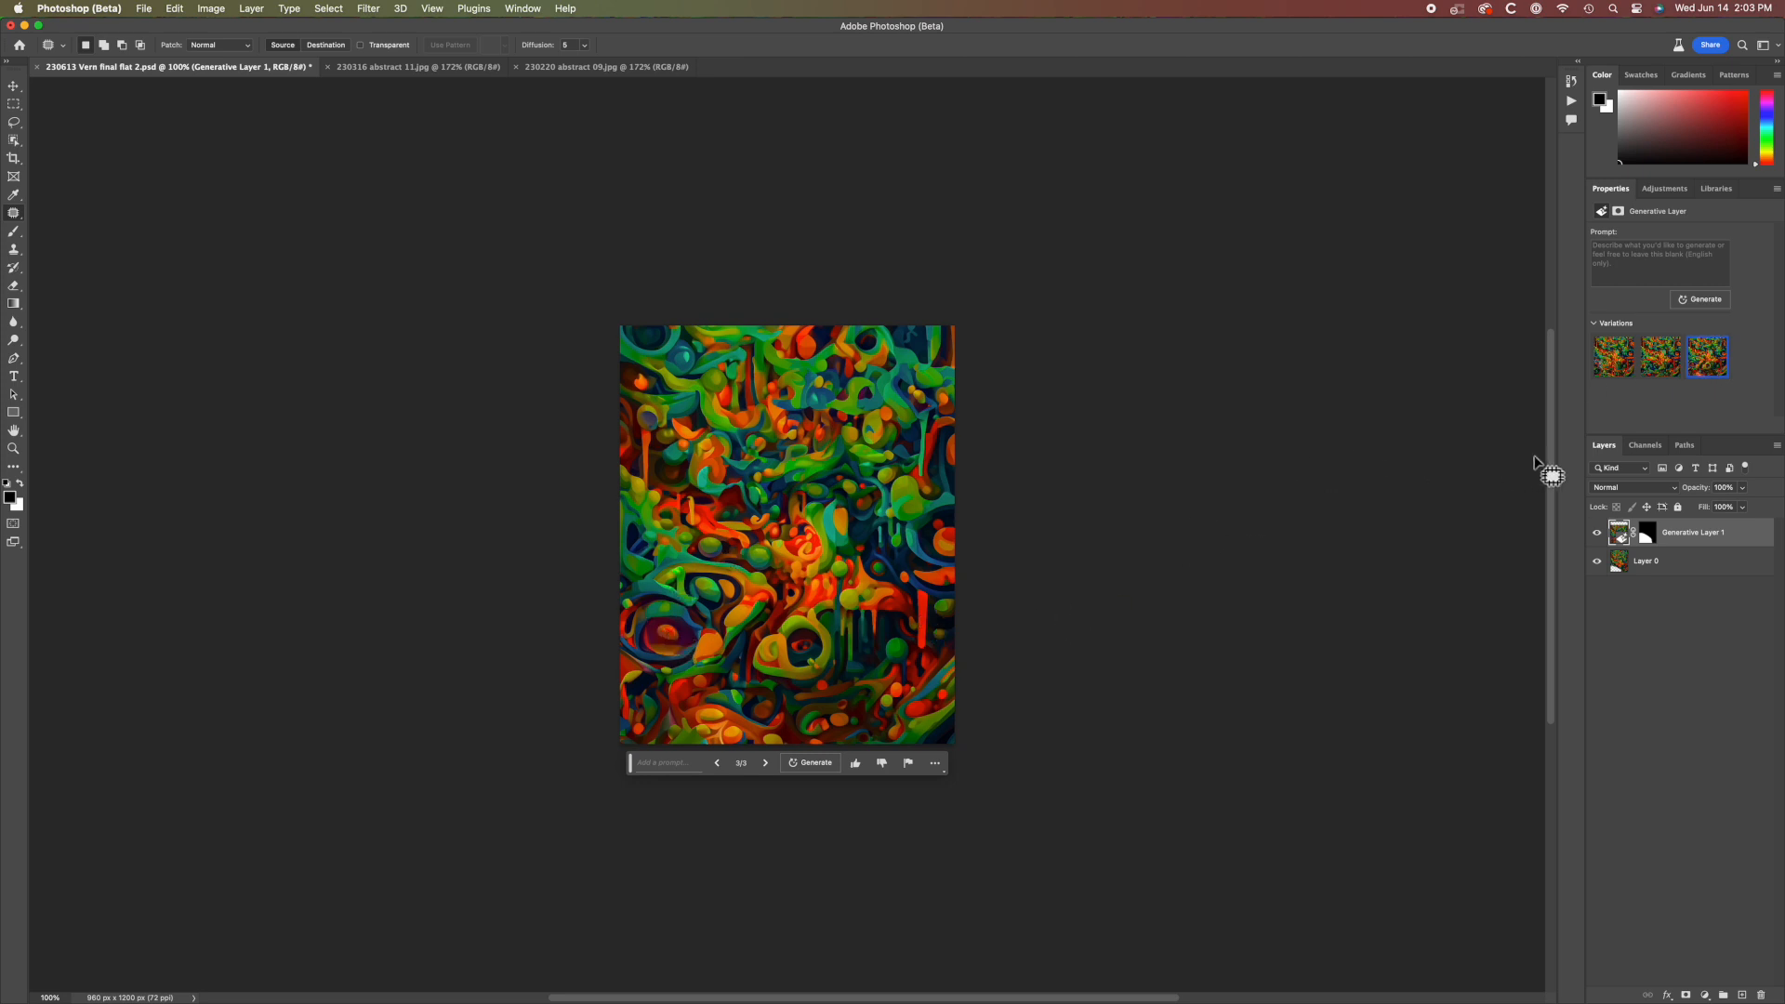
{"action": "left_click", "coordinate": [1623, 372]}
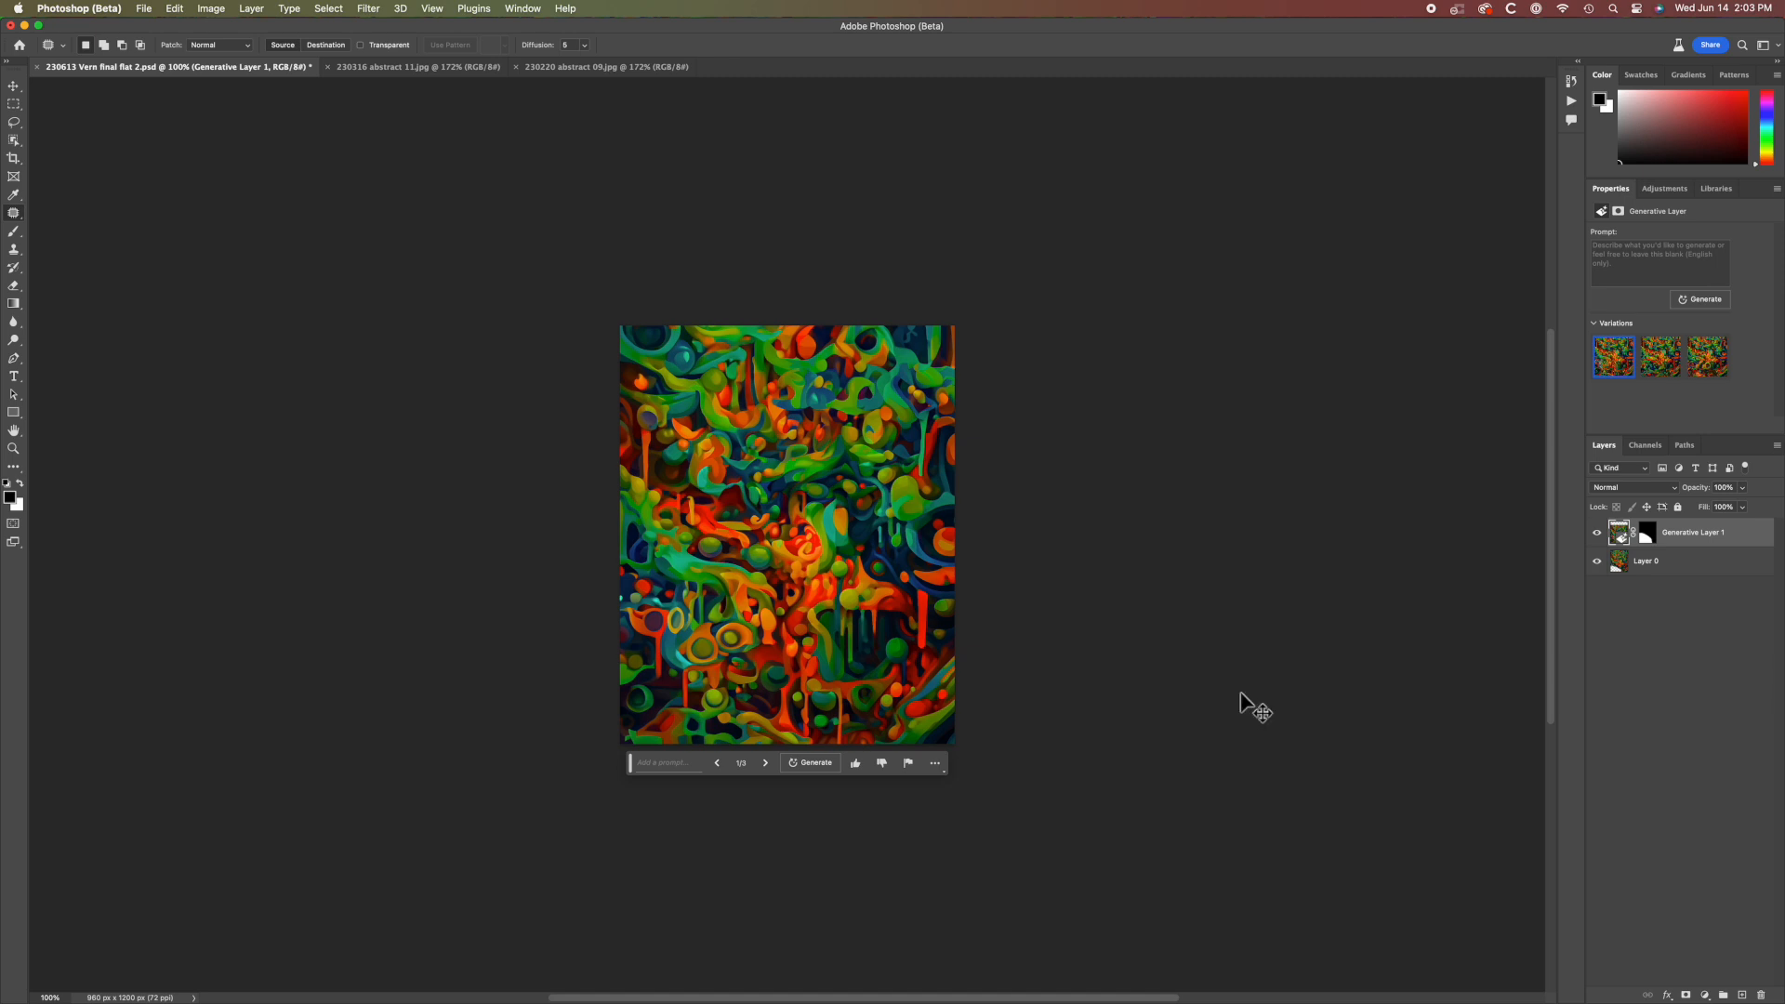
{"action": "key", "text": "super+e"}
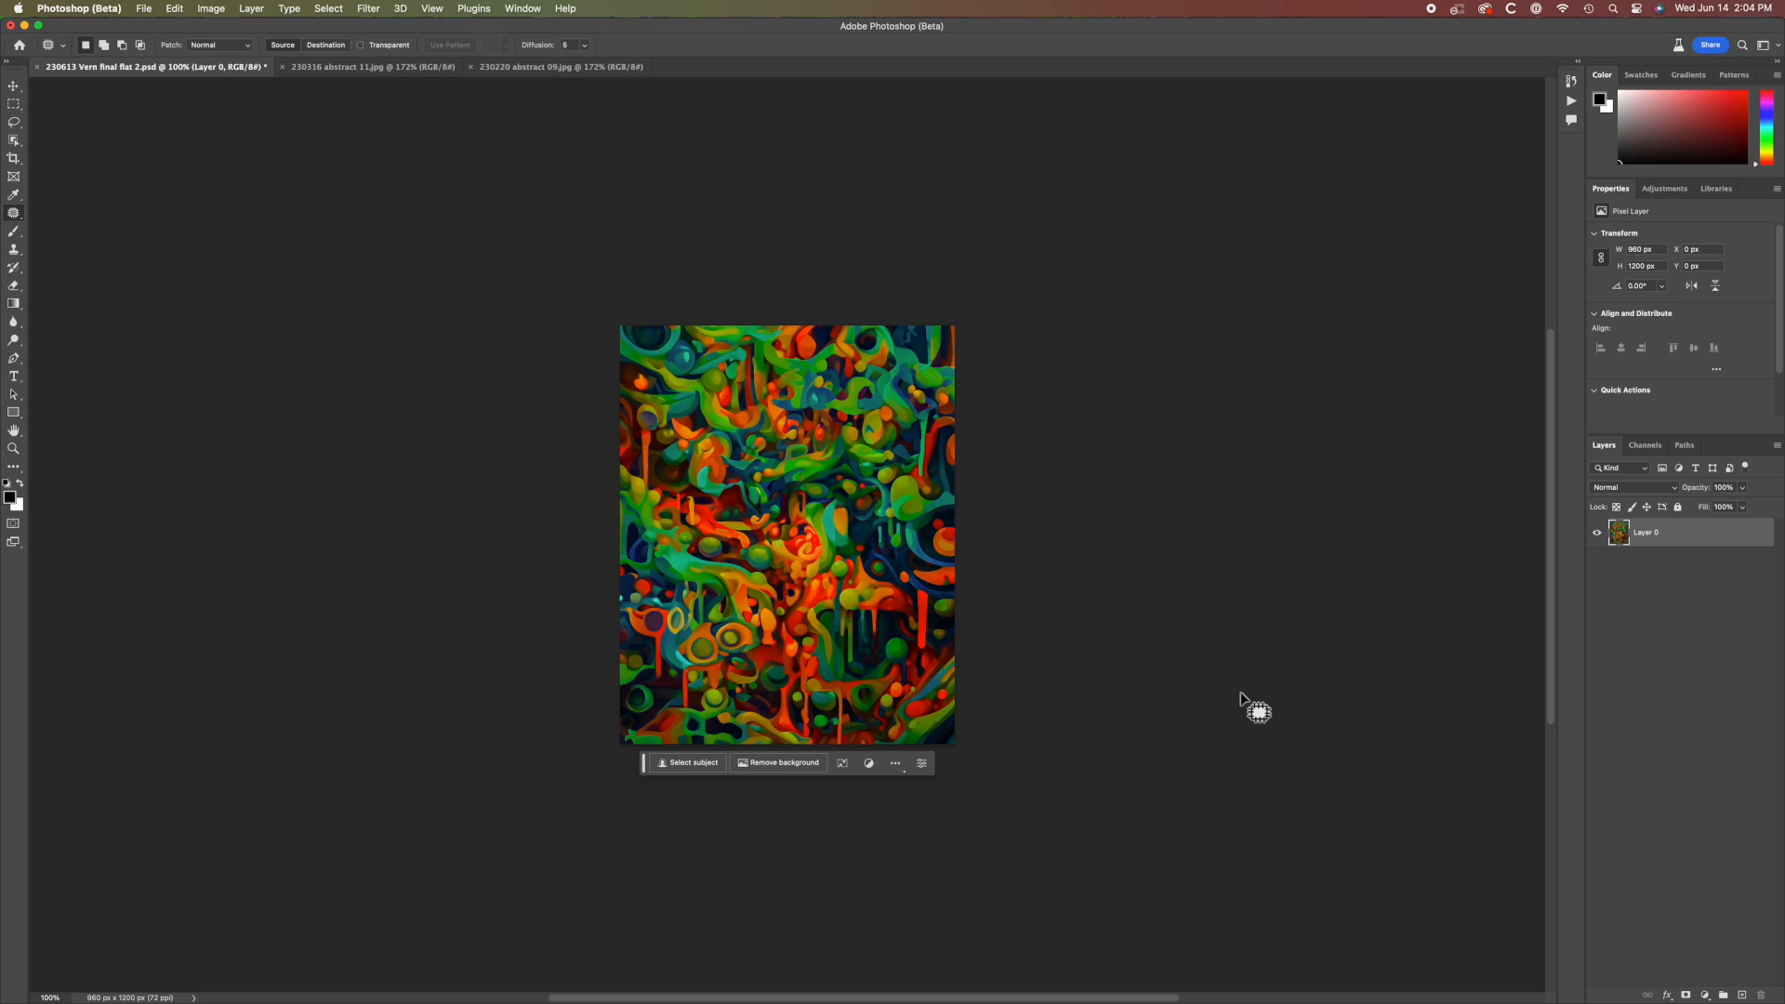
{"action": "key", "text": "super+s"}
- Compare the artwork with its original 230613 Vern.png history snapshot, restore the final merged state and save the document
{"action": "left_click", "coordinate": [1570, 82]}
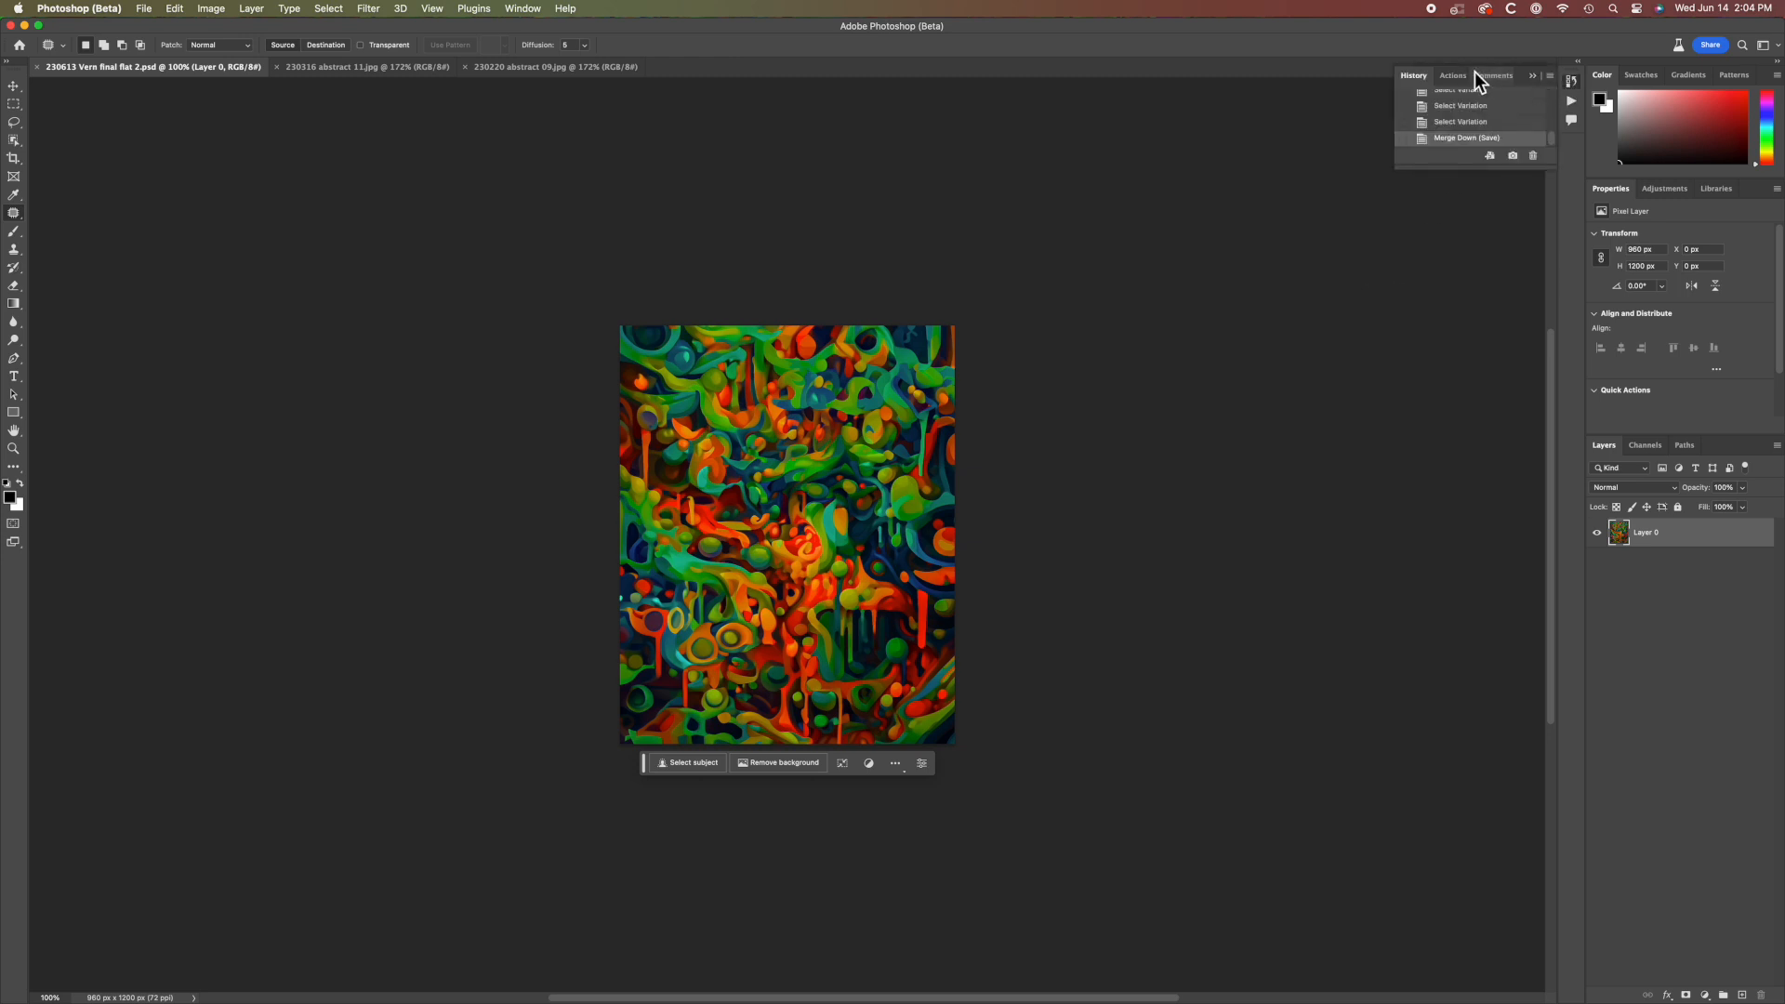
{"action": "scroll", "coordinate": [1464, 113], "scroll_direction": "up", "scroll_amount": 10}
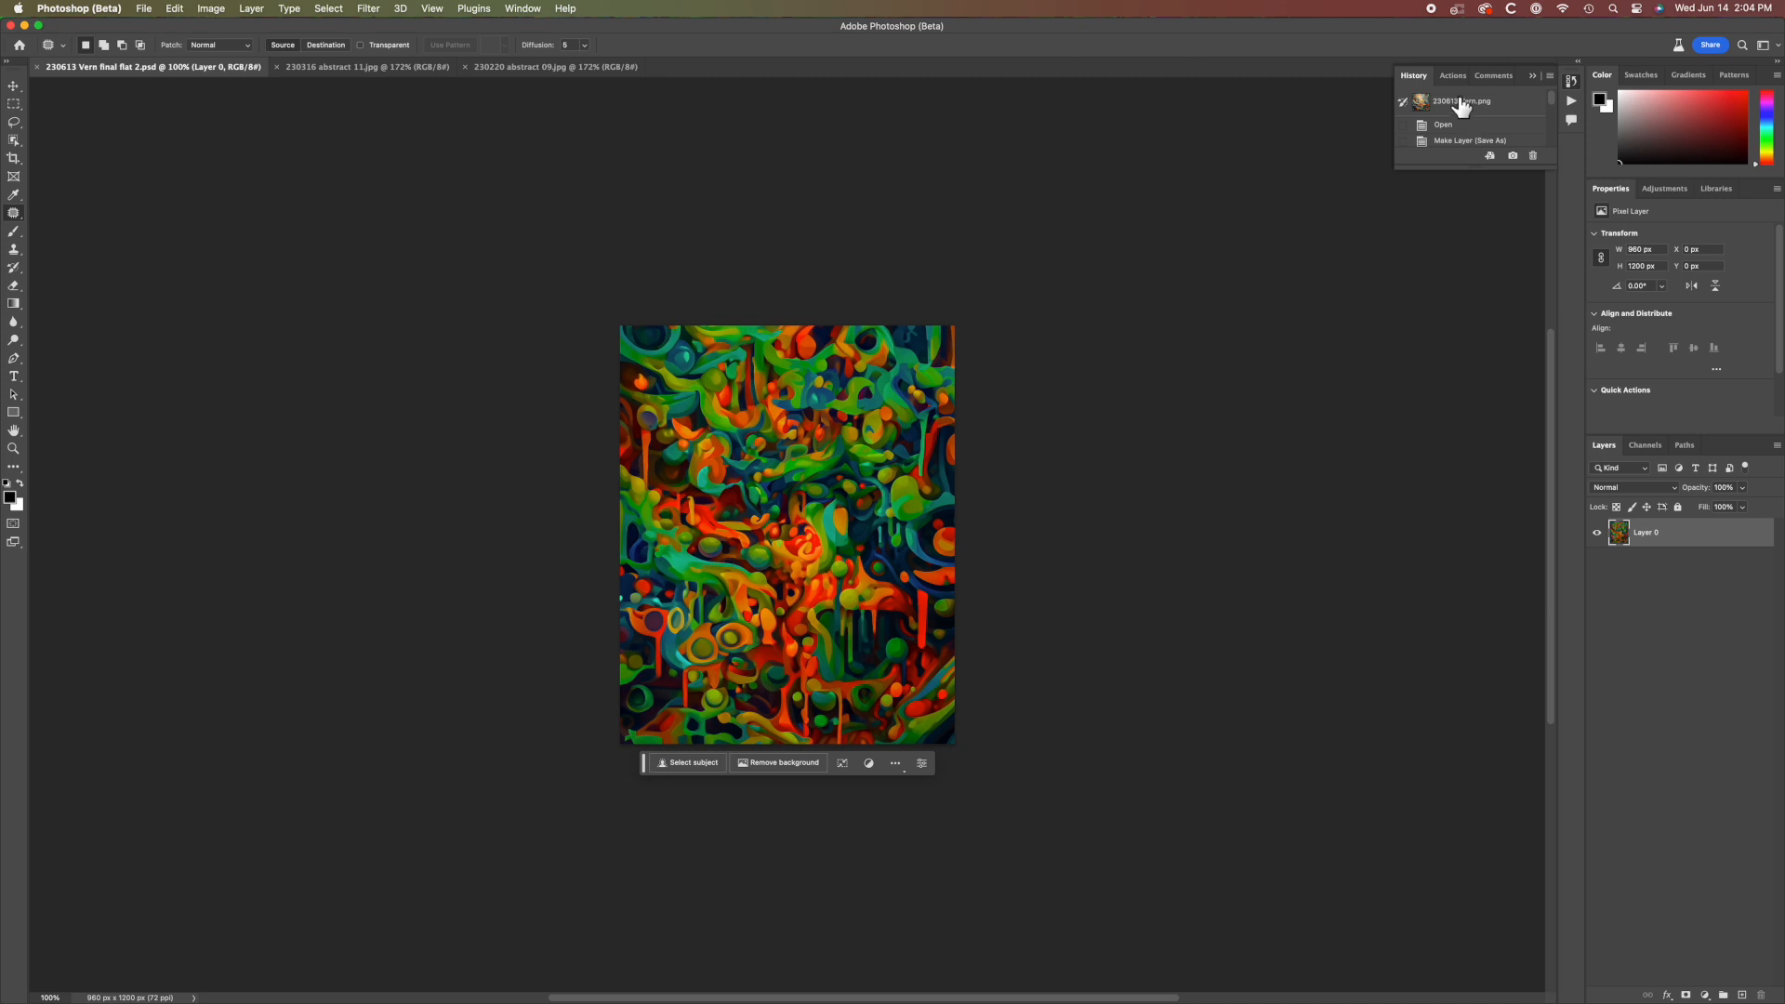
{"action": "left_click", "coordinate": [1462, 104]}
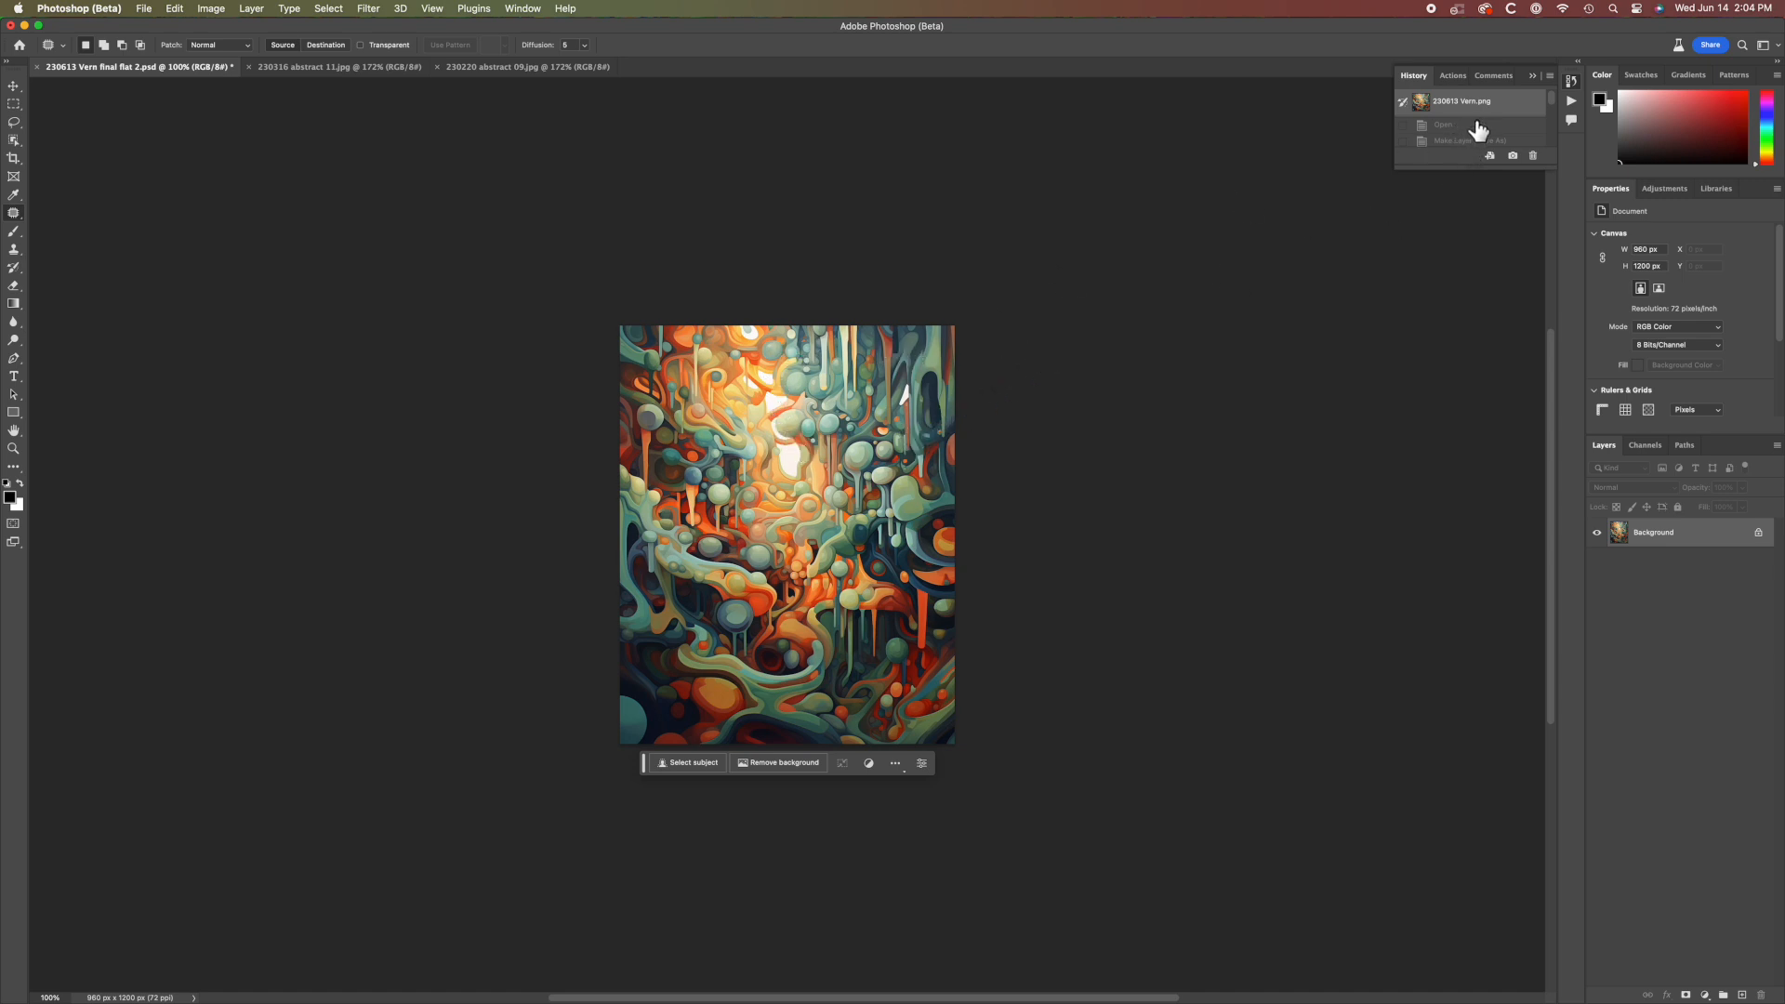
{"action": "scroll", "coordinate": [1478, 130], "scroll_direction": "down", "scroll_amount": 5}
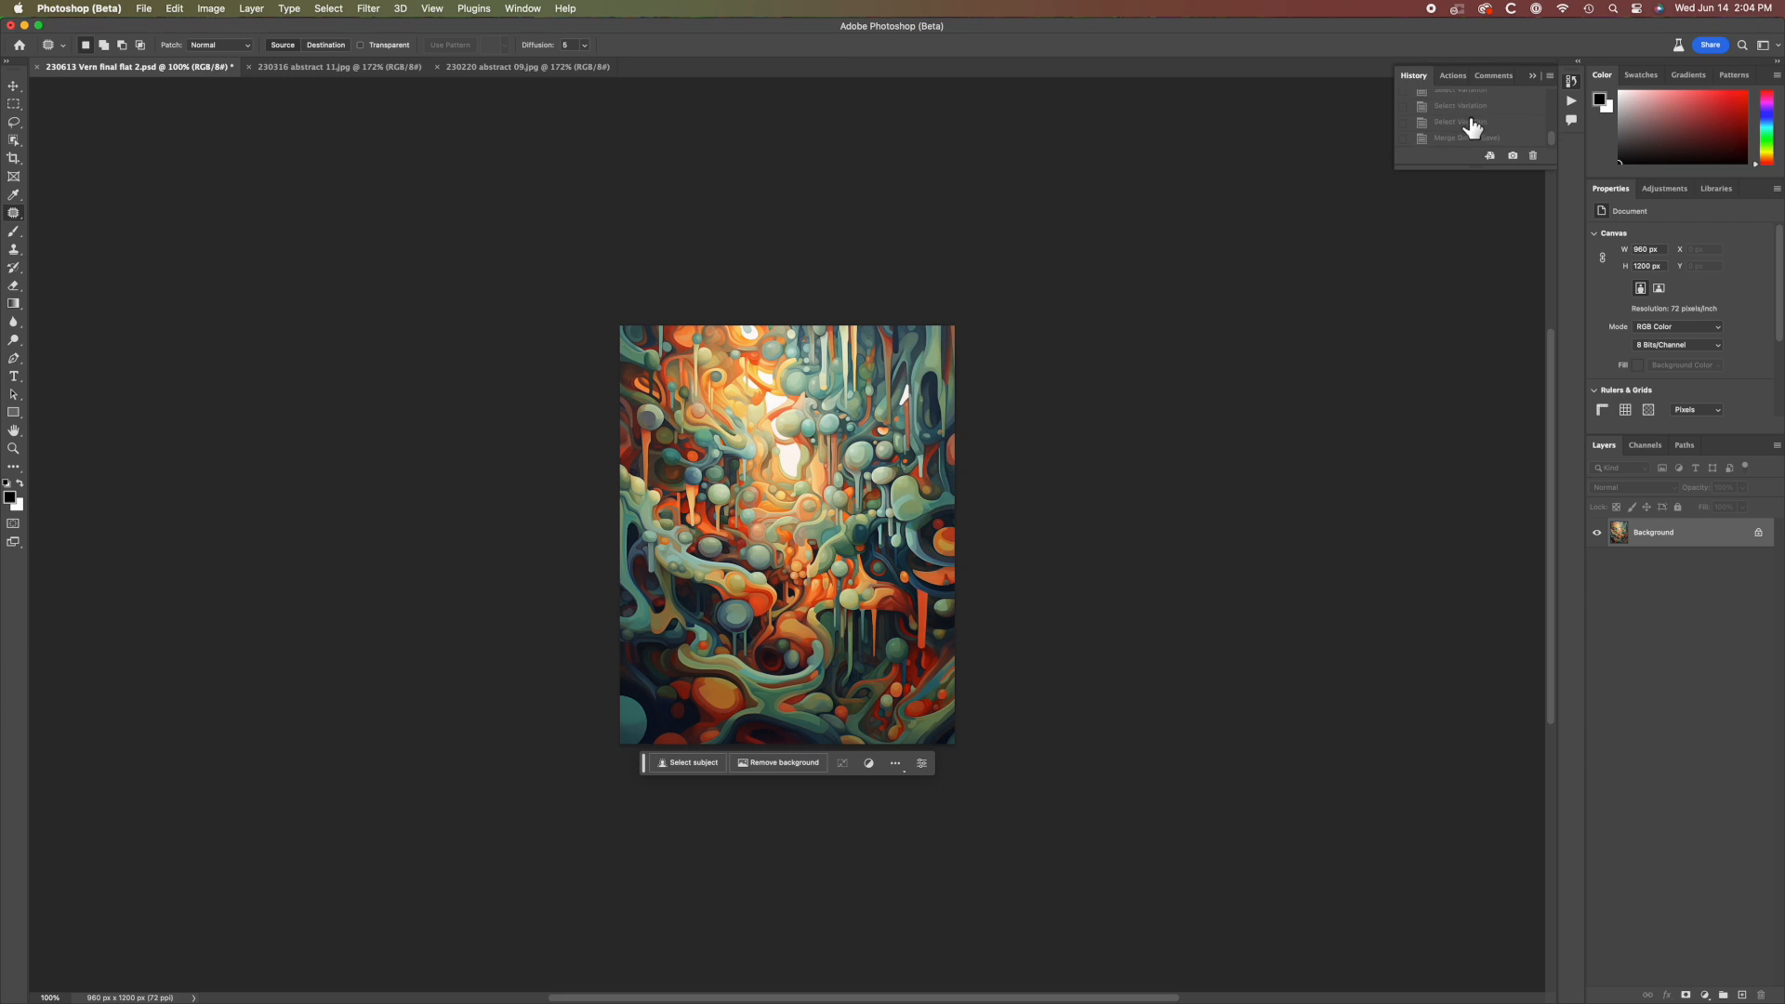
{"action": "left_click", "coordinate": [1461, 139]}
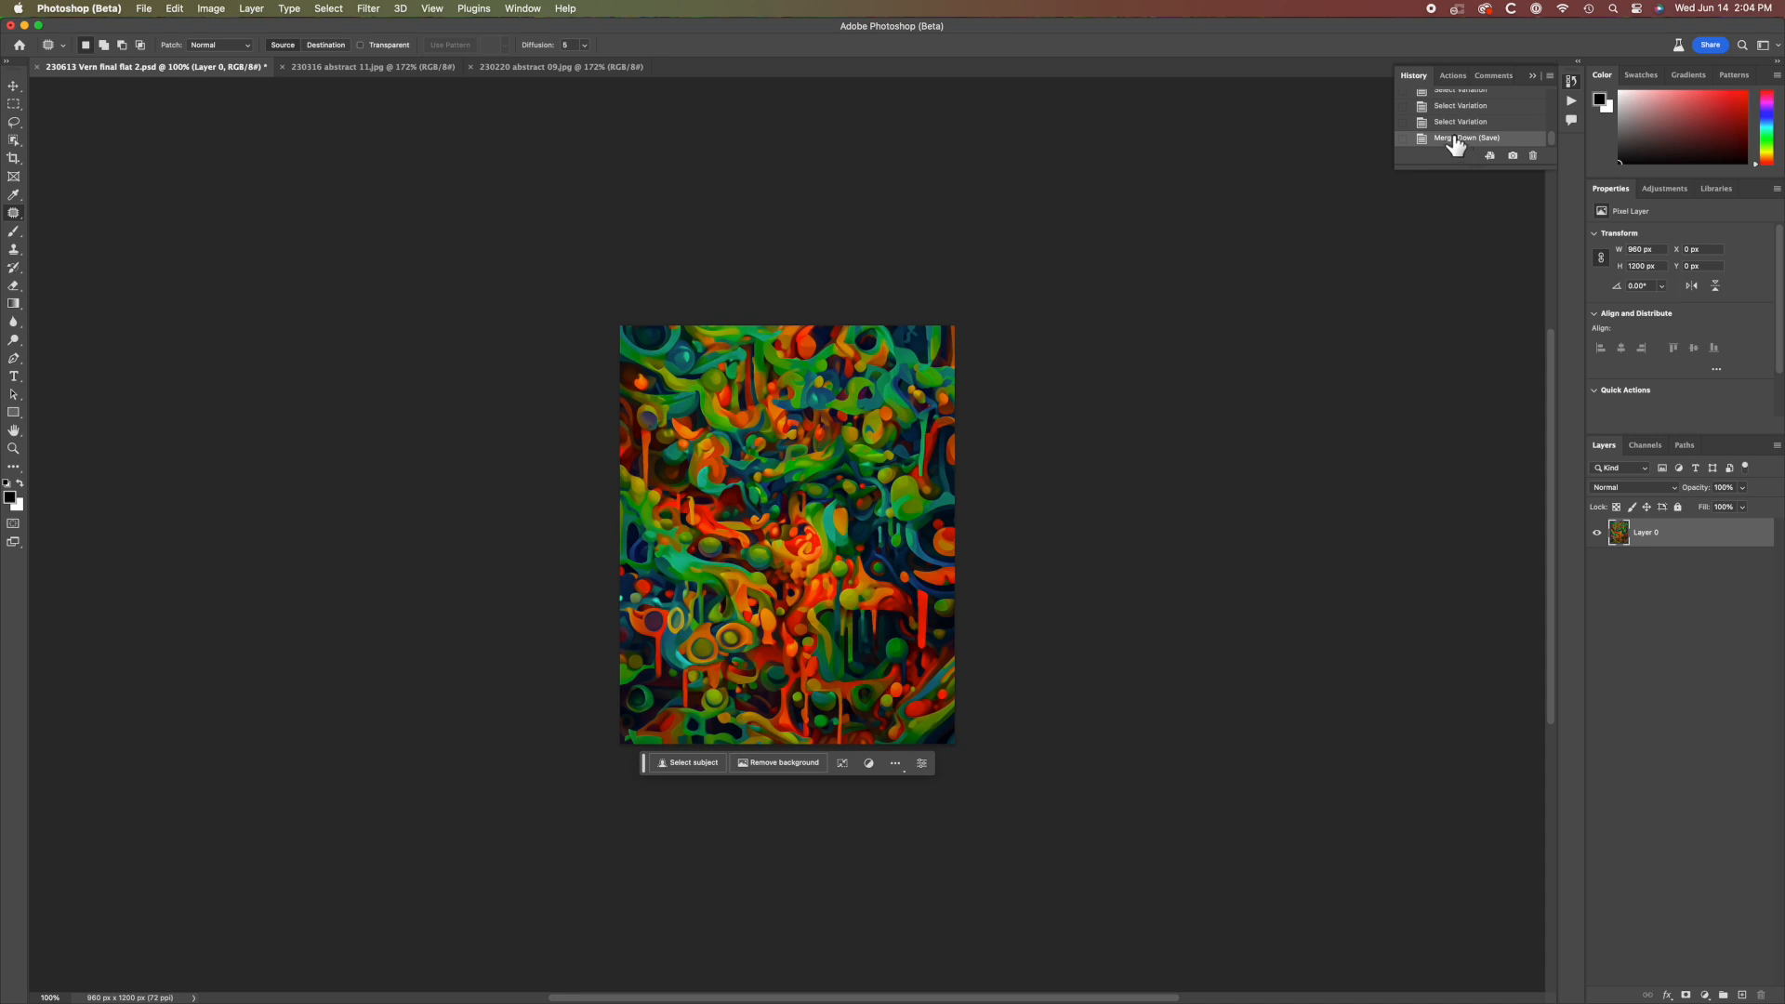
{"action": "key", "text": "super+s"}
- View the open images 230316 abstract 11.jpg and 230220 abstract 09.jpg, and return to the 230613 Vern final flat 2.psd document
{"action": "left_click", "coordinate": [350, 69]}
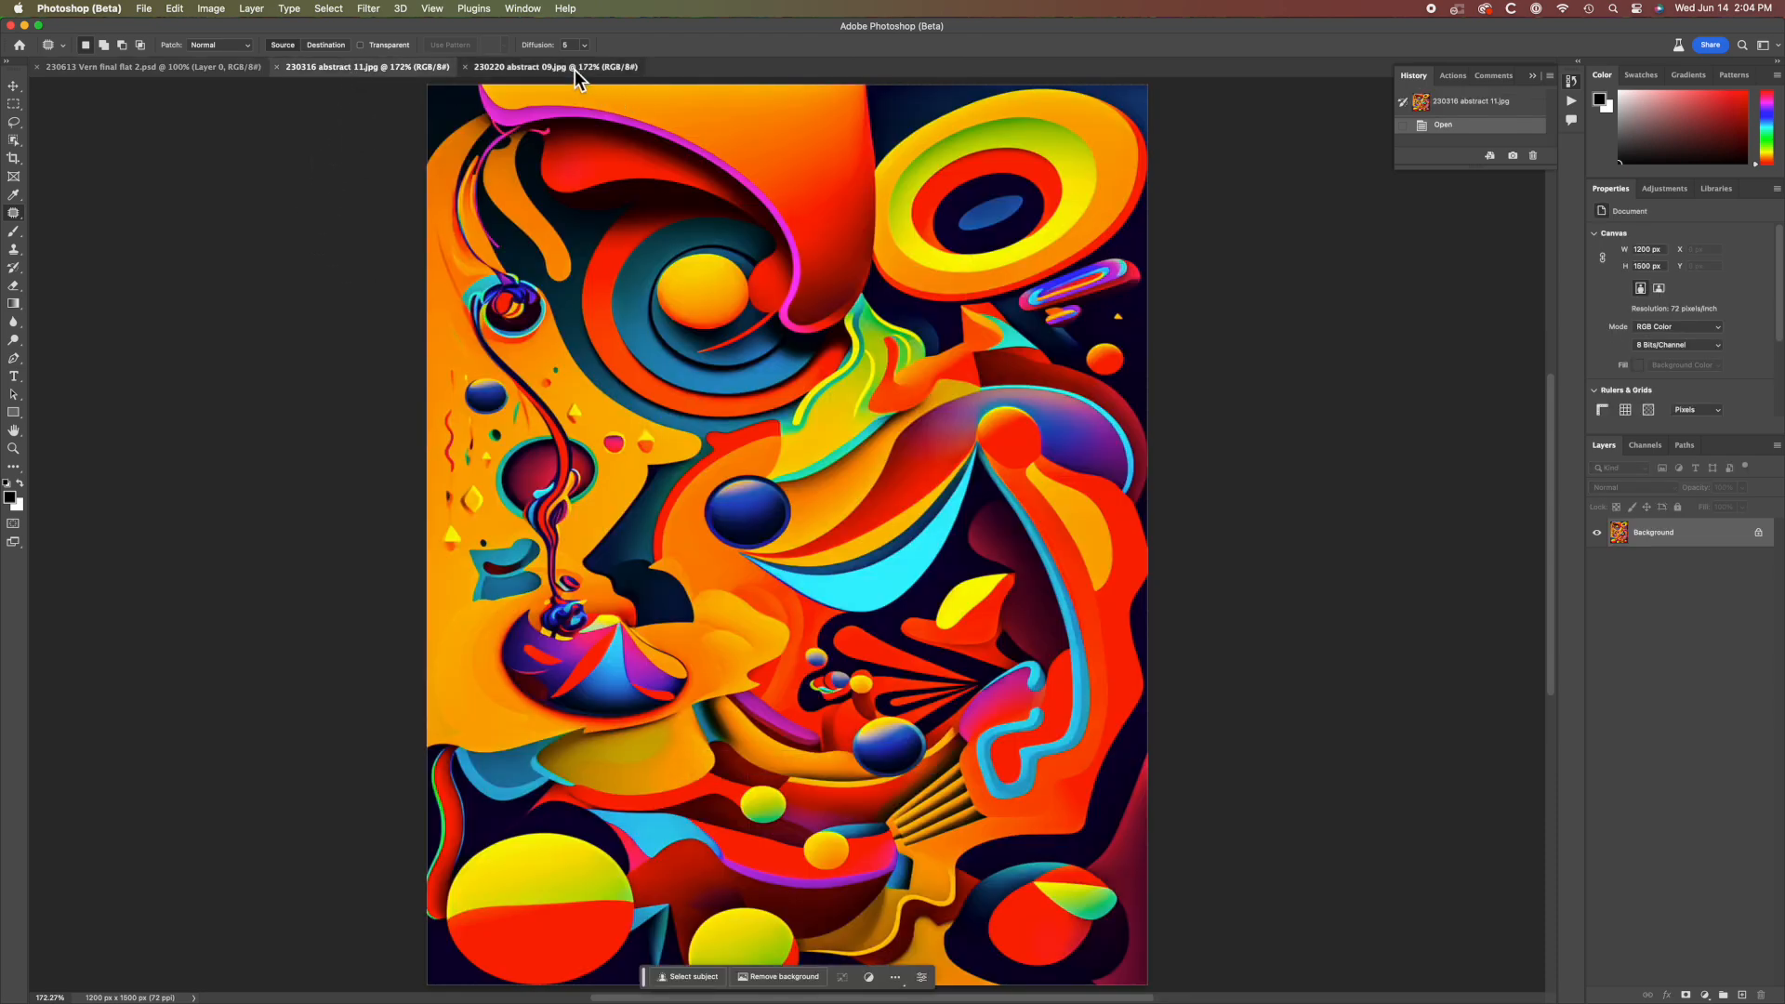
{"action": "left_click", "coordinate": [575, 69]}
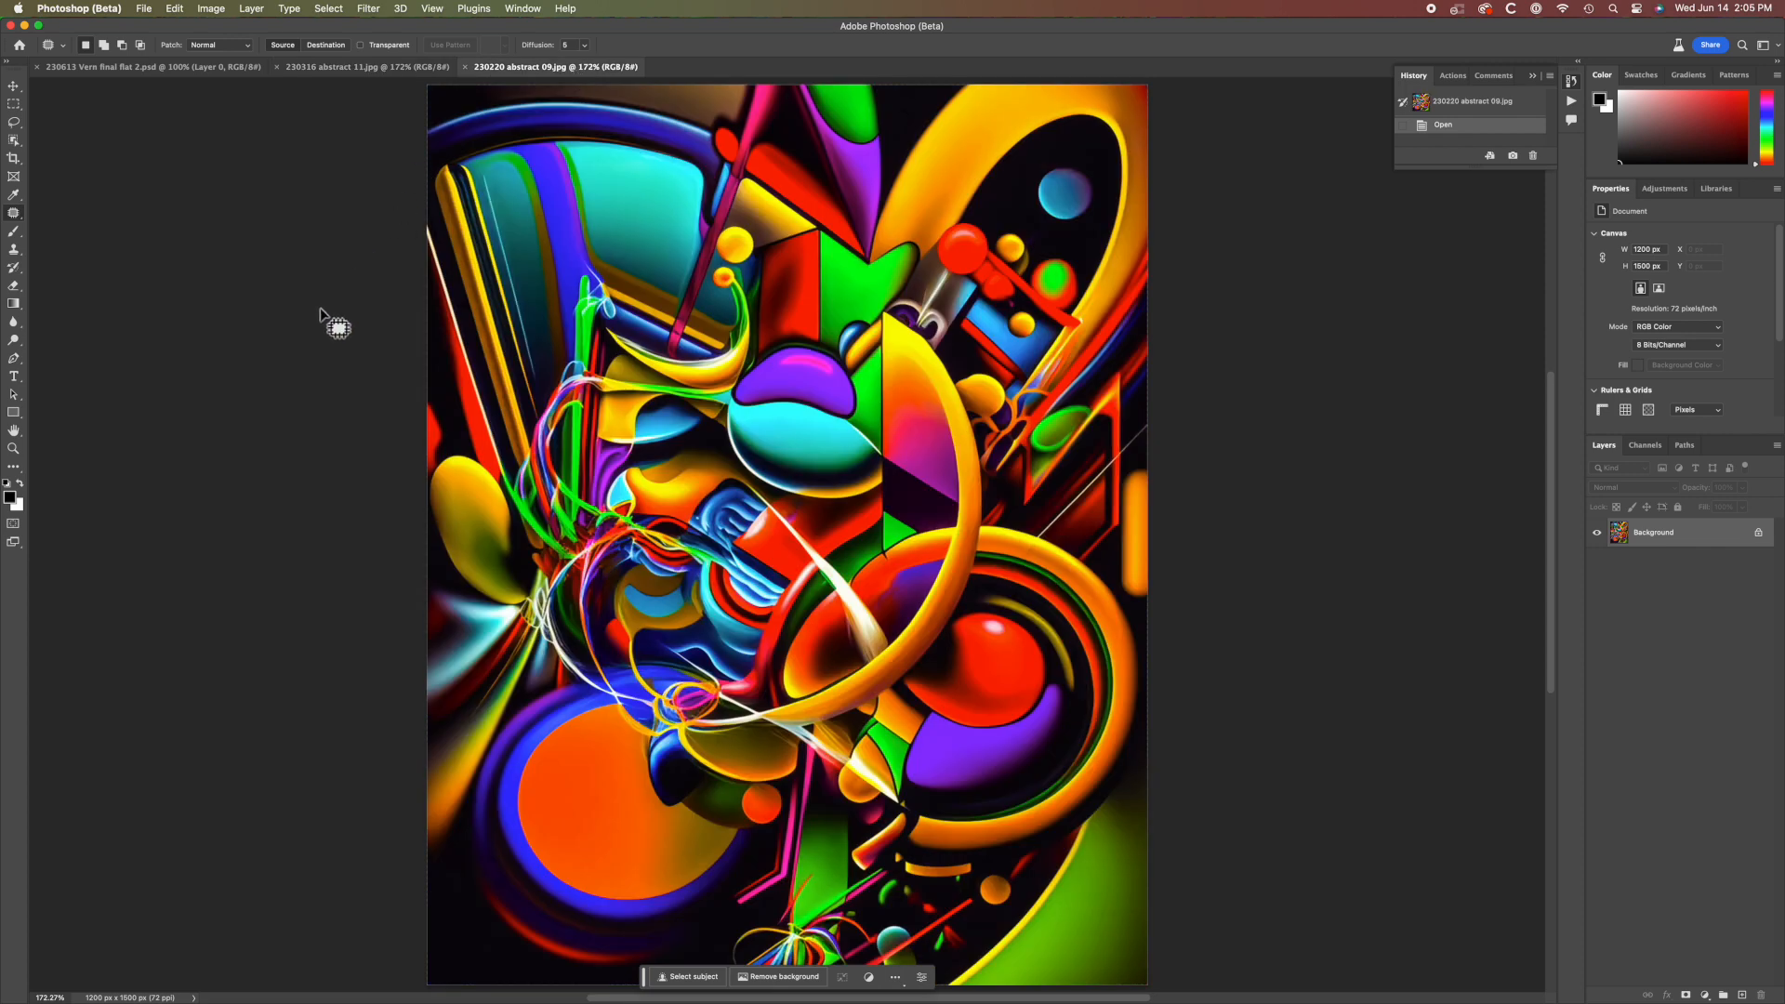
{"action": "left_click", "coordinate": [89, 68]}
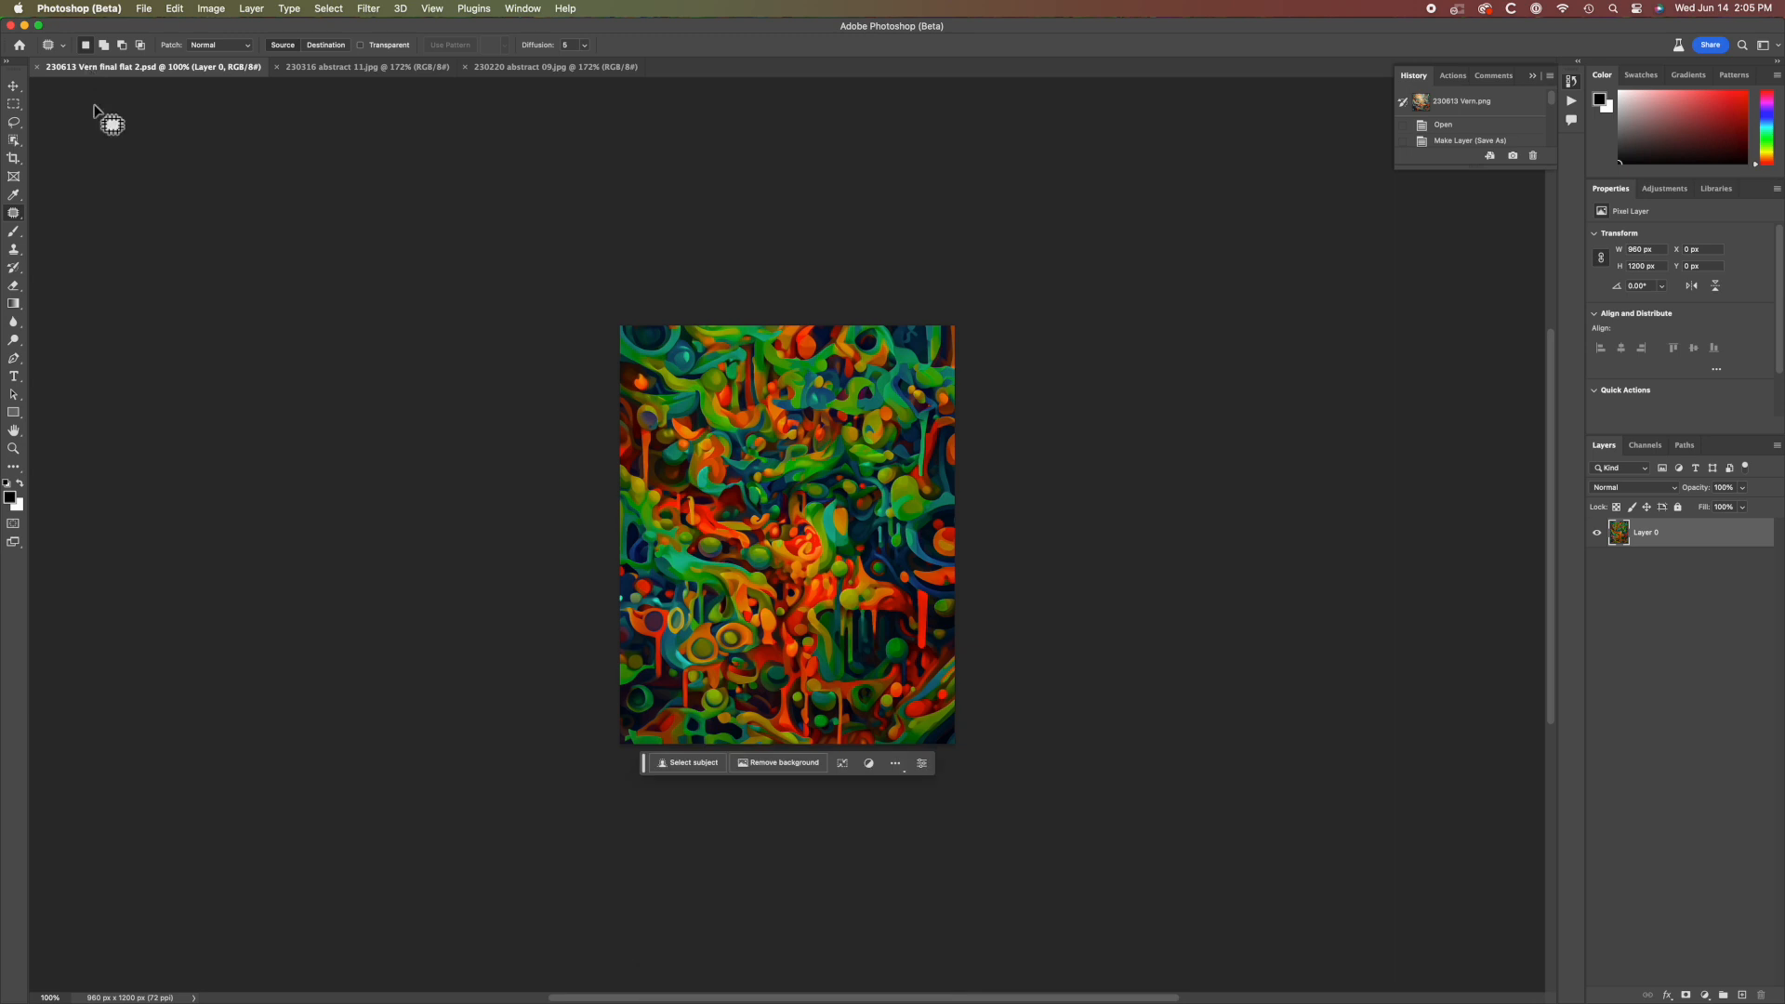